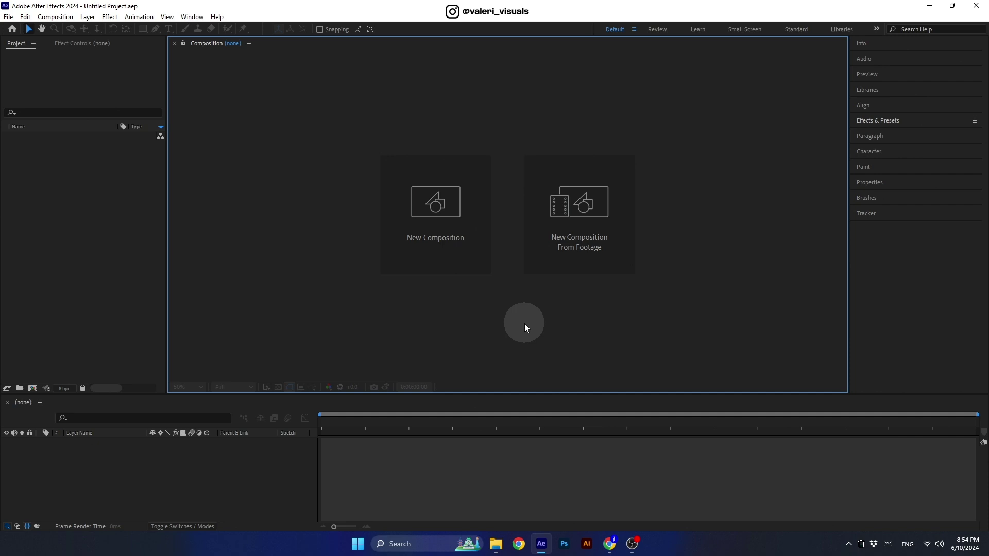
Create a composition named Master Comp with the Social Media Landscape HD preset
click(431, 249)
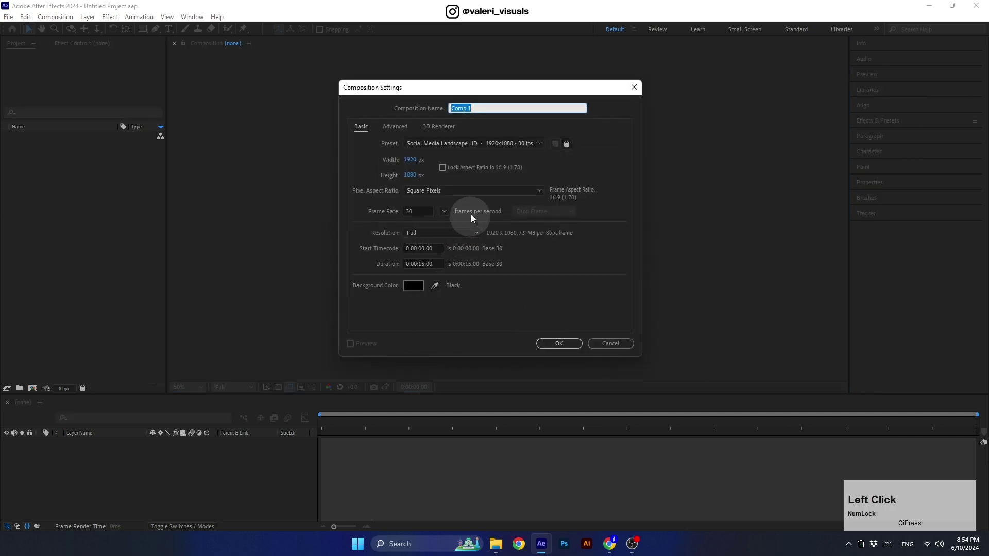
text(Master)
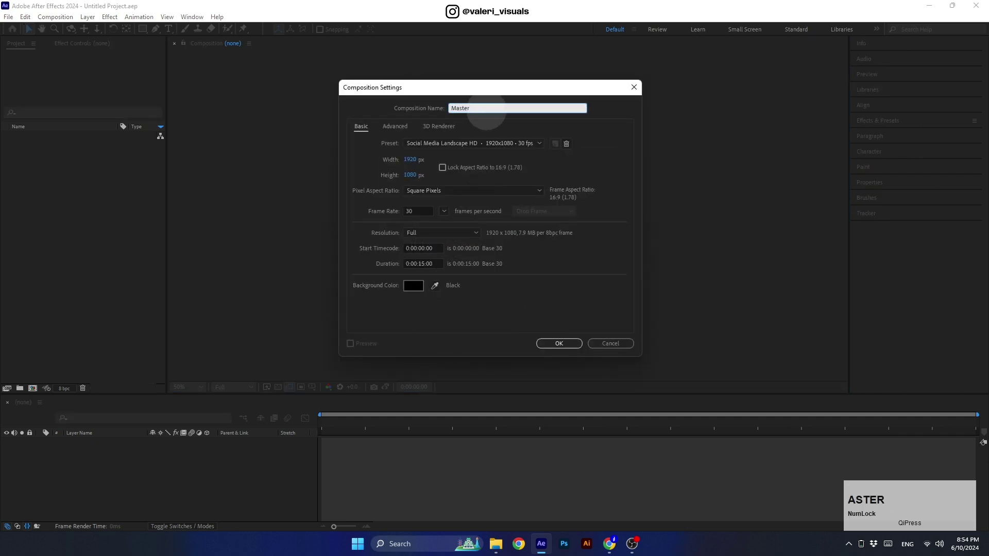
click(466, 144)
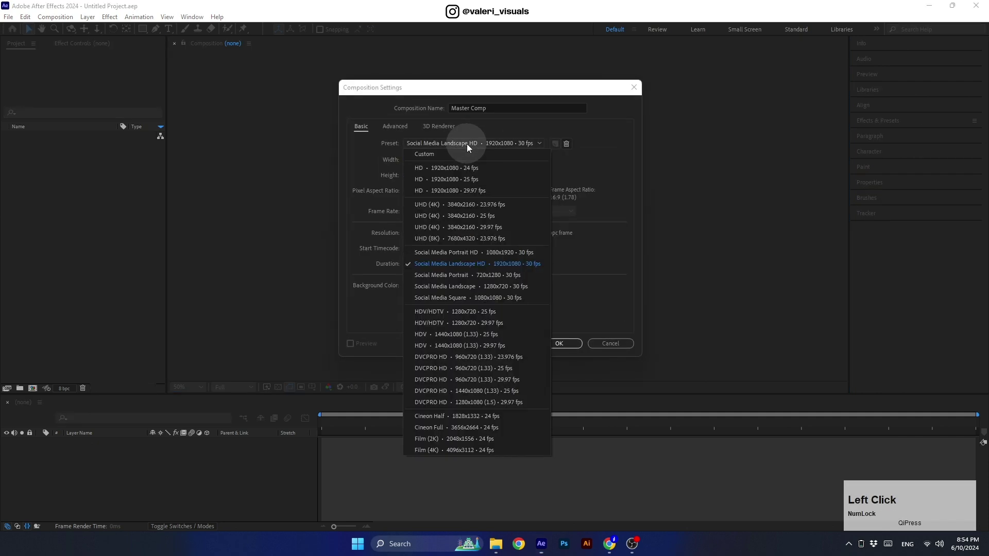
click(450, 263)
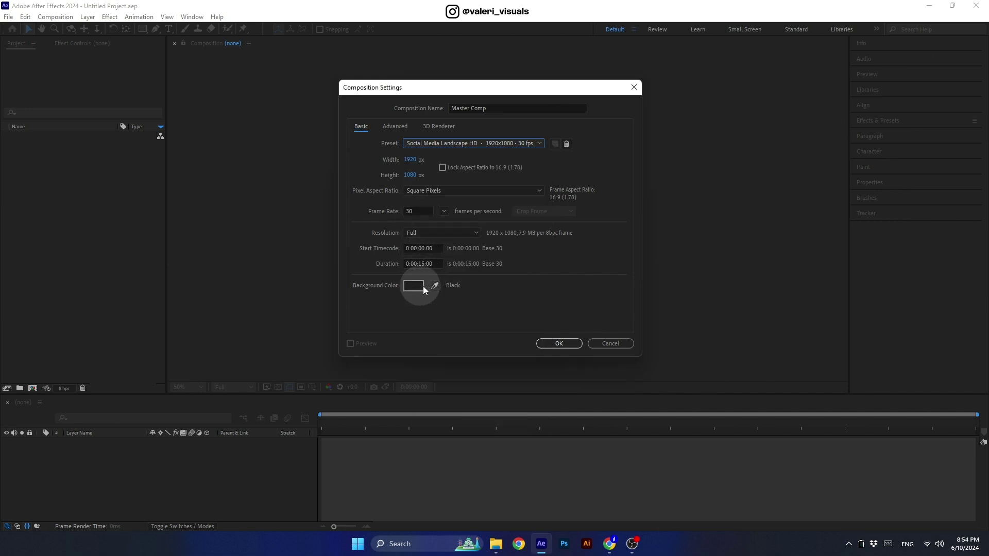
click(552, 343)
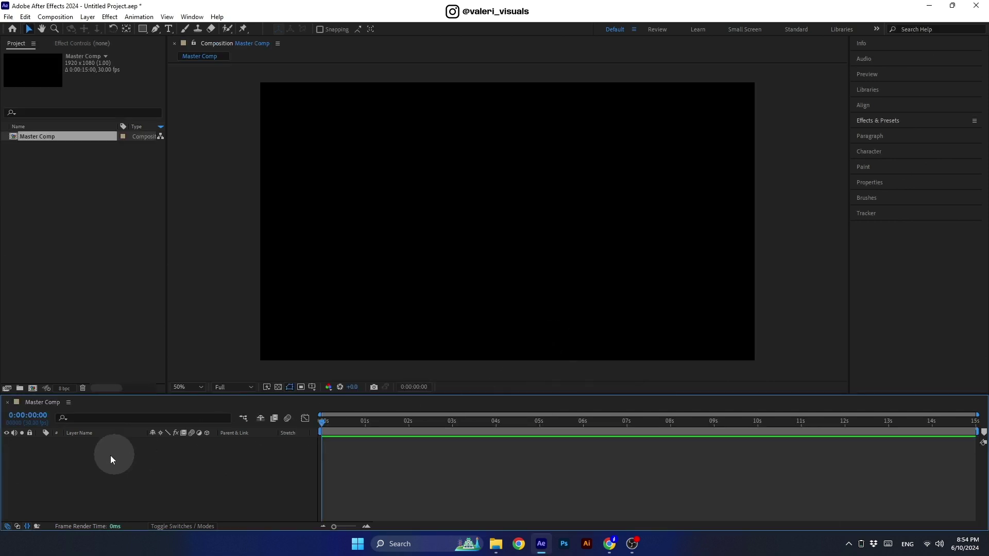
Add a comp-sized black solid layer named Bg
right_click(111, 458)
mouse_move(129, 335)
click(242, 360)
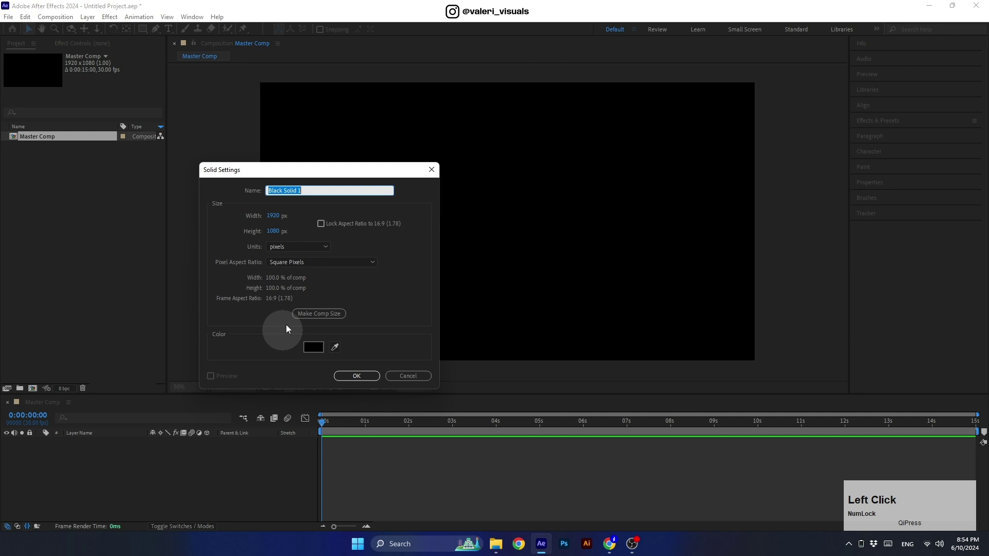
click(310, 315)
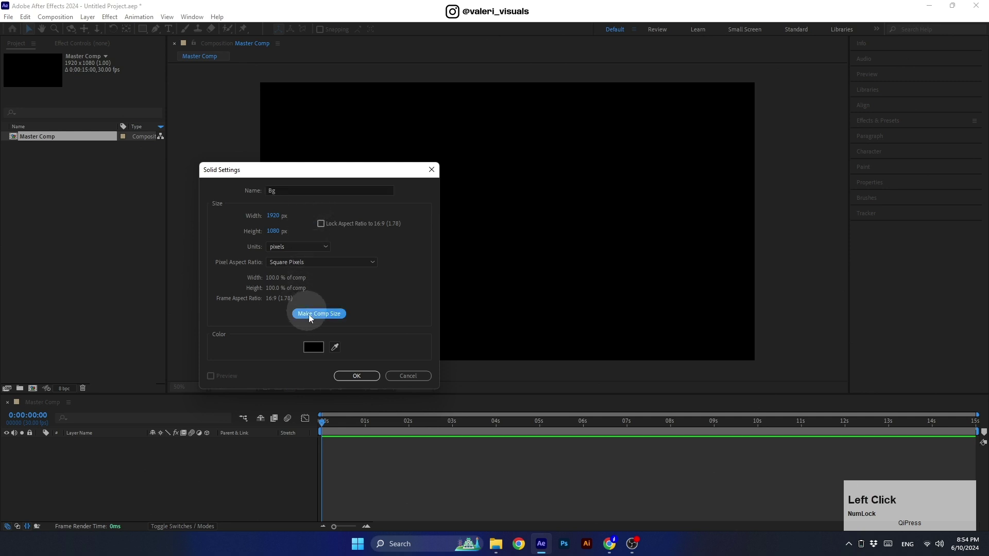
click(348, 376)
Apply the 4-Color Gradient effect to the Bg layer
click(876, 122)
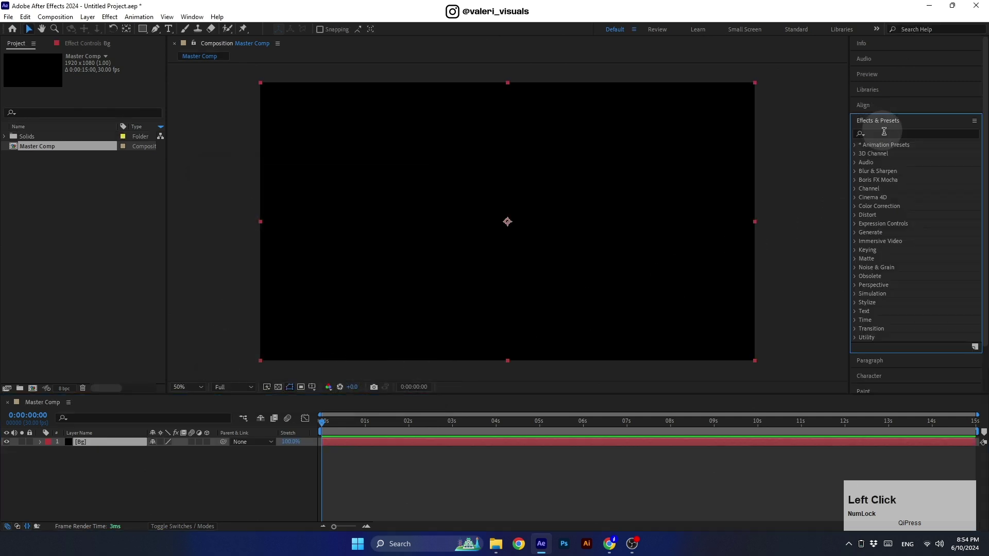
text(gradi)
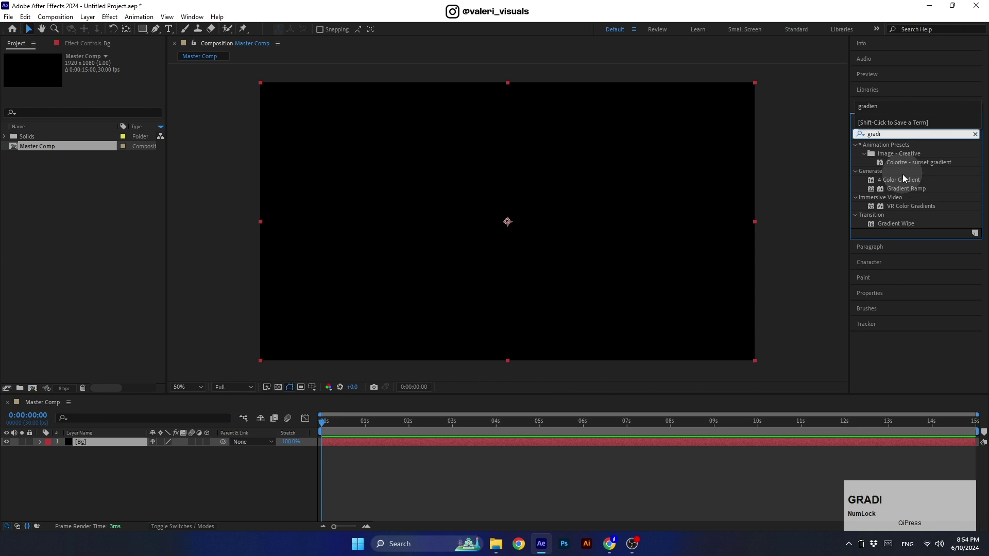
drag(900, 180, 685, 188)
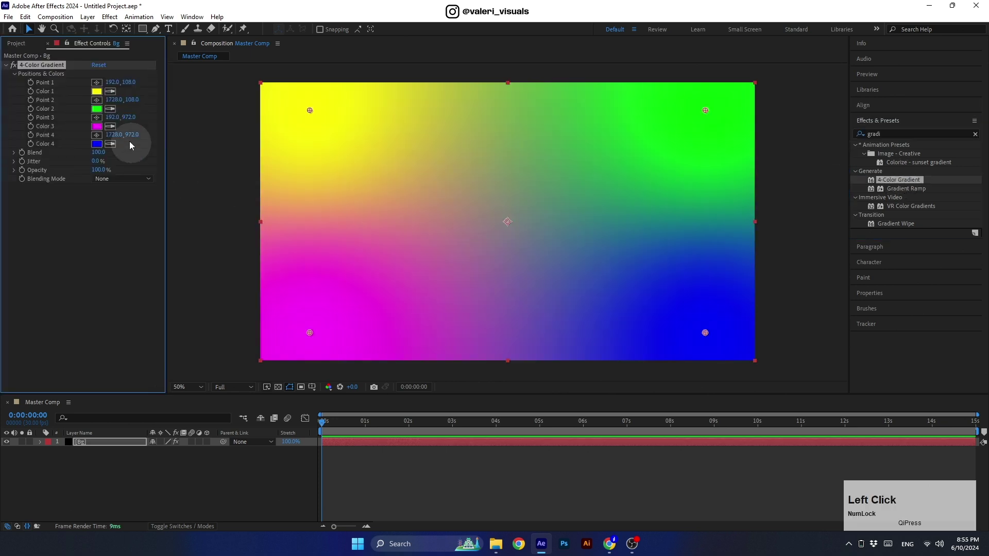
Set gradient colour 1 to a light blue and colour 2 to darker blue 061CA1
click(97, 91)
drag(162, 253, 161, 263)
click(245, 218)
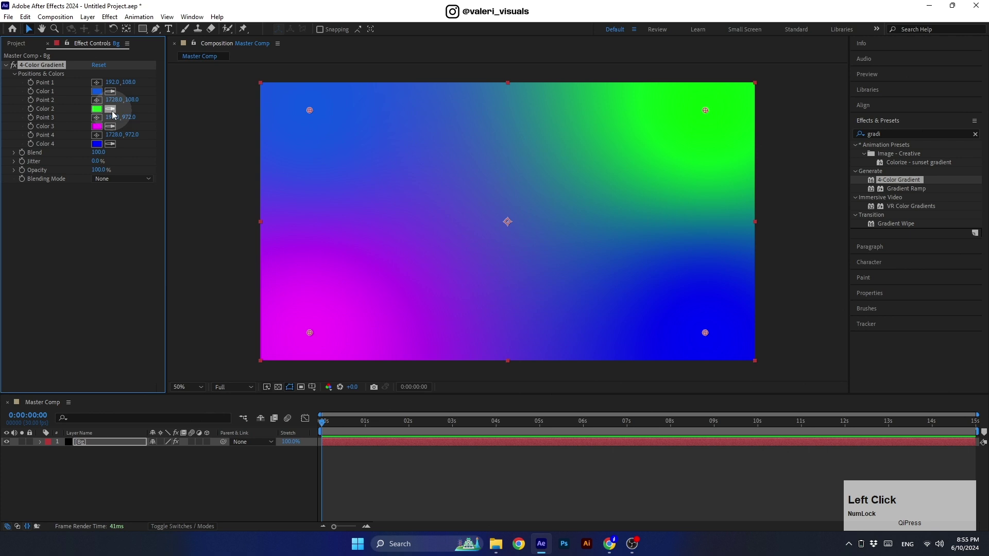
click(109, 109)
click(97, 91)
click(97, 108)
drag(132, 242, 140, 304)
click(244, 218)
Set gradient colours 3 and 4 to dark navy
click(109, 126)
click(97, 109)
click(97, 126)
click(245, 218)
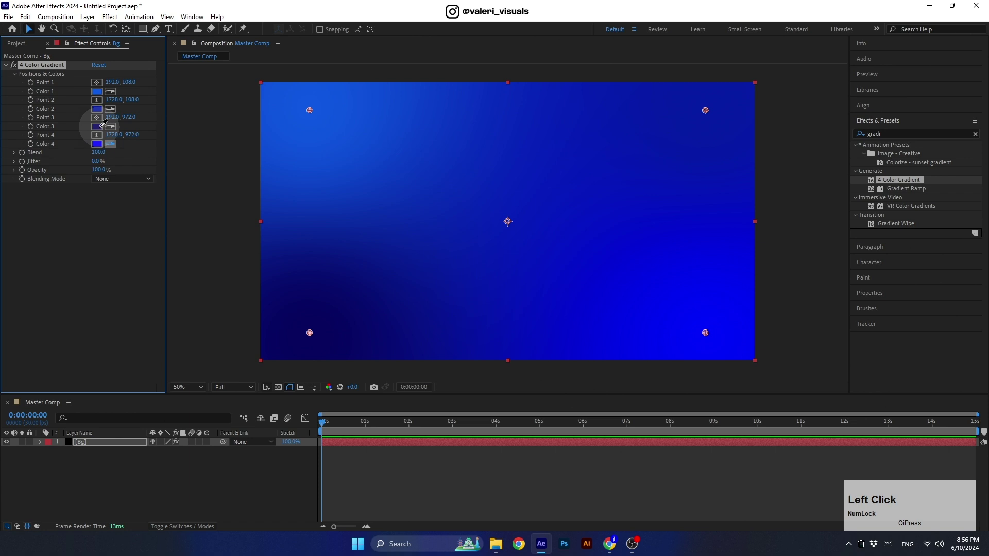
click(98, 126)
click(97, 144)
drag(123, 258, 143, 325)
click(244, 218)
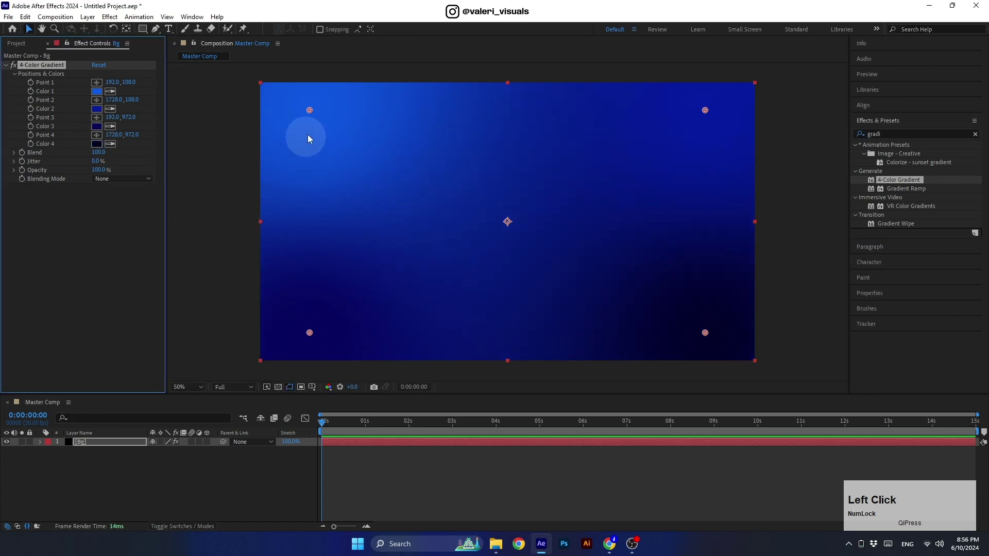
Push three gradient points past the frame corners and set Jitter to 50%
drag(310, 111, 241, 74)
drag(705, 110, 776, 72)
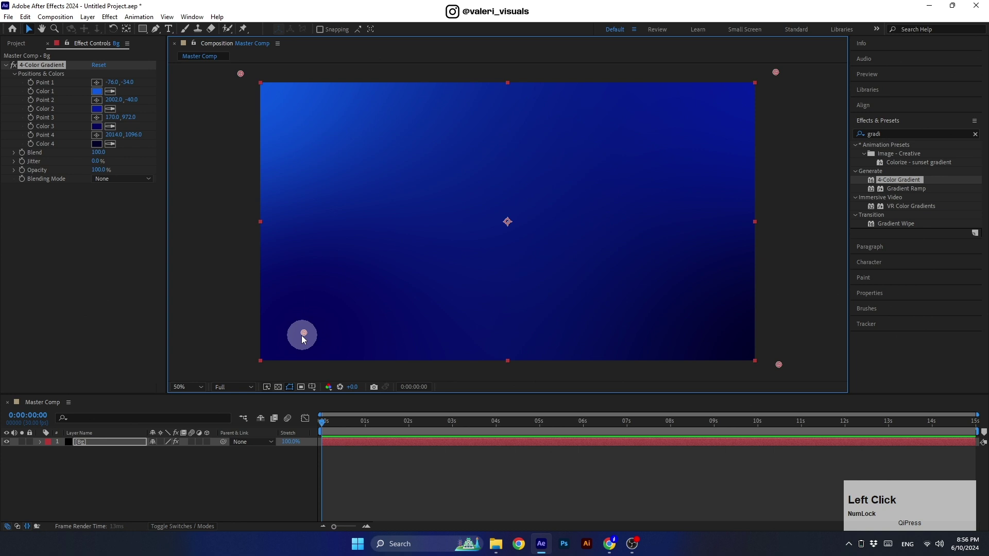
drag(304, 333, 232, 365)
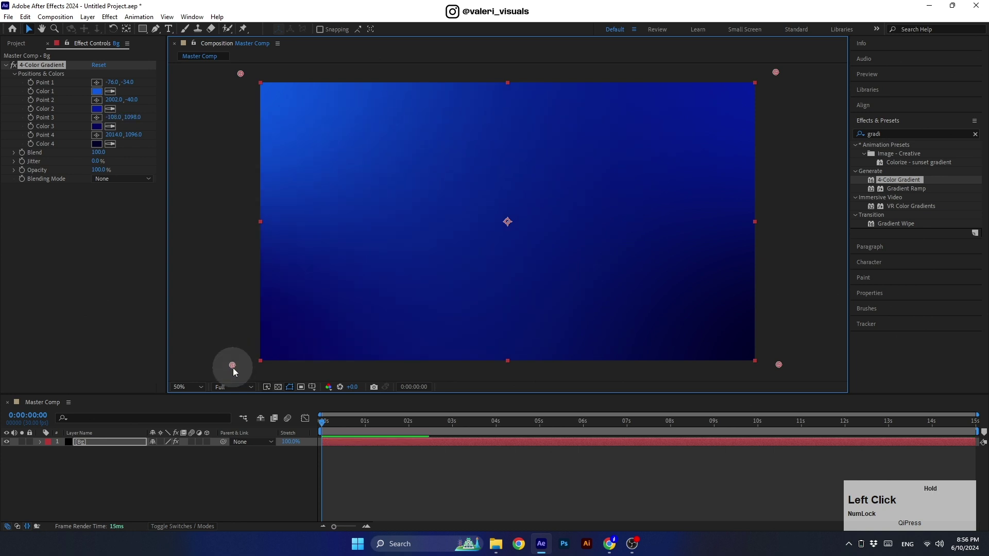
click(96, 162)
text(50)
key(Return)
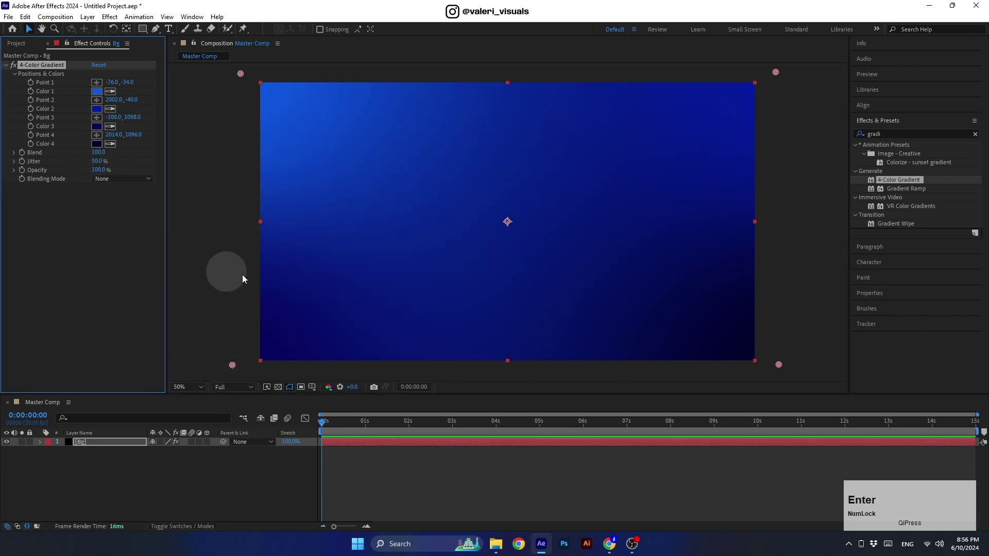
Apply the Grid effect to Bg in Add blending mode with 1.0 border
click(874, 133)
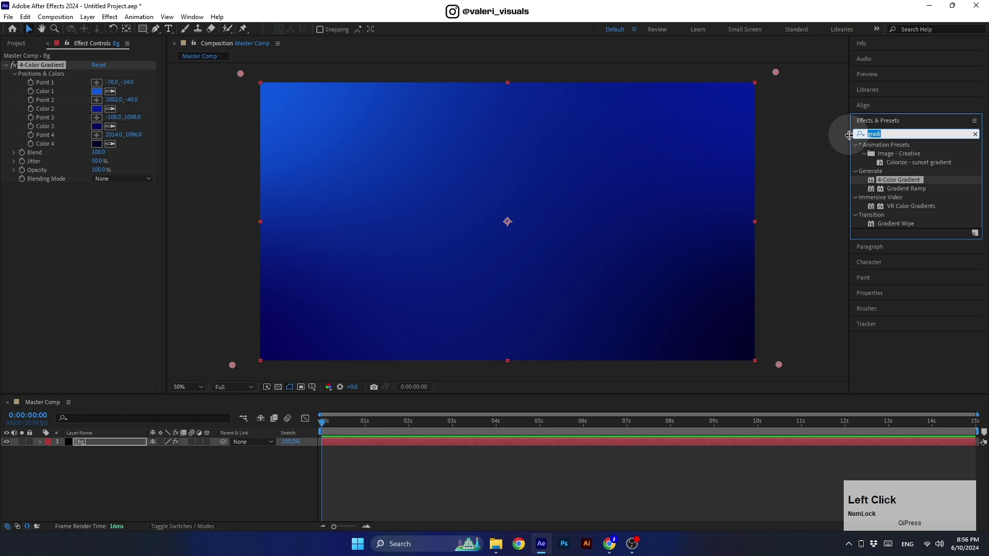
text(gri)
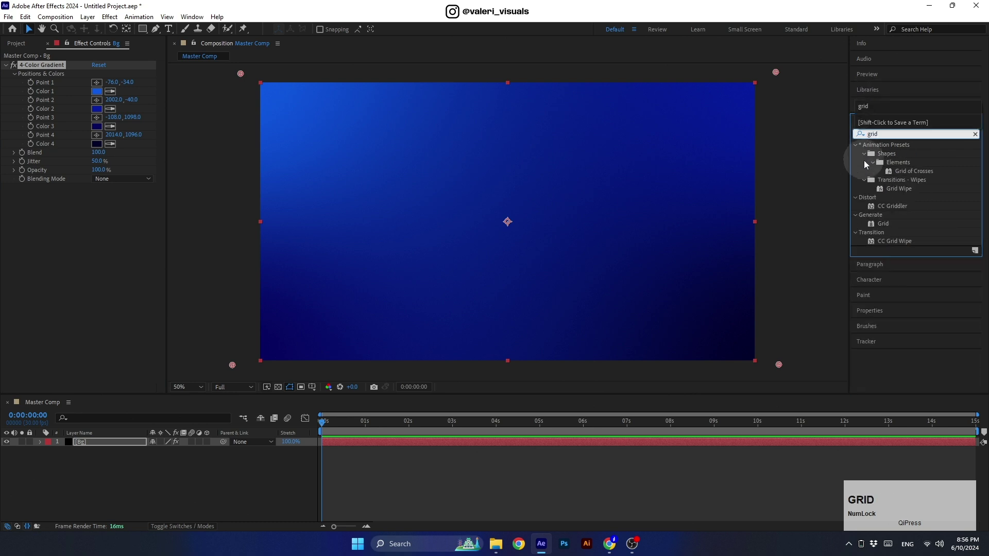
drag(883, 224, 694, 240)
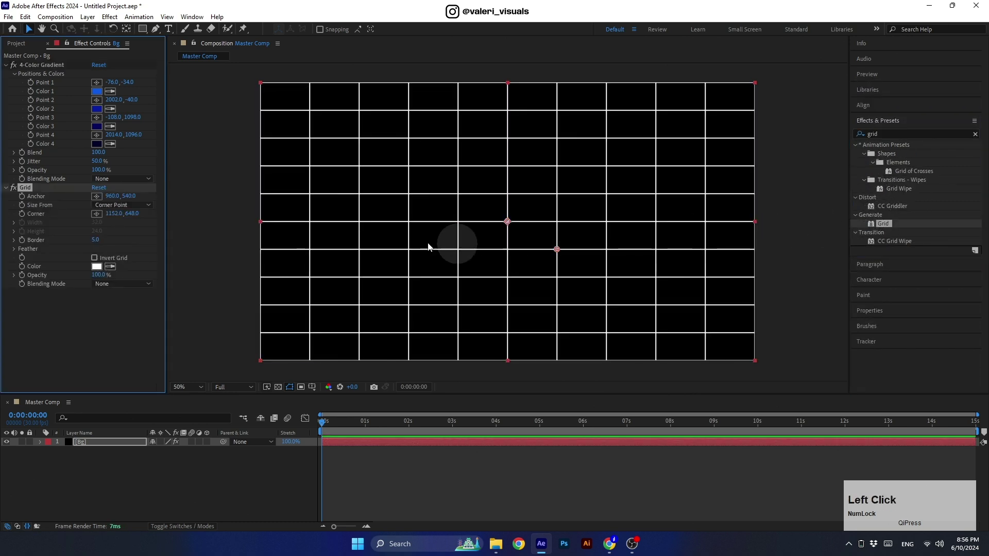
click(131, 284)
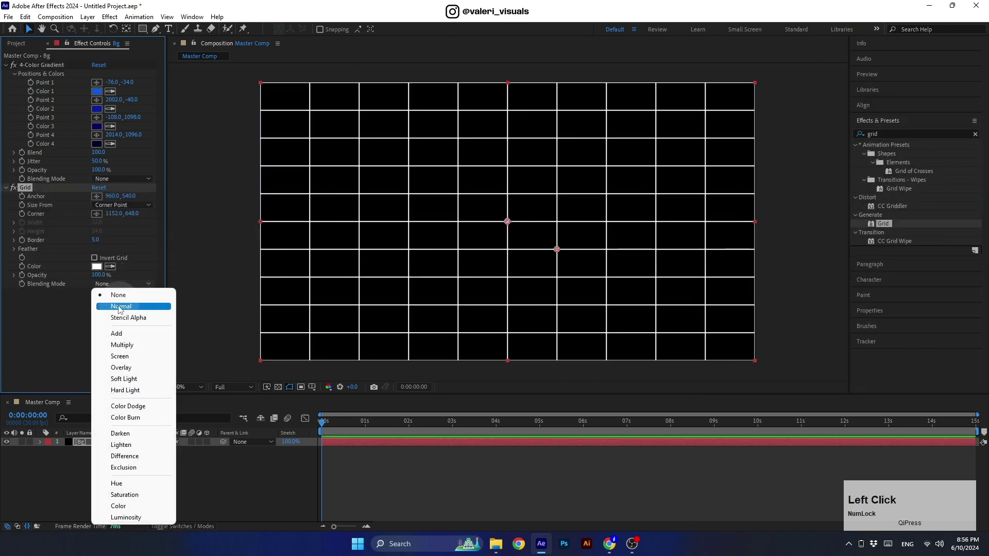
click(117, 333)
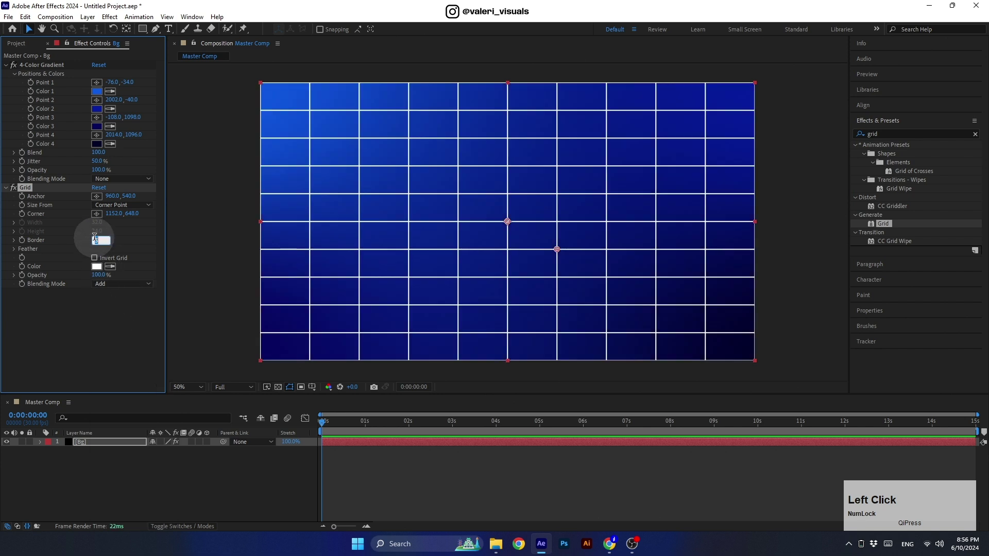
key(Return)
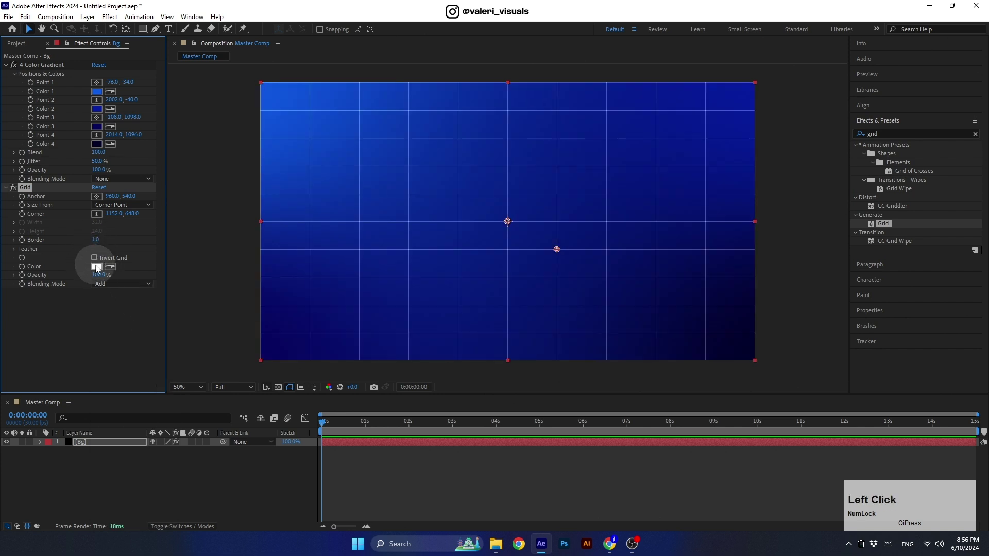
Change the grid line colour to bright blue 0078FF
click(96, 267)
click(163, 271)
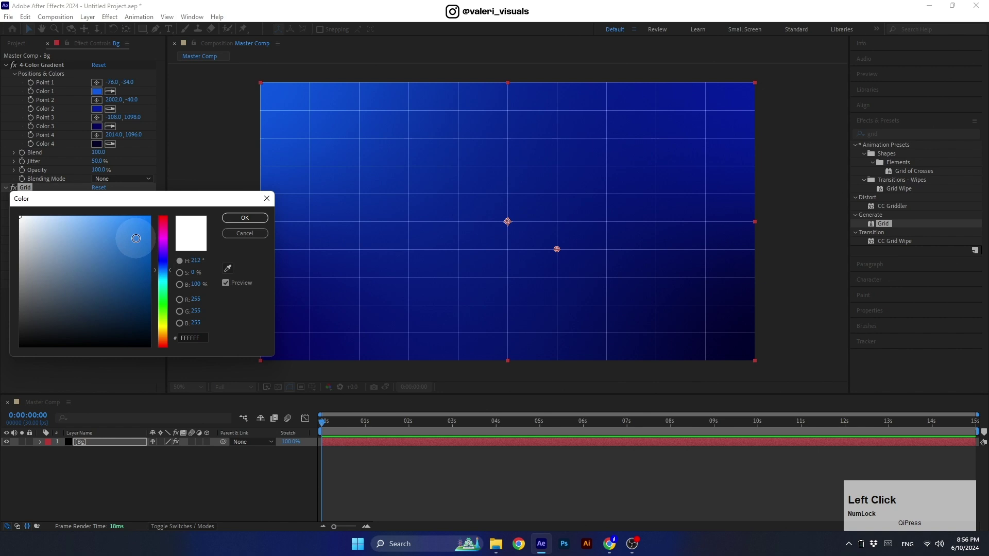
click(149, 217)
click(246, 218)
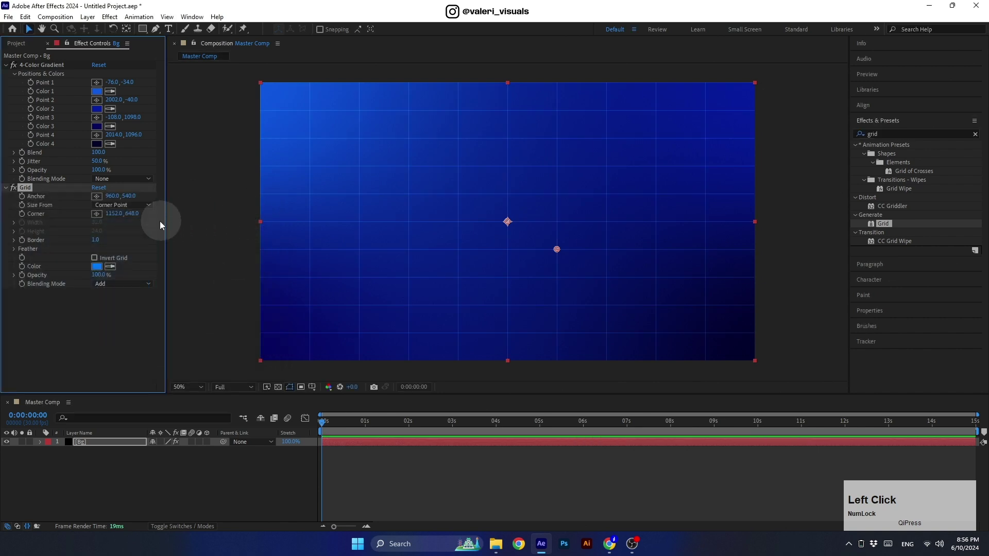
Size the grid from Width Slider at 100, then lock the Bg layer
click(116, 205)
click(109, 226)
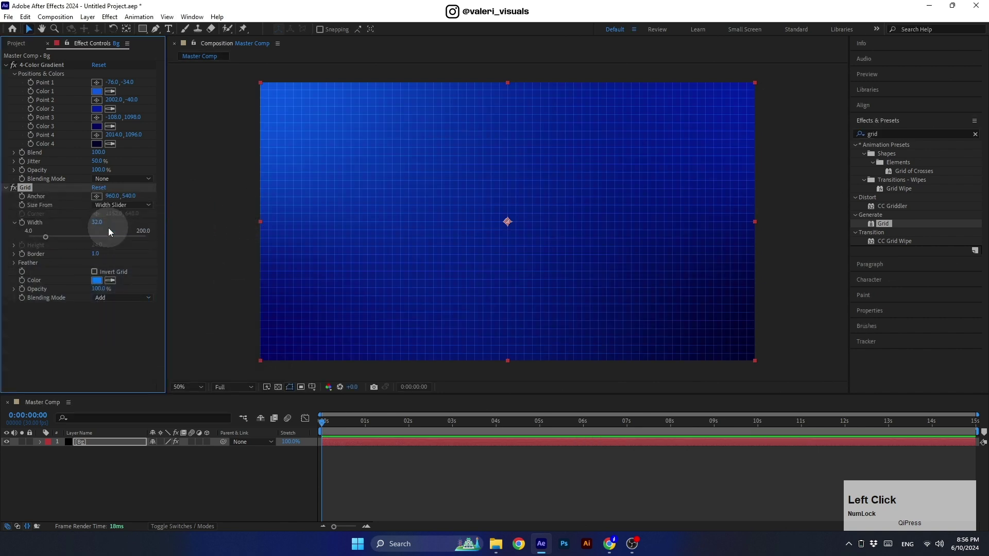
click(96, 223)
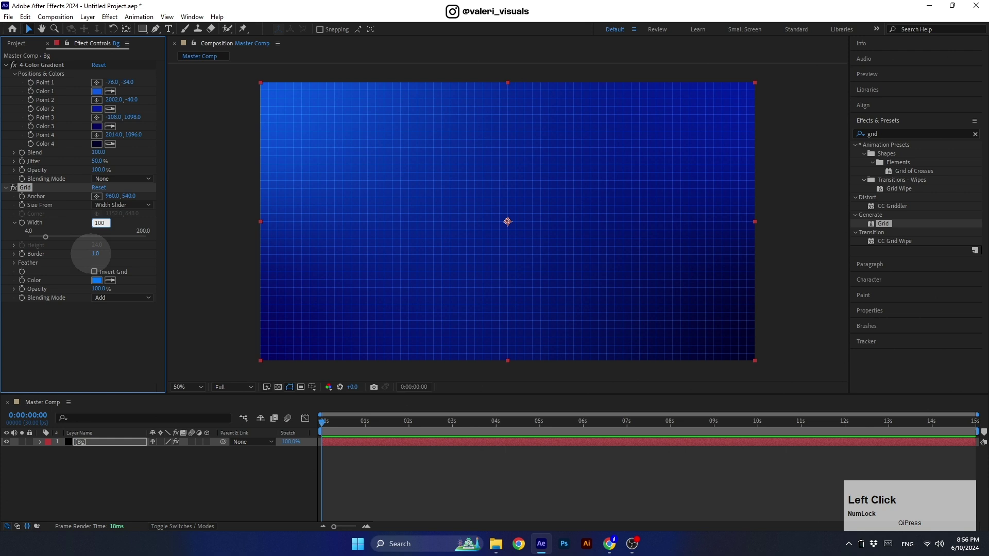
text(100)
key(Return)
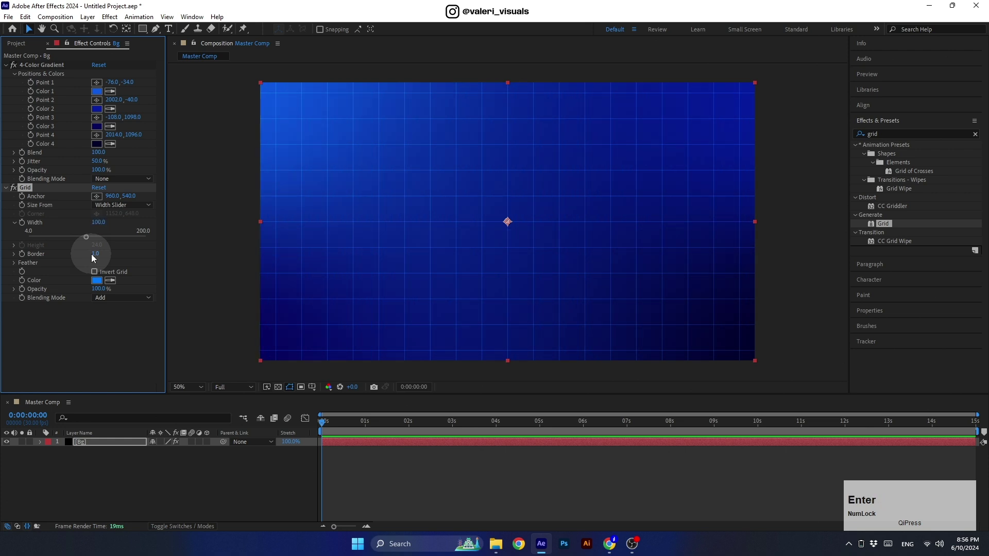
click(29, 442)
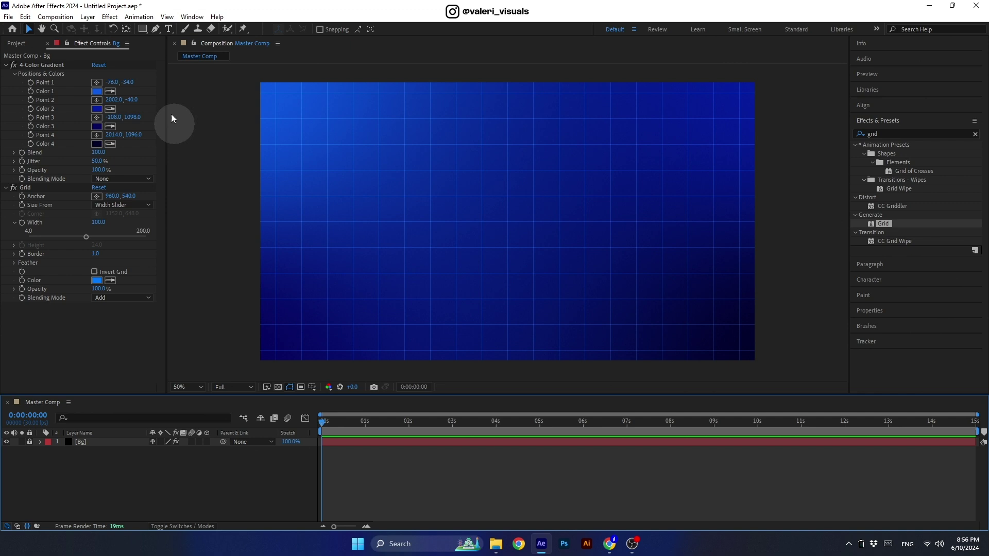
Draw a square rectangle shape with dark navy #020521 fill and no stroke
click(144, 29)
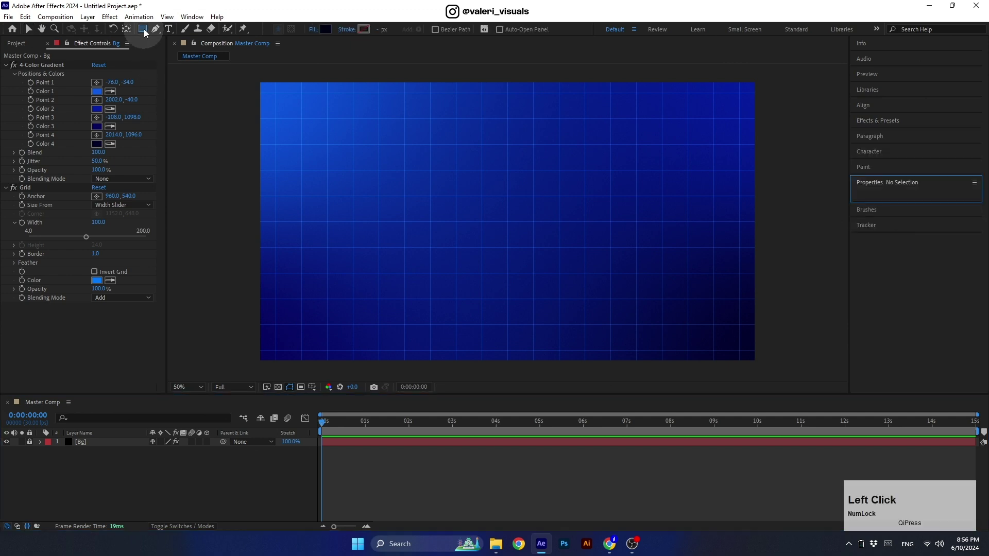
click(326, 29)
drag(132, 308, 140, 330)
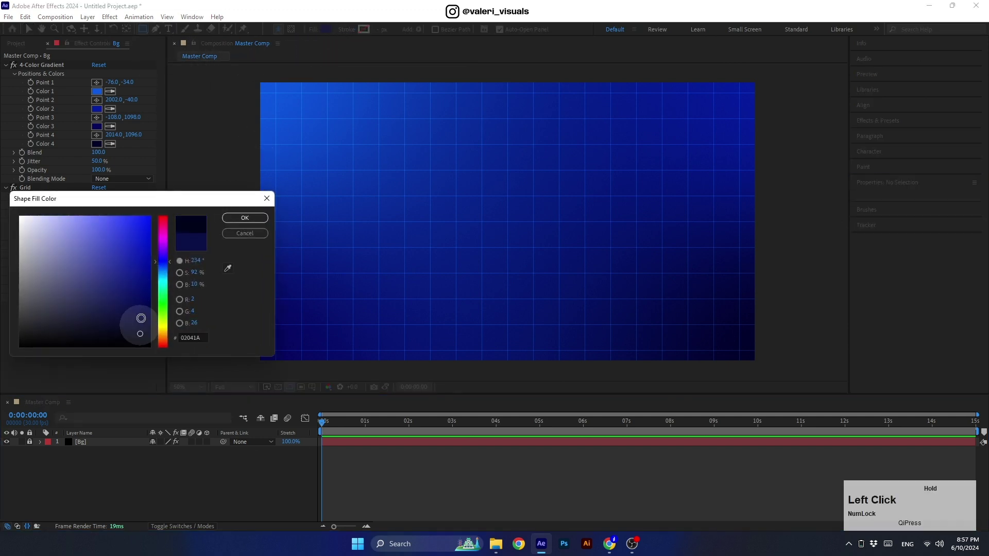
click(229, 219)
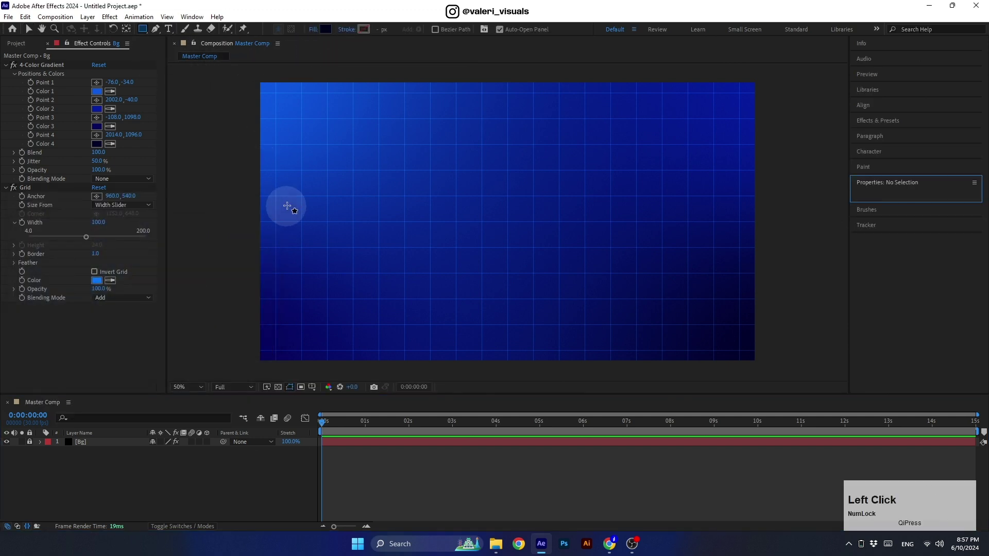
click(347, 29)
click(356, 159)
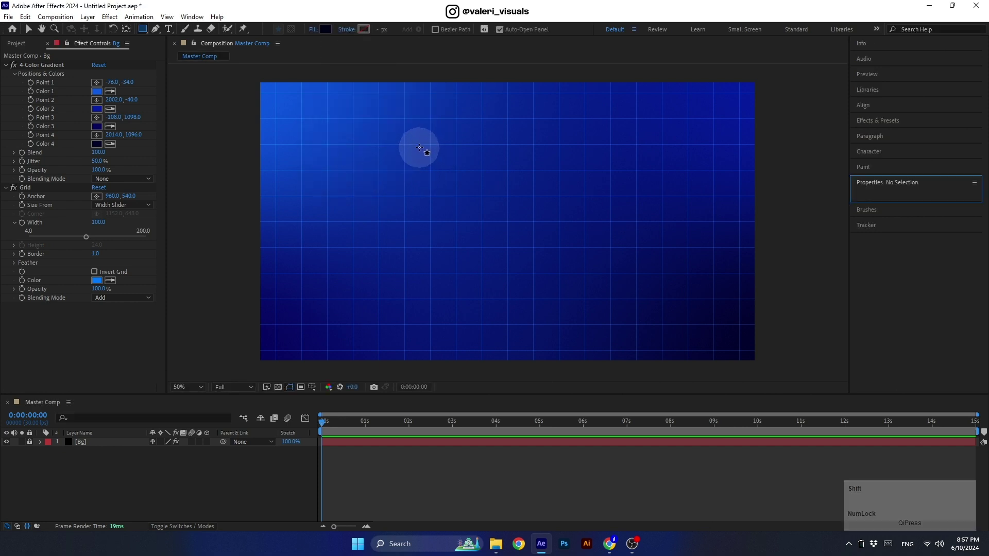
drag(420, 148, 555, 273)
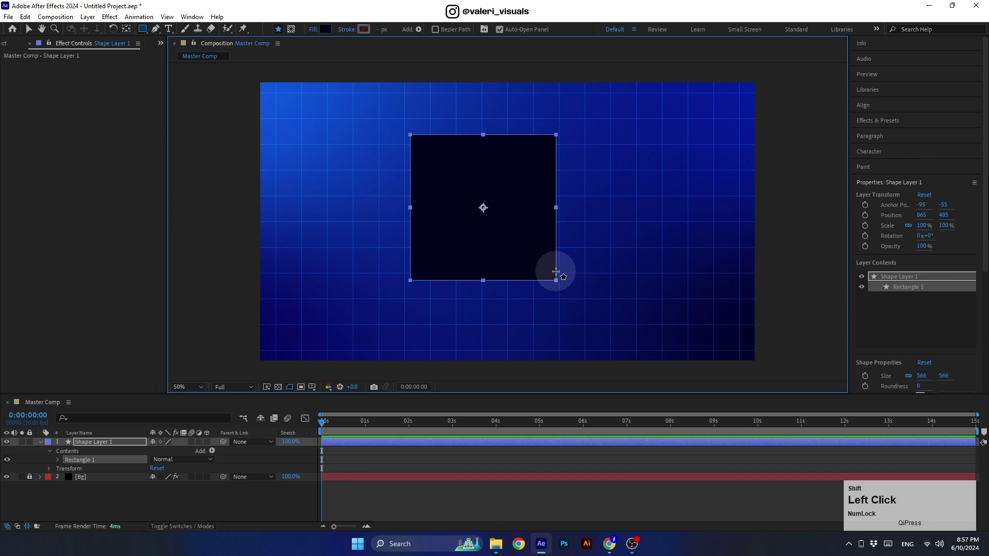
Resize the rectangle path to 800×440 with Roundness 60
click(58, 460)
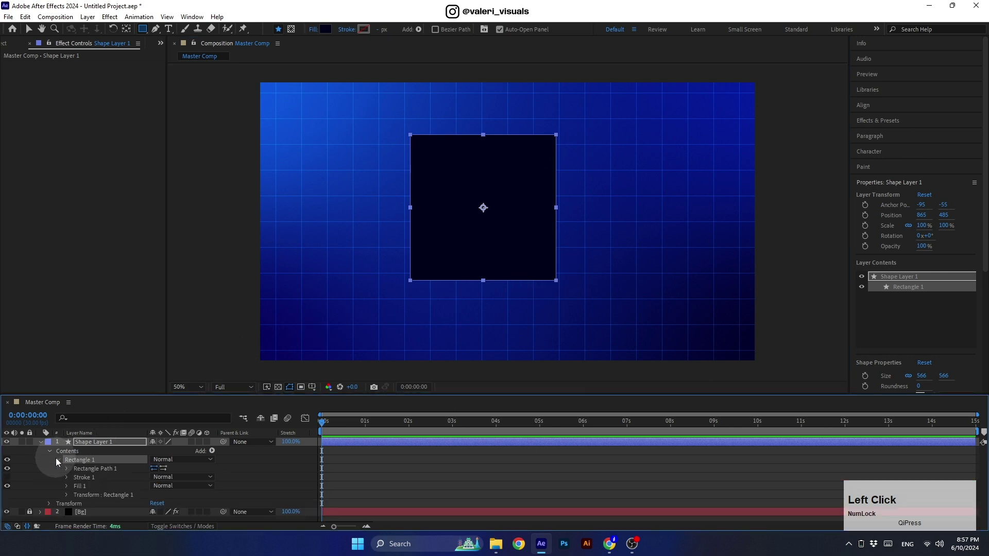
click(67, 469)
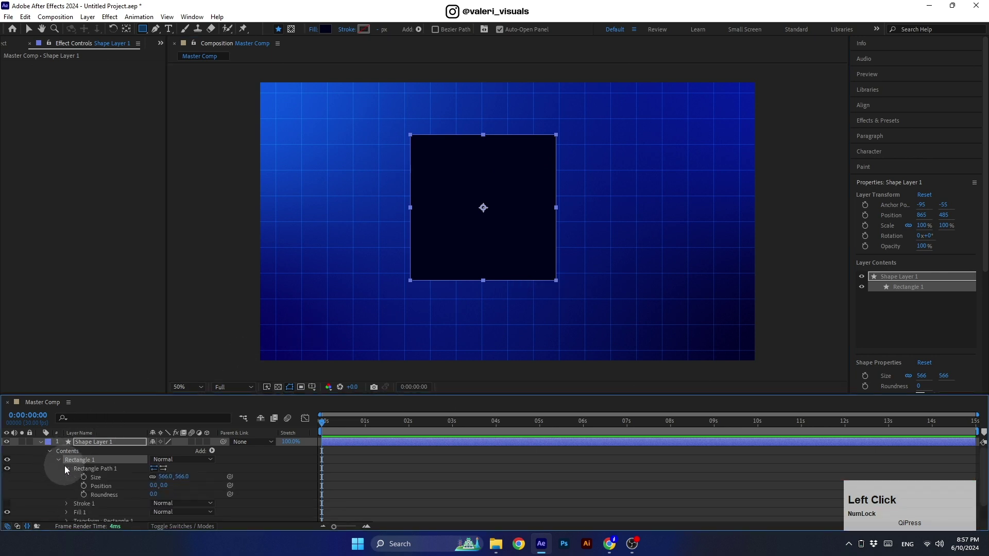
click(164, 476)
text(800)
key(Return)
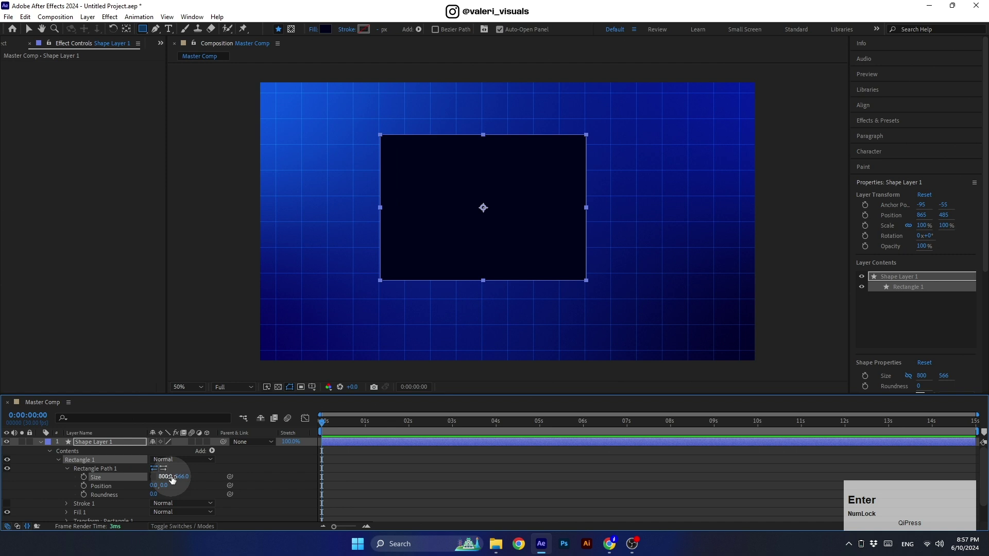
click(179, 476)
text(4)
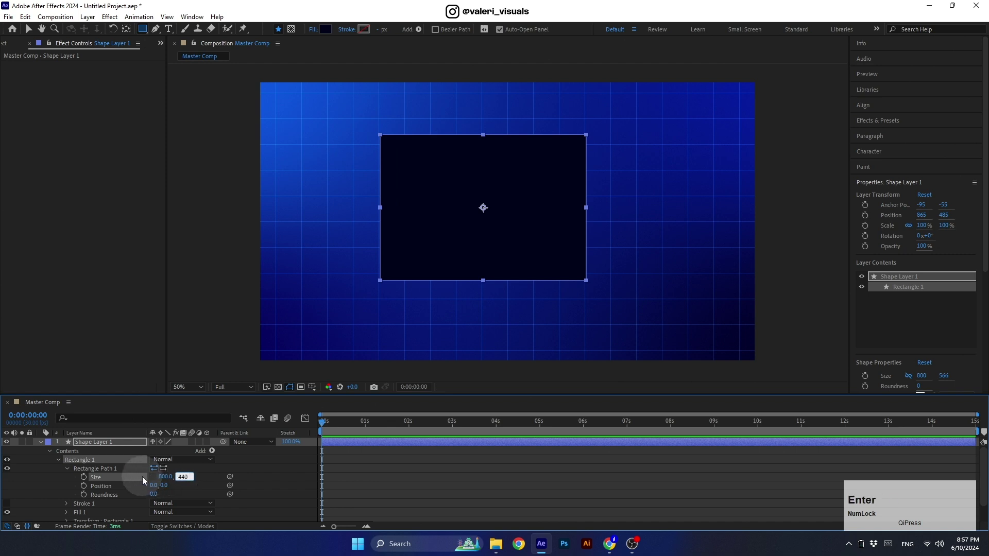
text(40)
key(Return)
text(60)
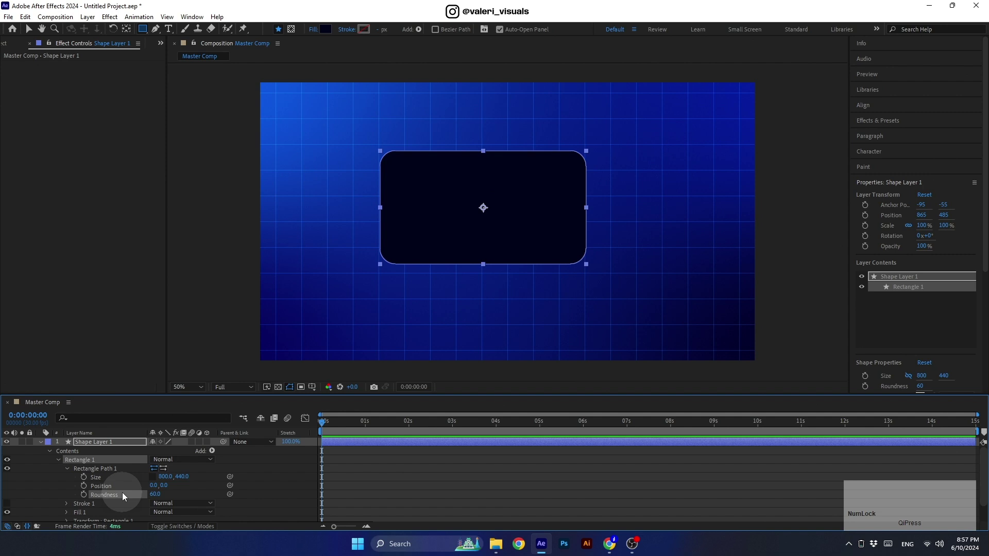
click(40, 442)
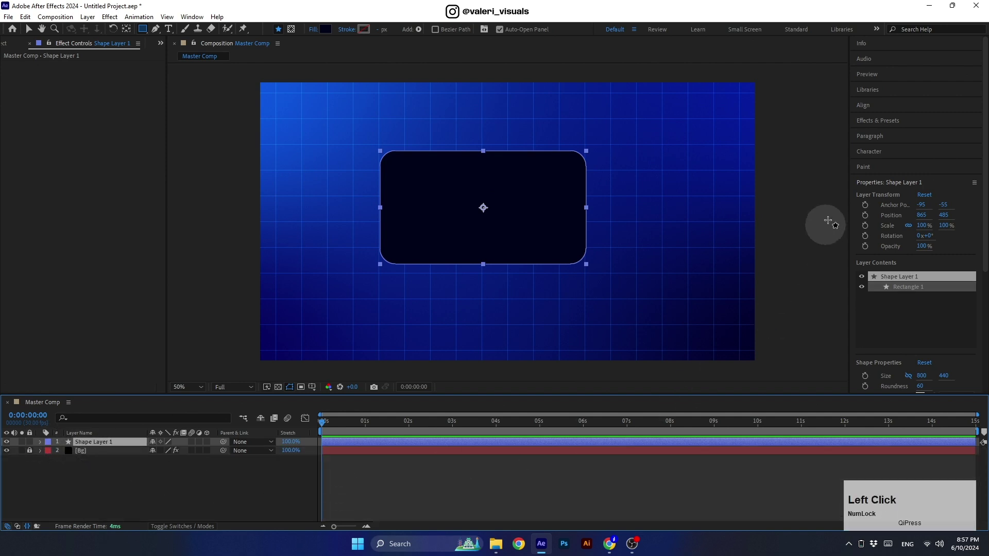
Align Shape Layer 1 to the composition's horizontal and vertical centre
click(863, 105)
click(878, 131)
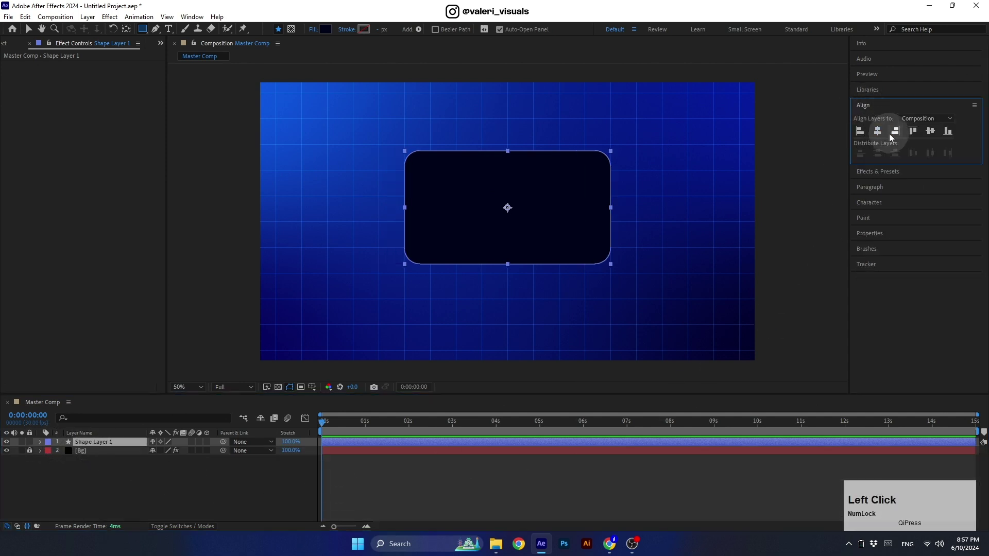
click(930, 131)
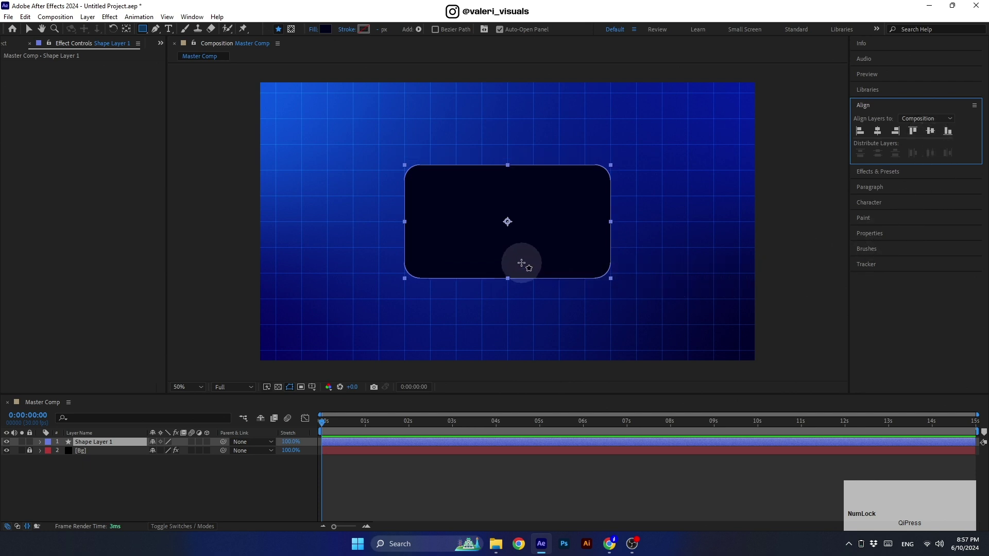
scroll(497, 234, up, 2)
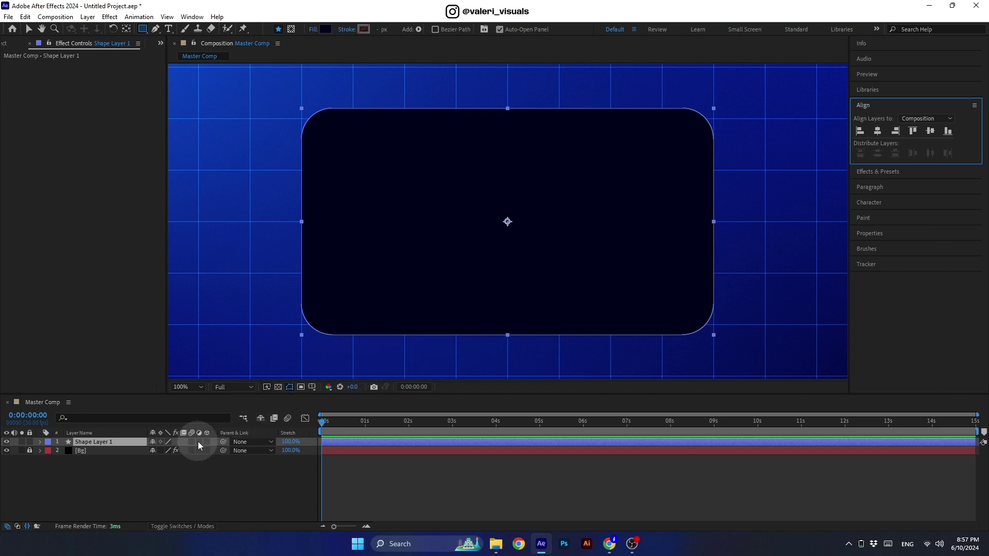
click(190, 526)
click(190, 526)
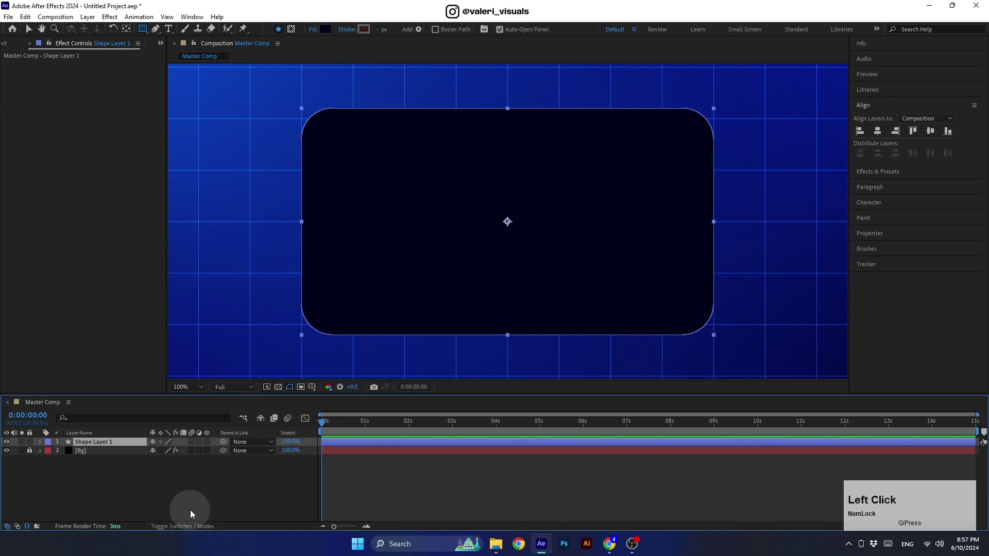
Make Shape Layer 1 an adjustment layer and add Fast Box Blur with radius 10
click(199, 441)
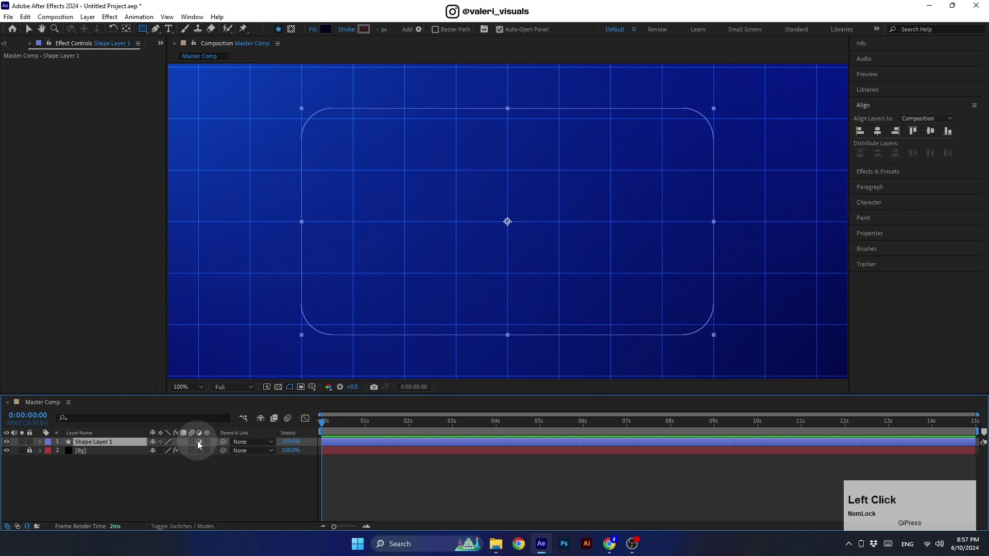
click(872, 171)
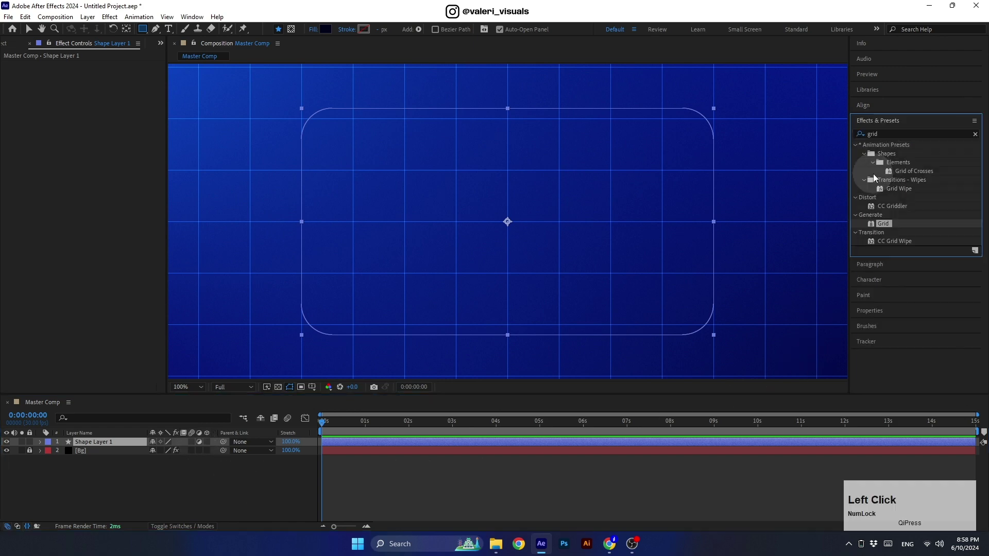
click(858, 134)
text(fast)
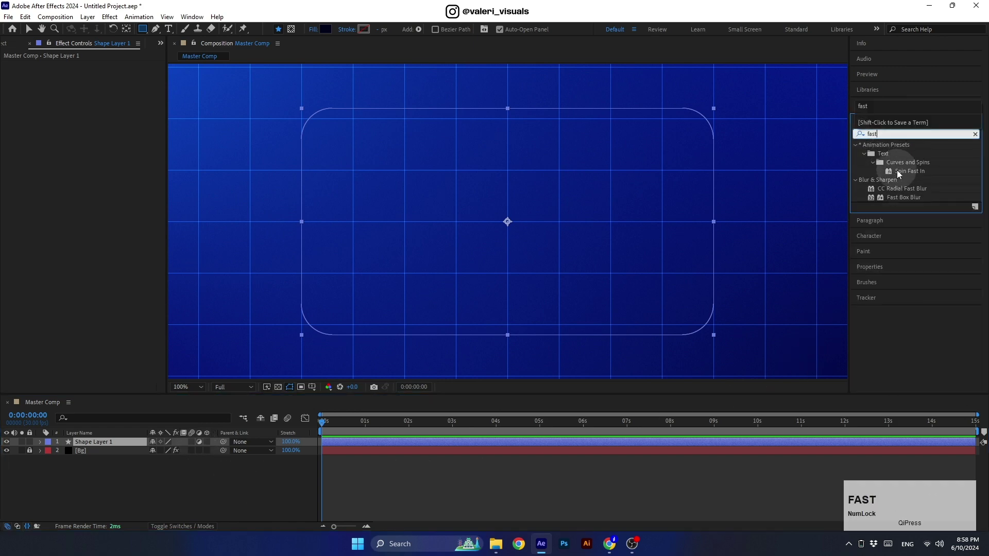
click(897, 197)
drag(898, 197, 332, 219)
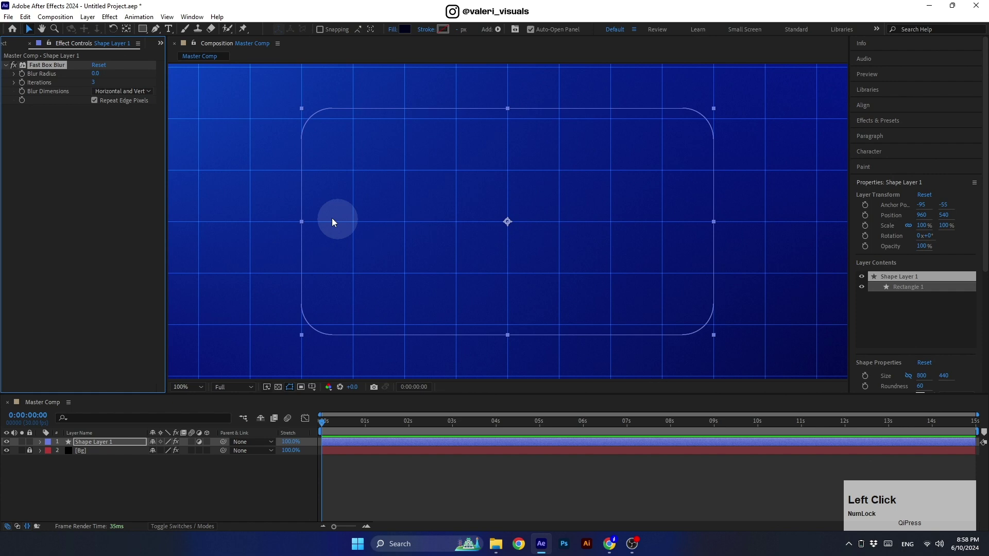
click(93, 74)
text(10)
key(Return)
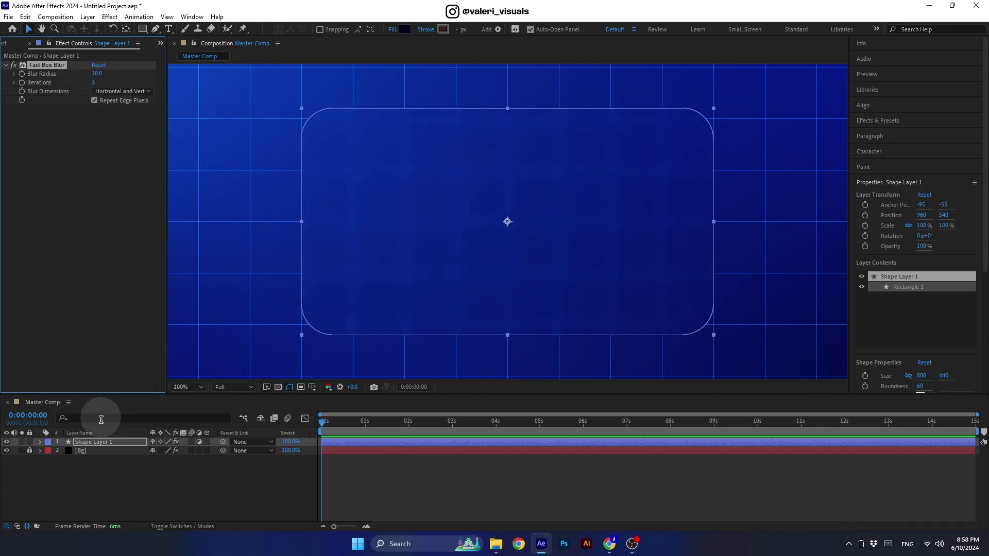
Duplicate Shape Layer 1 as a normal layer without the blur effect
click(104, 442)
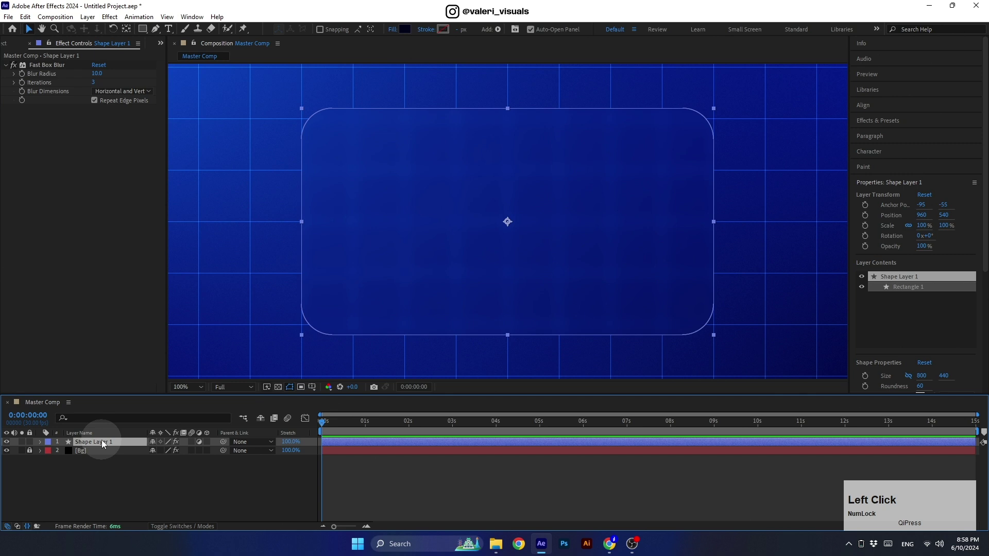
key(ctrl+d)
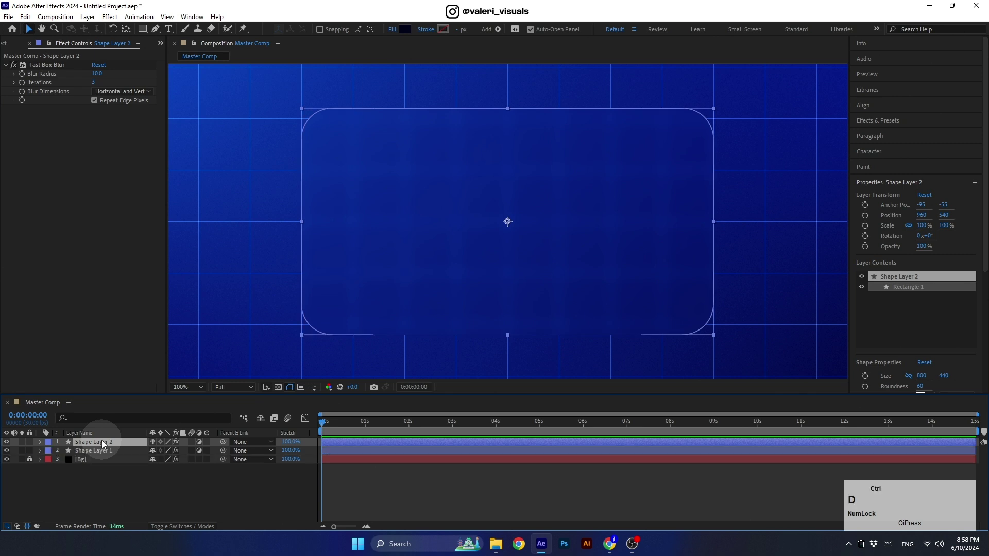
click(199, 442)
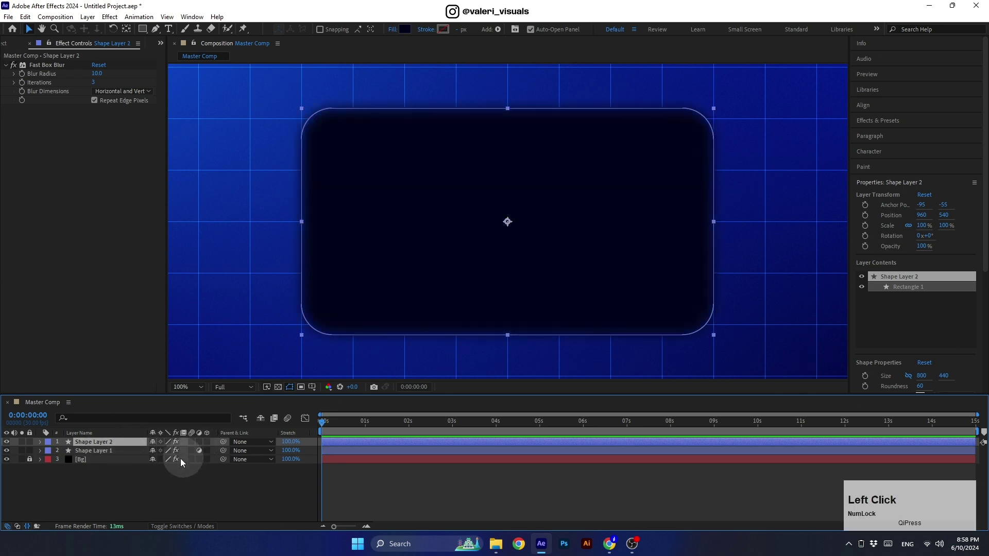
click(45, 66)
key(Delete)
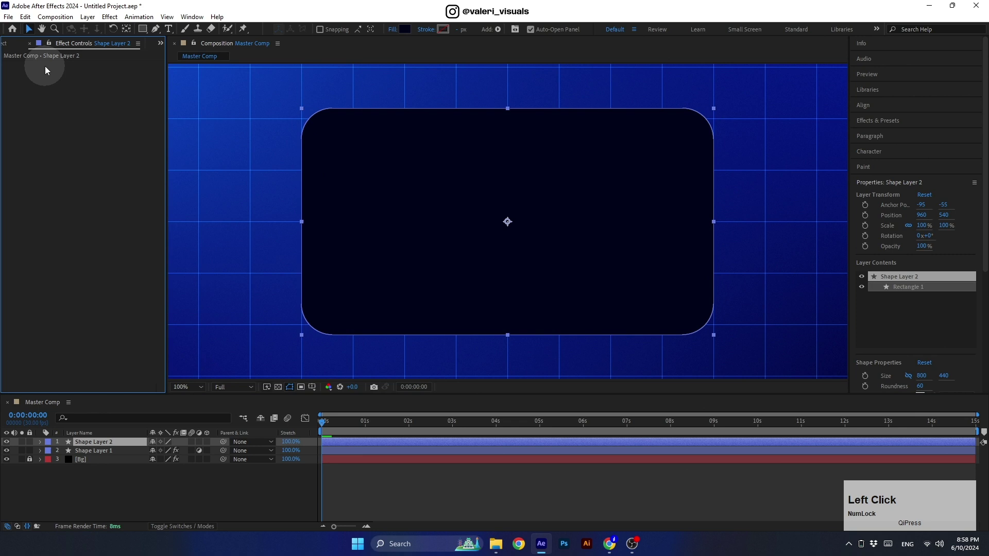
Give the copy a white outline and move Shape Layer 2 below Shape Layer 1
click(441, 30)
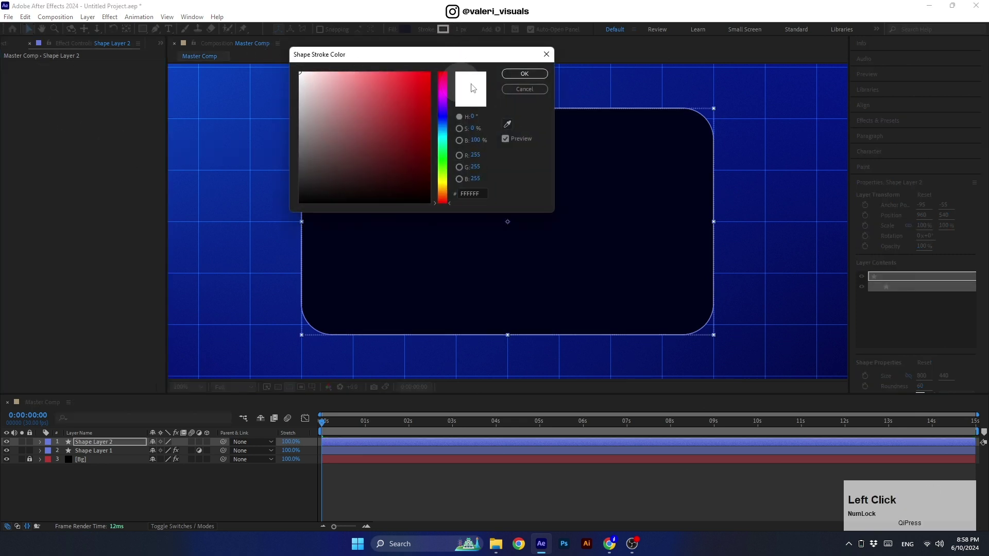
click(524, 74)
click(456, 30)
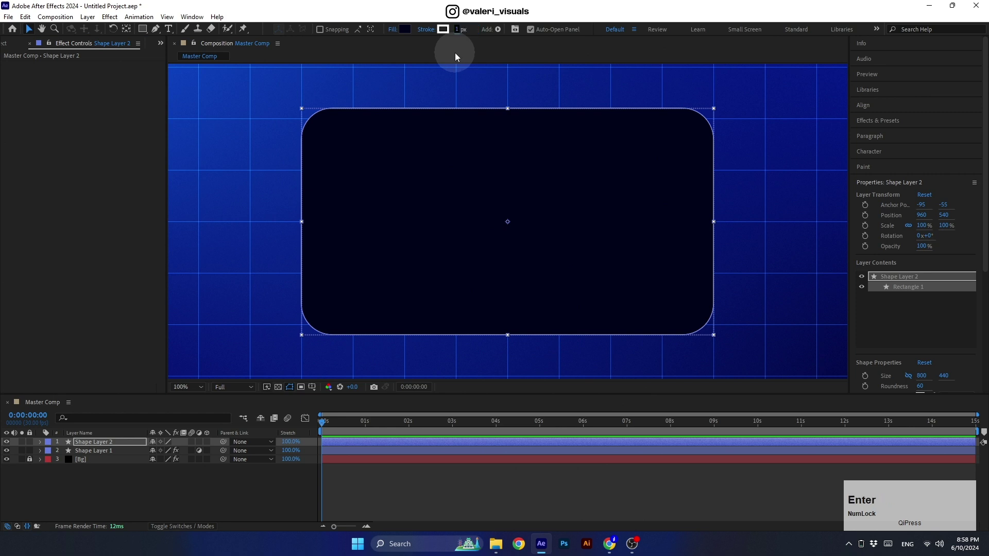
drag(120, 441, 119, 454)
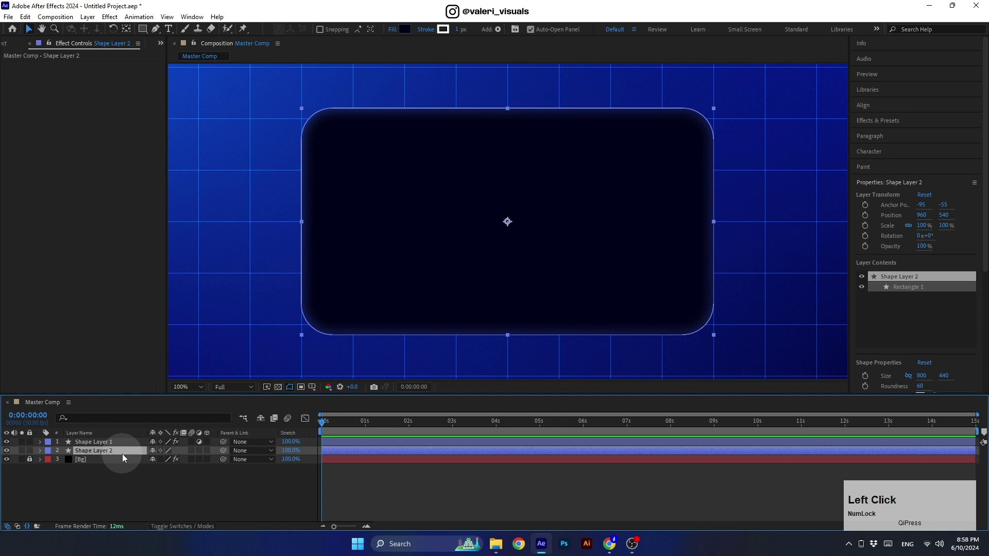
Set Shape Layer 2's rectangle Fill Opacity to 50%
click(40, 450)
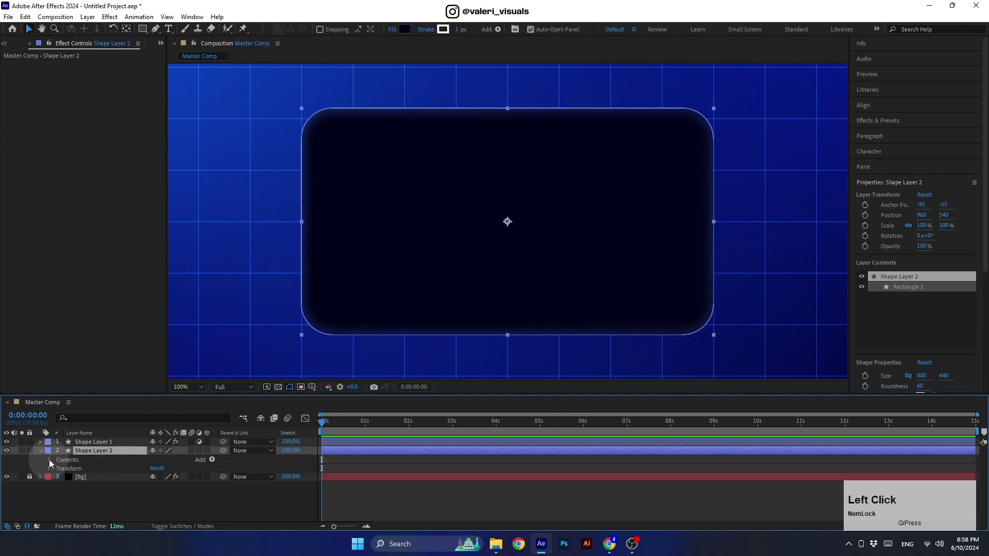
click(49, 459)
click(58, 468)
click(67, 495)
click(156, 517)
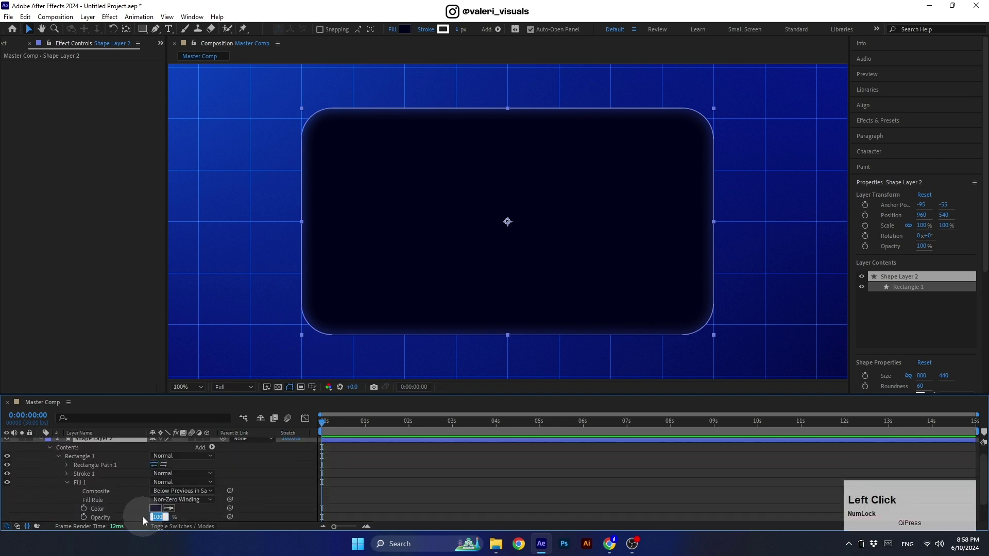
text(50)
key(Return)
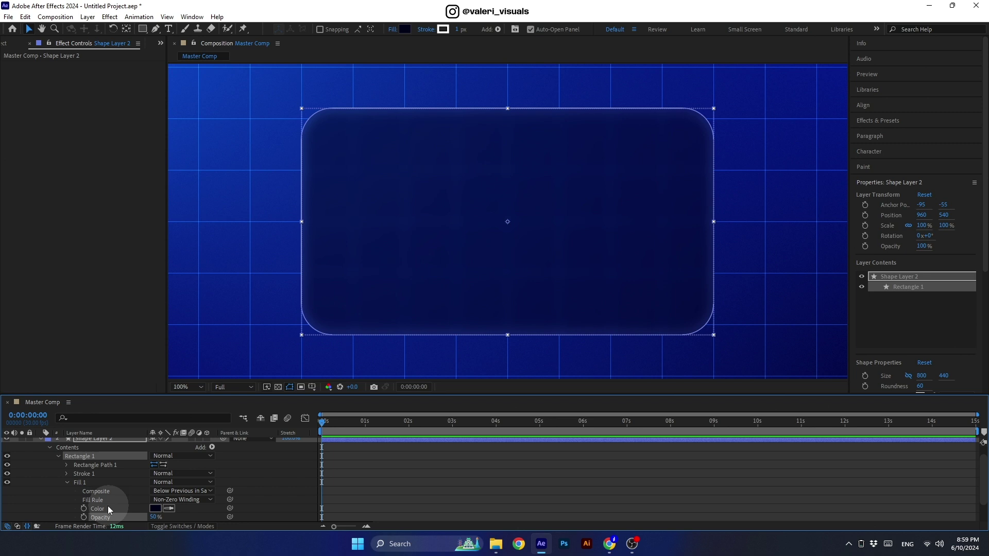
scroll(57, 490, up, 1)
click(41, 451)
click(104, 489)
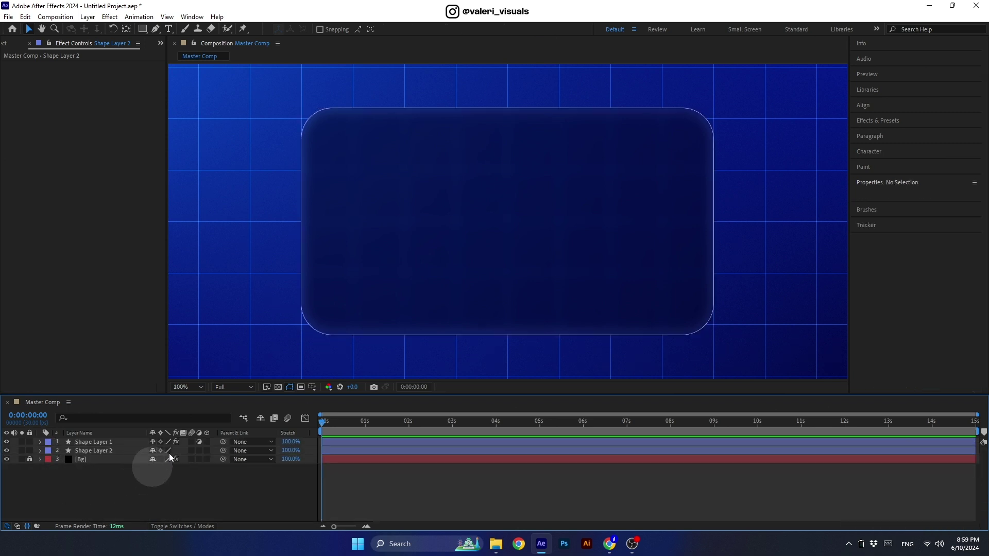
Add a bold 'Lion' title text layer near the top of the card
click(168, 28)
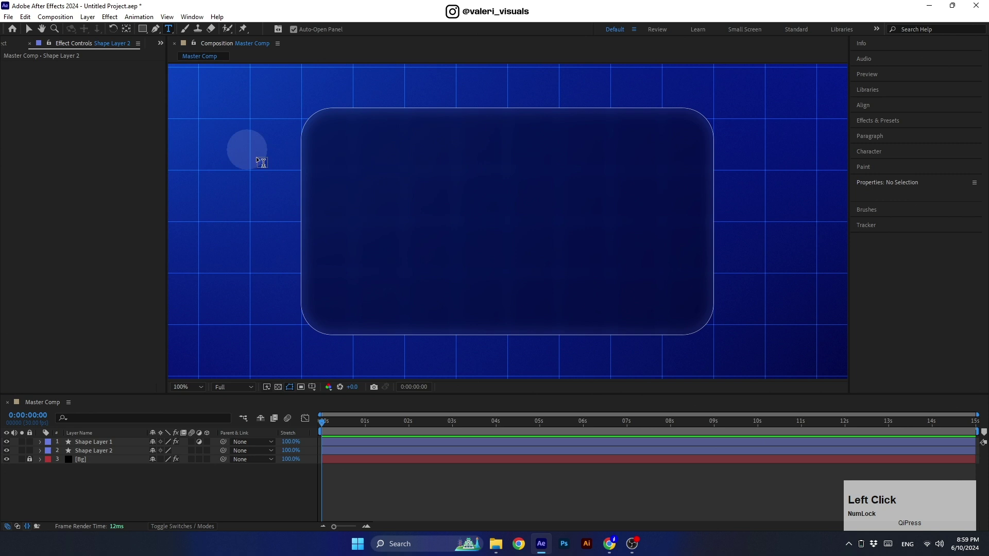
click(469, 233)
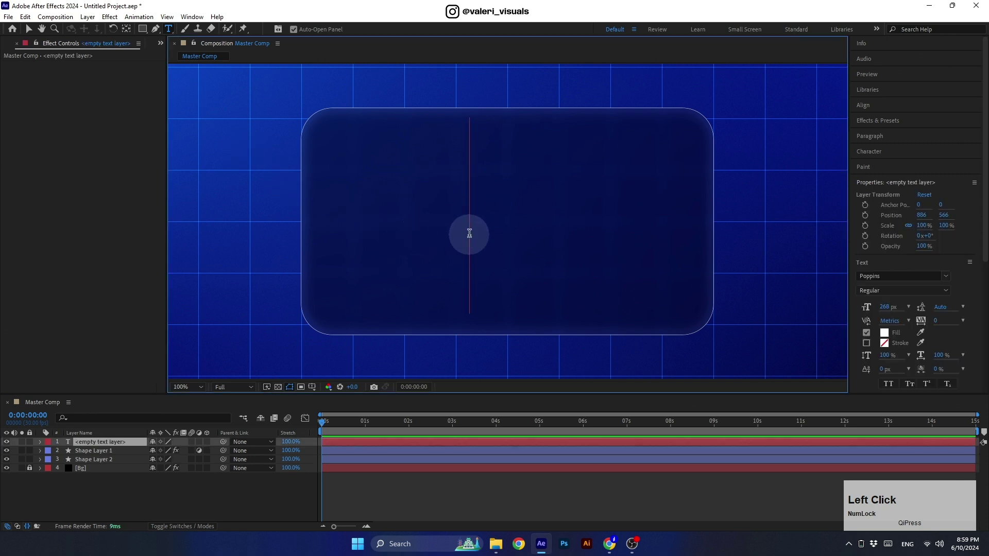
text(Lion)
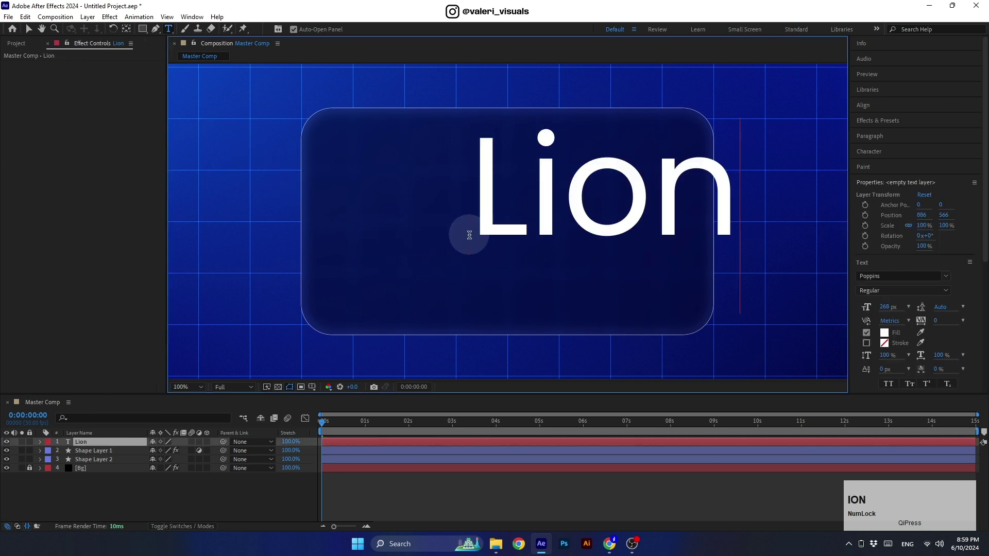
key(ctrl+a)
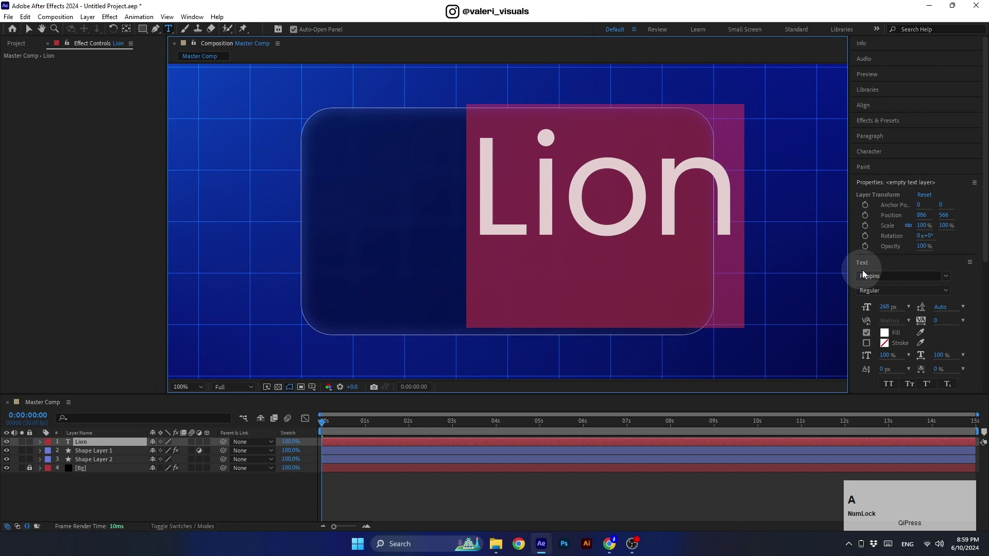
click(889, 290)
click(876, 332)
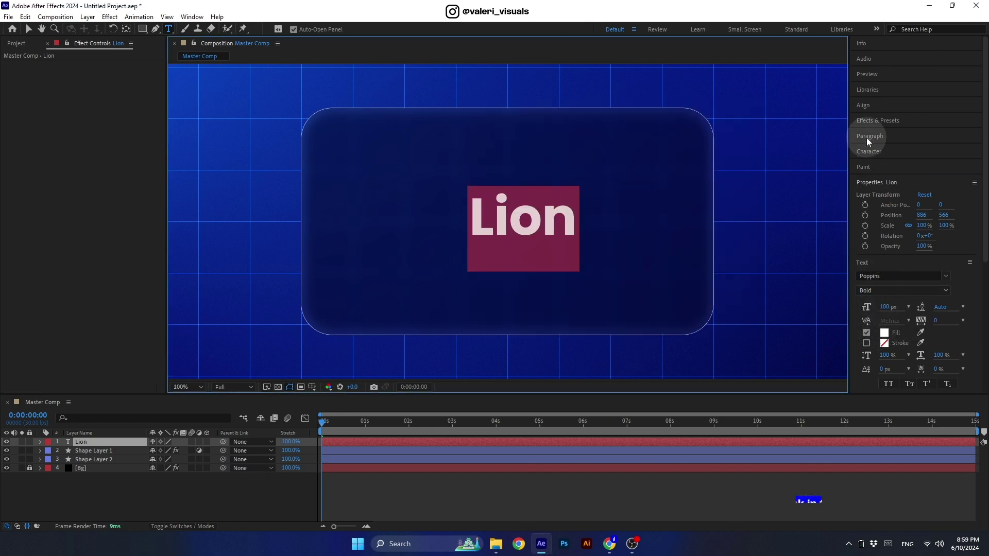
key(Escape)
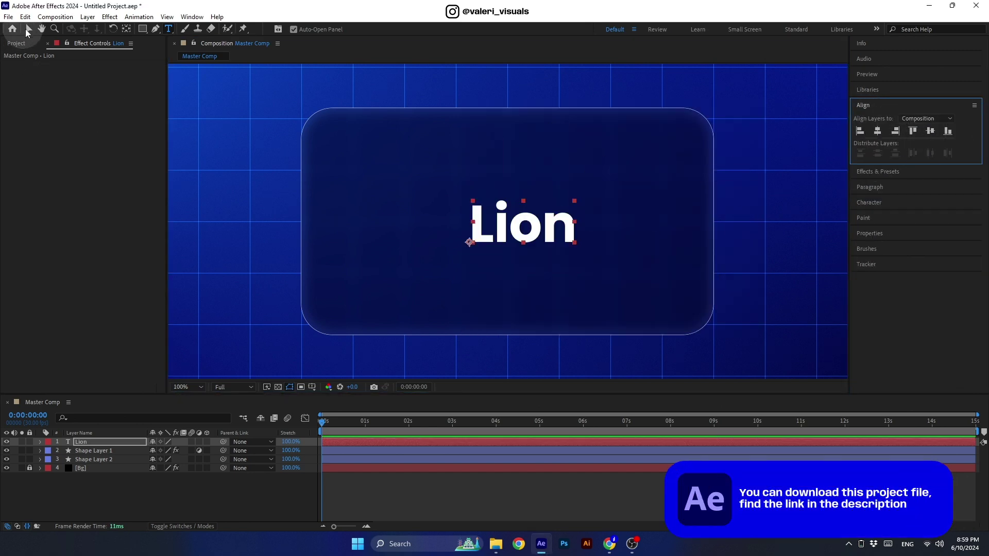
key(v)
mouse_move(489, 212)
mouse_down()
mouse_move(497, 181)
mouse_move(503, 223)
mouse_up()
Duplicate the title as an 'About' subheading at 40 px, placed under Lion
key(ctrl+d)
double_click(502, 222)
text(About)
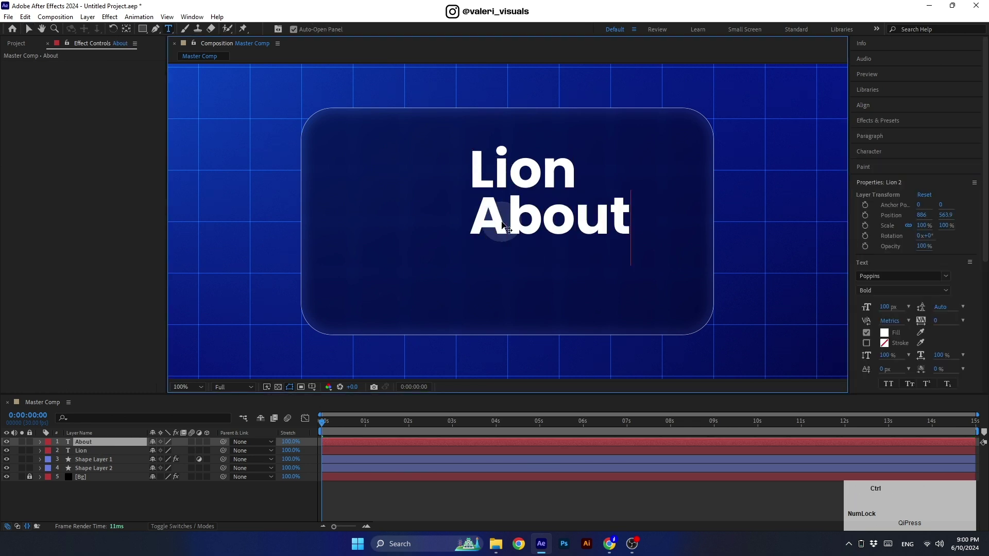
key(ctrl+a)
click(886, 307)
text(40)
key(Return)
click(26, 30)
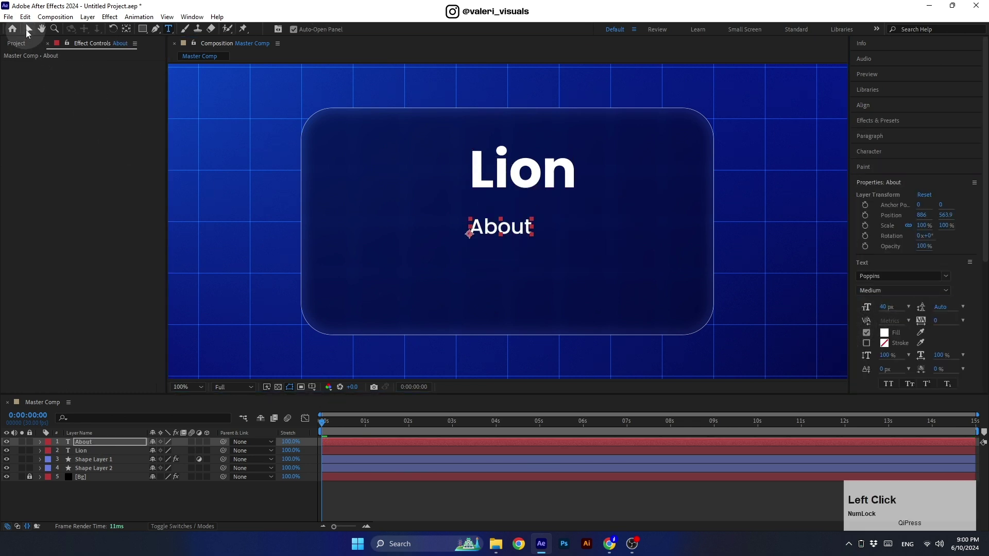
drag(481, 225, 689, 323)
Copy the lion's description paragraph from the browser into the card's paragraph text box
click(614, 547)
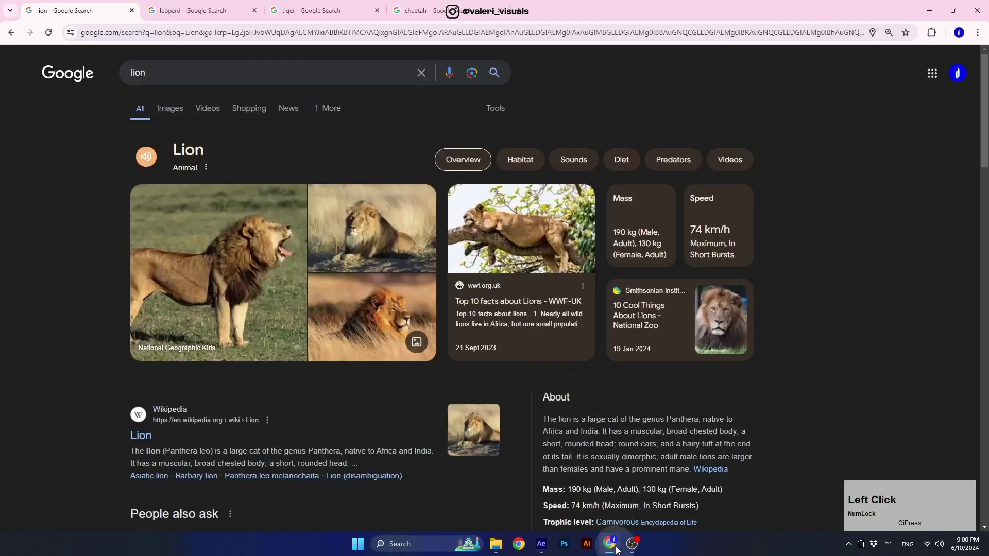
drag(543, 420, 687, 467)
key(ctrl+c)
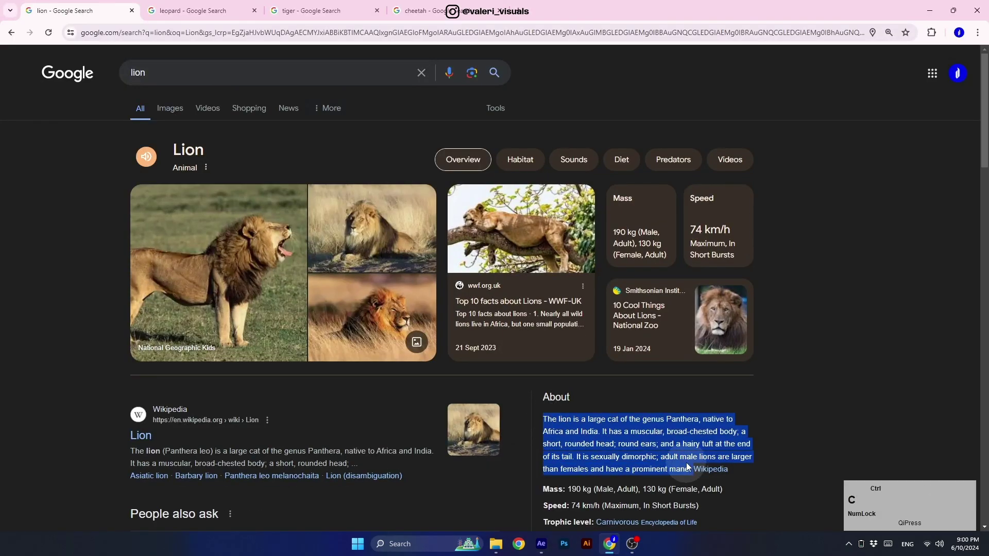
click(541, 544)
click(499, 249)
Paste the lion description and format it as 18 px Regular
key(ctrl+v)
key(ctrl+a)
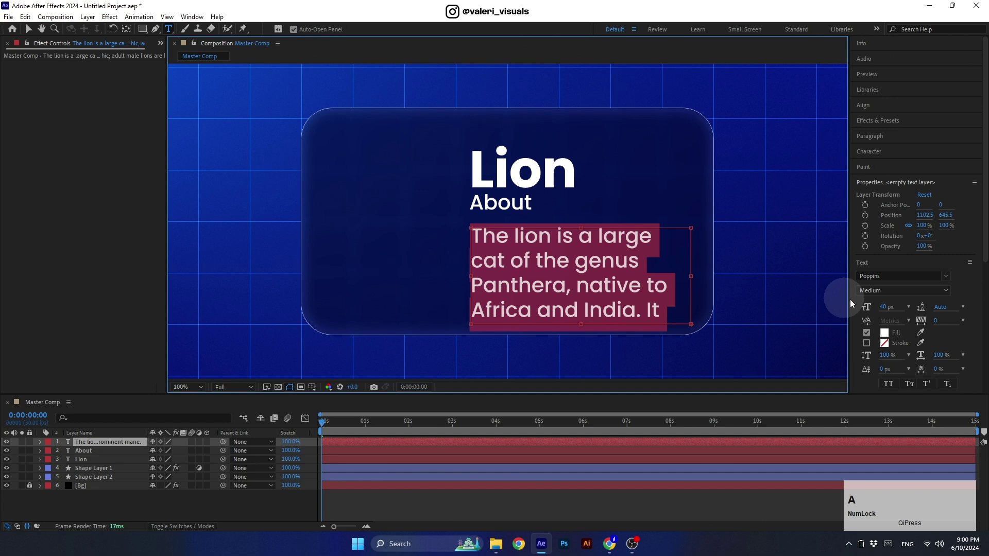
click(887, 307)
text(15)
key(Return)
click(884, 307)
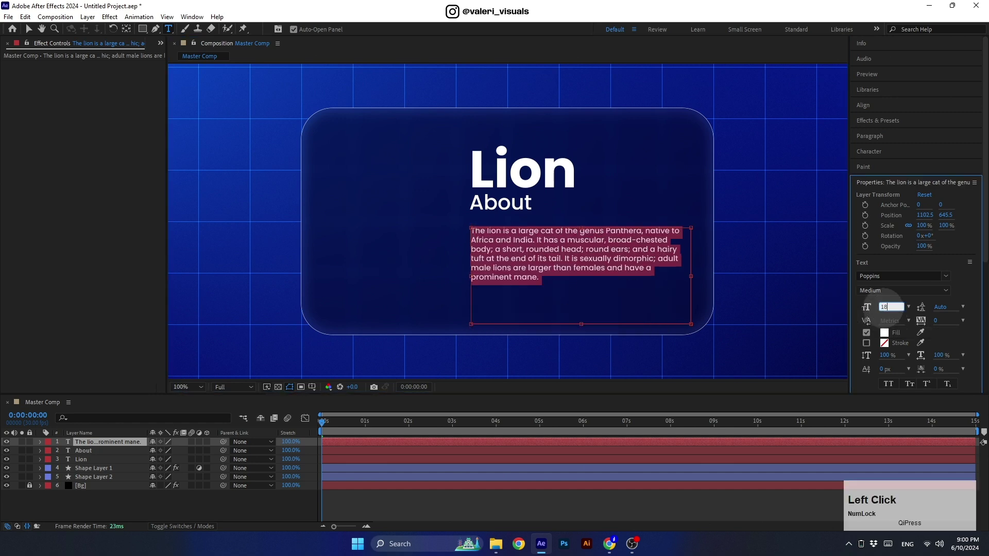
text(18)
key(Return)
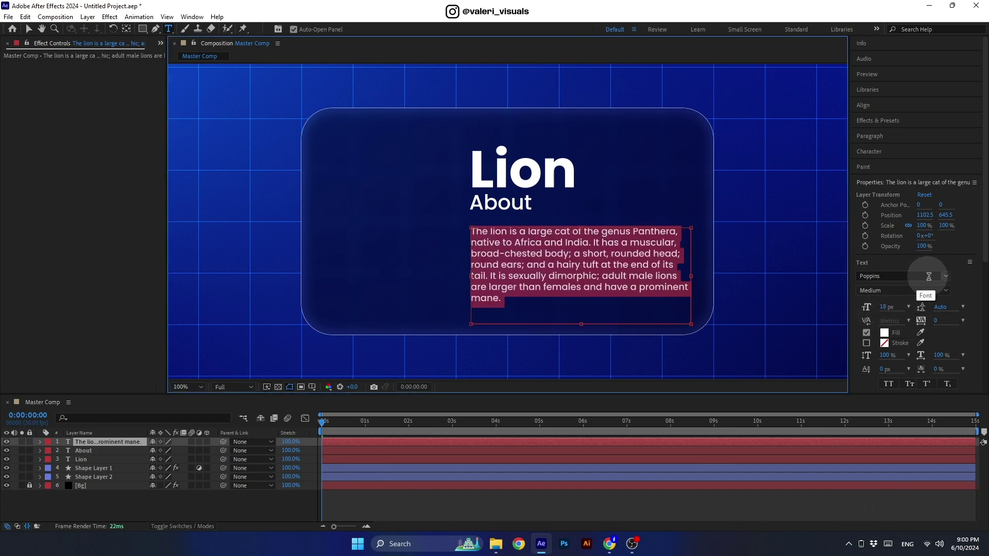
click(930, 291)
click(887, 300)
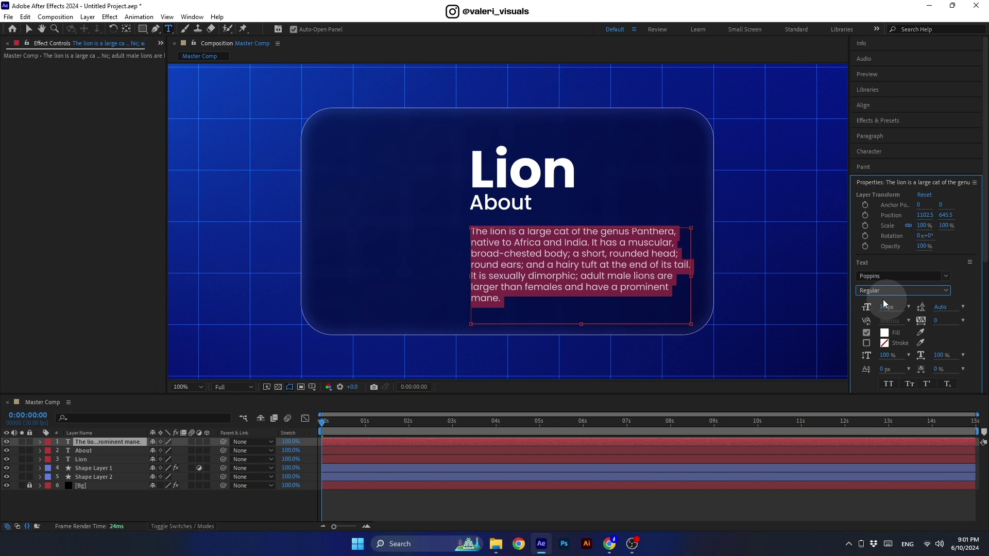
Narrow the paragraph box so the text rewraps, then move the Lion and About titles up
drag(691, 276, 671, 277)
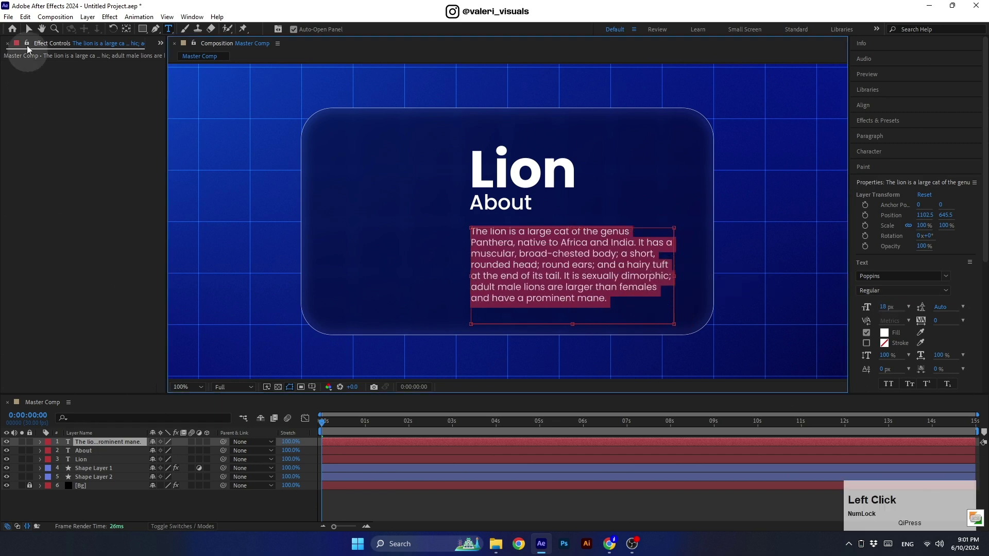
click(29, 28)
click(501, 202)
shift+click(503, 184)
drag(503, 184, 504, 175)
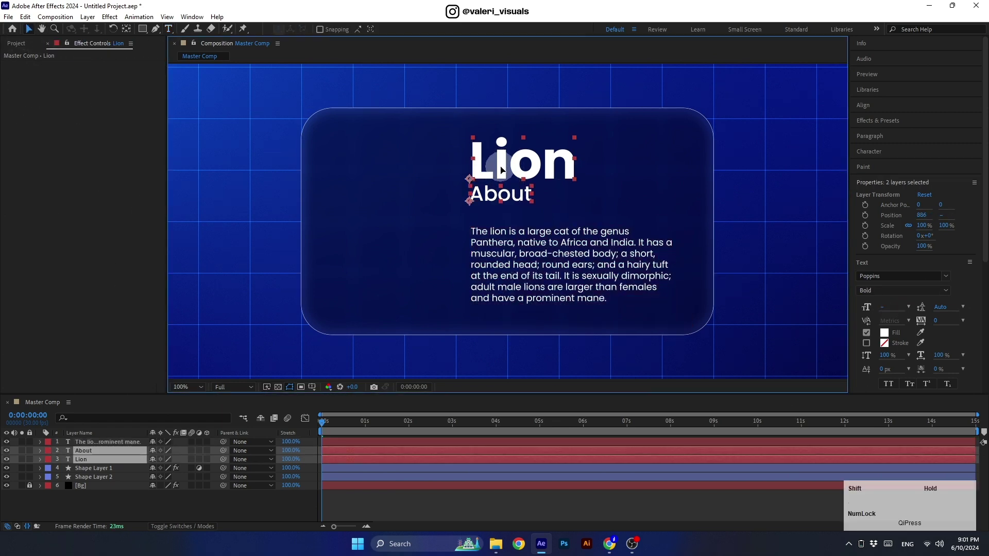
click(243, 478)
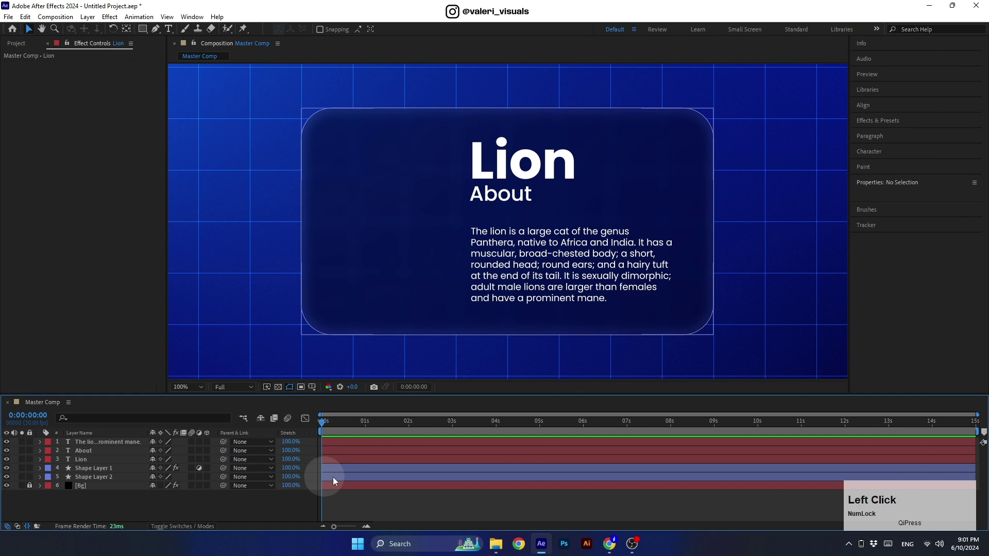
Drag the lion photo from the pictures folder into the comp and scale it to 20%
click(496, 543)
drag(668, 170, 246, 250)
key(s)
drag(163, 451, 126, 451)
click(165, 450)
text(20)
key(Return)
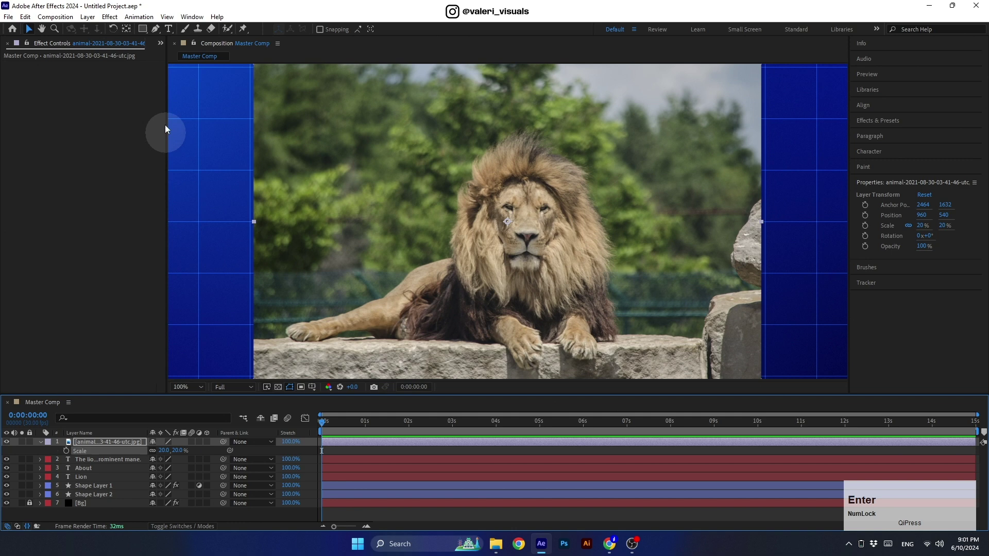
Draw an elliptical mask that crops the lion photo to a circle around its head
click(142, 29)
click(170, 70)
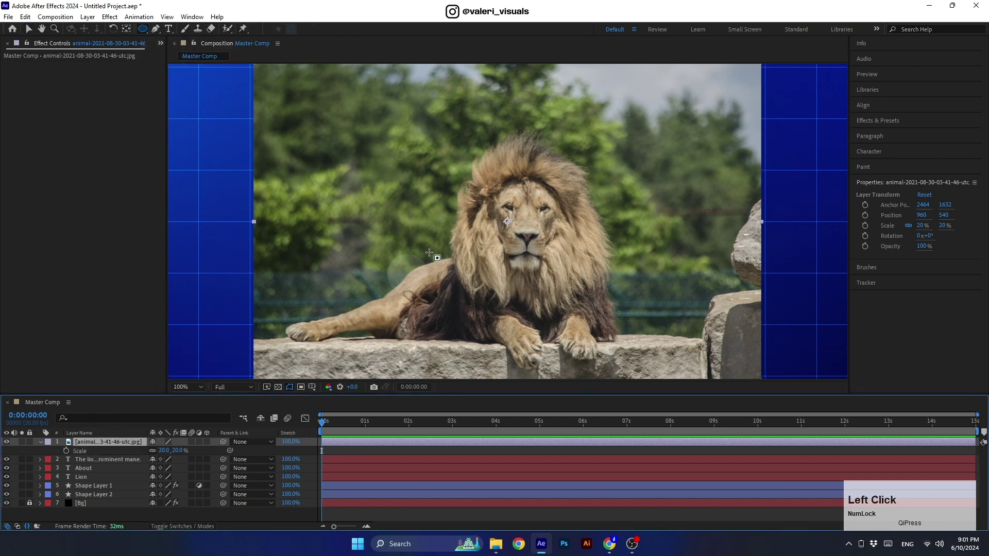
drag(430, 119, 609, 309)
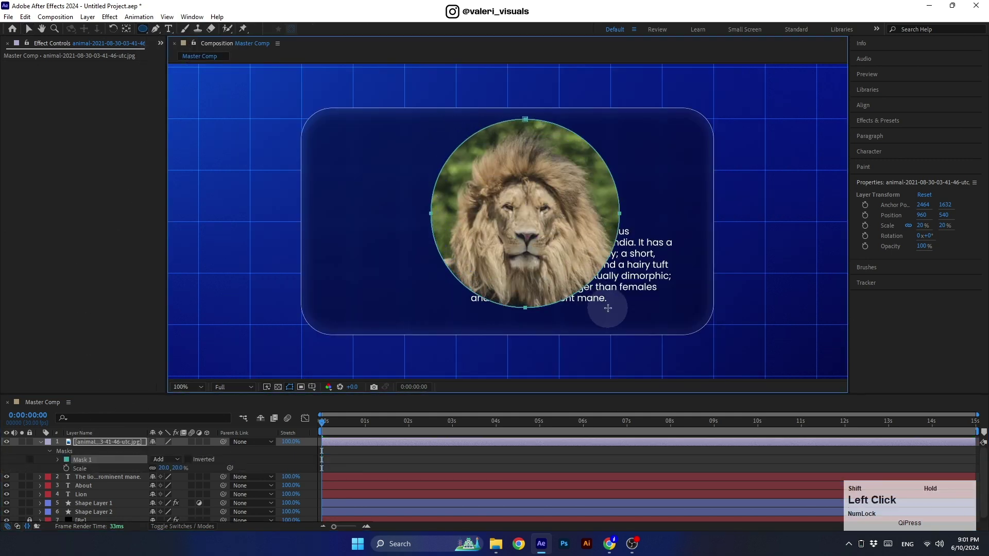
Reposition the lion inside its circular crop and centre the anchor point on the circle
key(v)
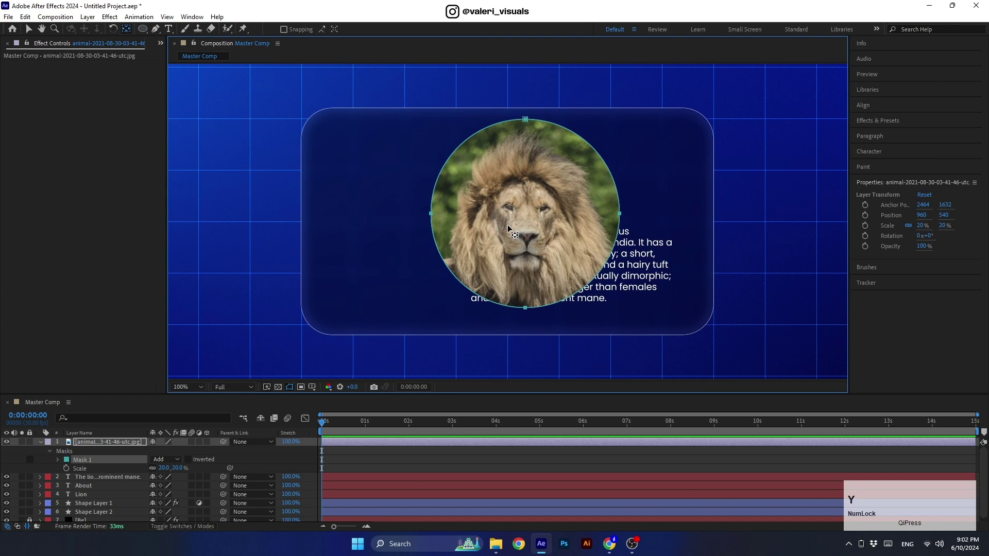
click(536, 184)
mouse_move(537, 185)
mouse_down()
mouse_move(518, 187)
mouse_move(523, 199)
mouse_move(561, 179)
mouse_move(548, 170)
mouse_move(537, 179)
mouse_up()
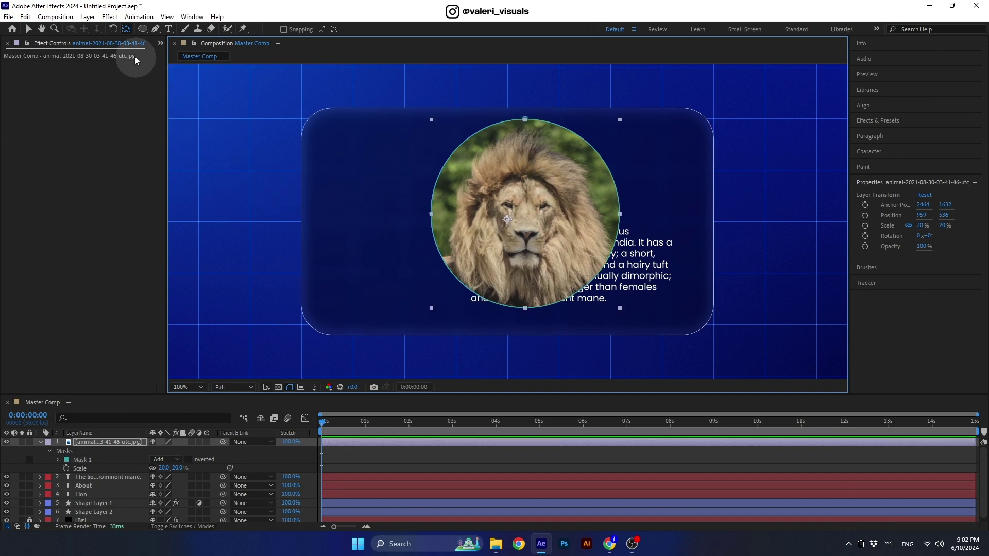
key(ctrl)
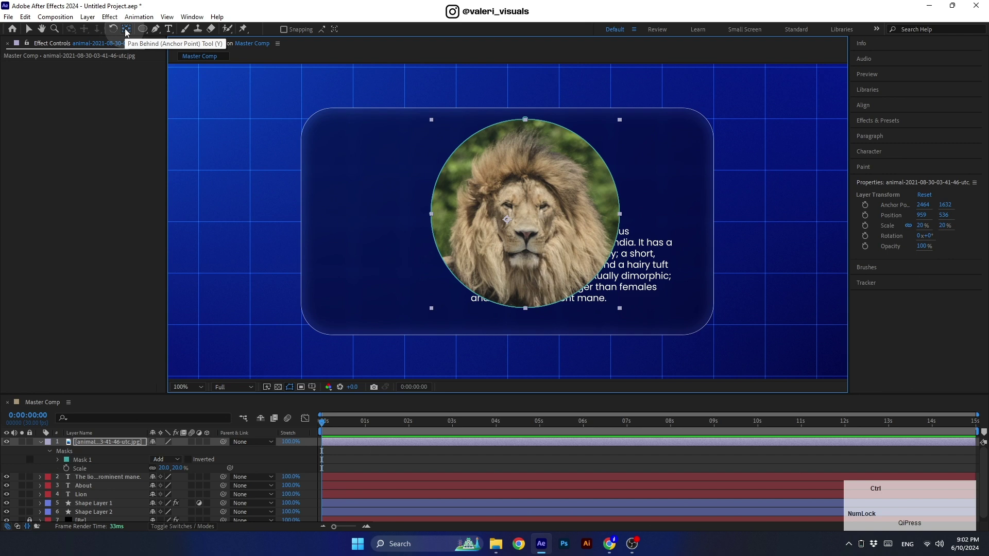
ctrl+double_click(126, 32)
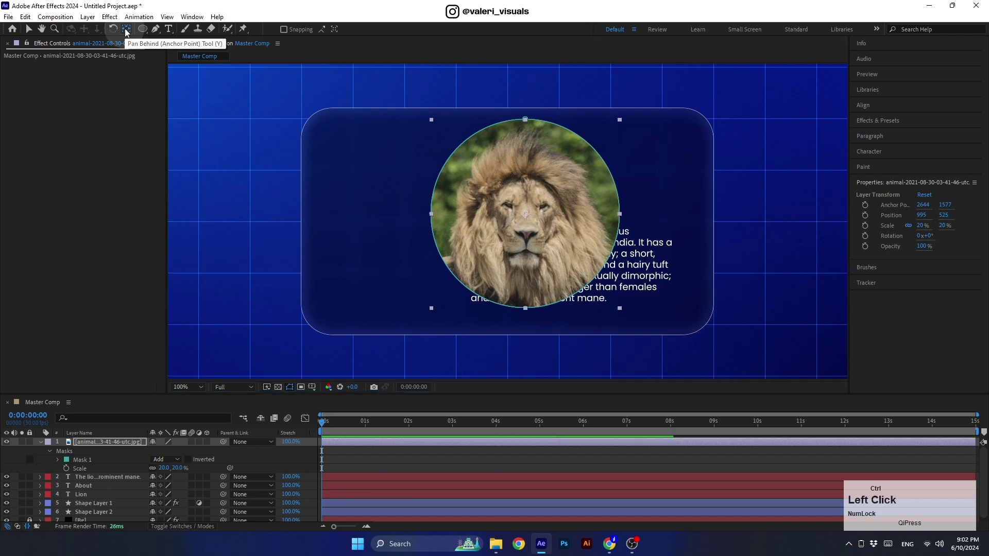
key(ctrl+z)
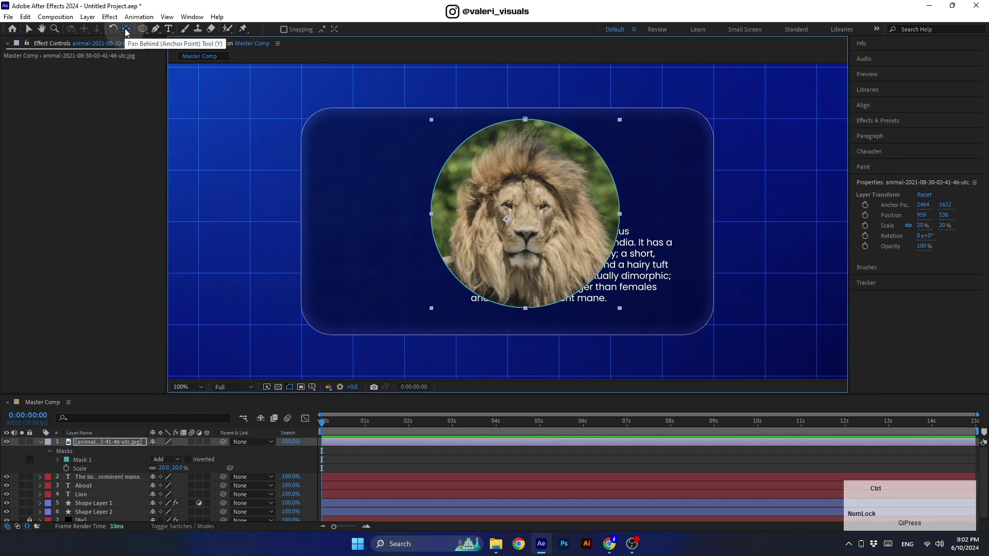
ctrl+double_click(125, 32)
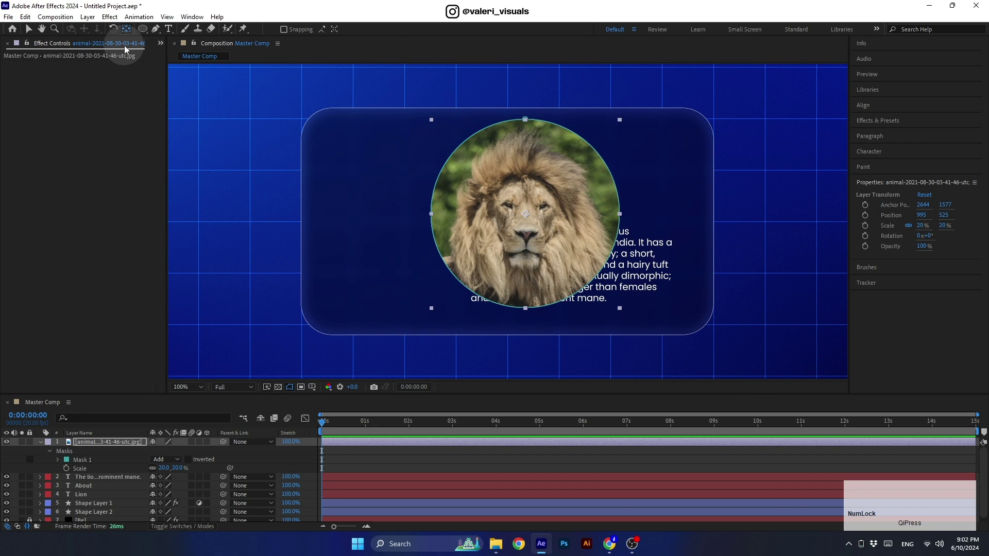
Scale the lion photo to 15% and move it left, then shift the three text layers right
click(94, 442)
key(s)
key(s)
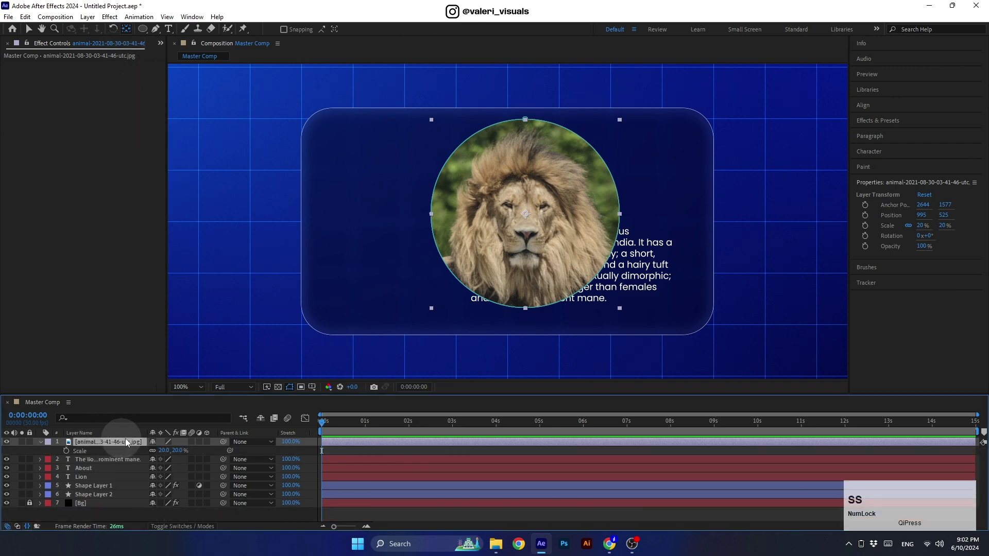
click(163, 451)
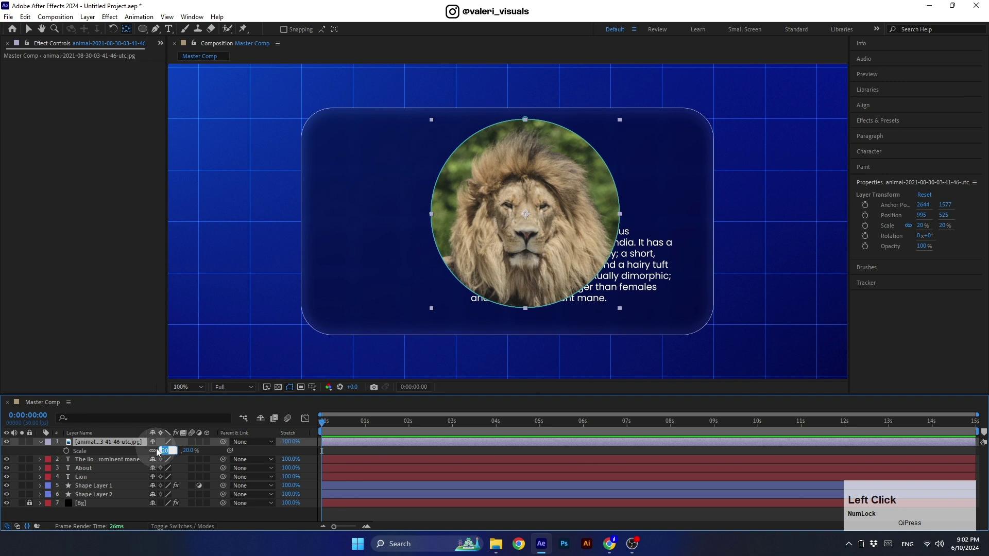
key(Down)
key(Down)
key(Down)
key(Down)
key(Down)
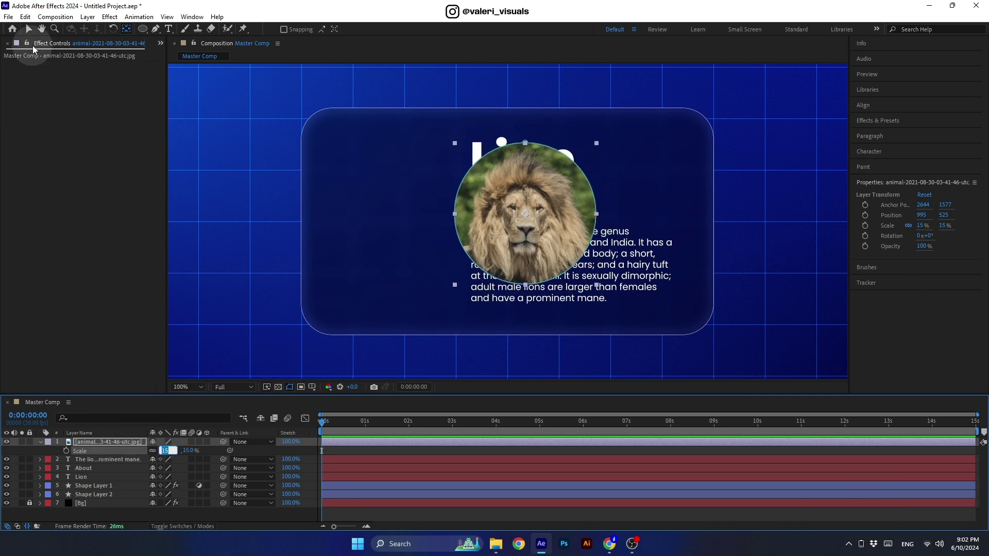
drag(520, 240, 398, 232)
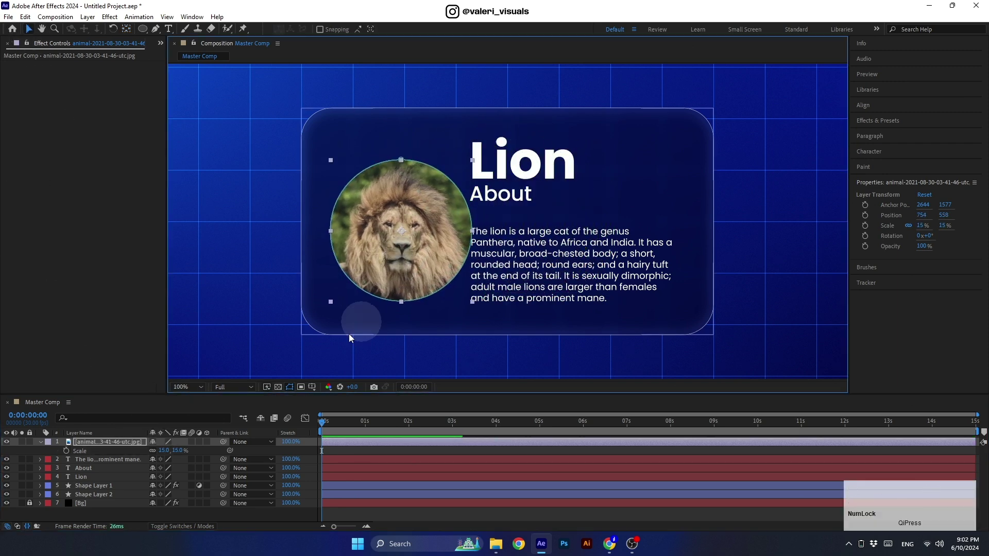
click(495, 289)
shift+click(503, 195)
shift+click(497, 172)
drag(497, 172, 509, 172)
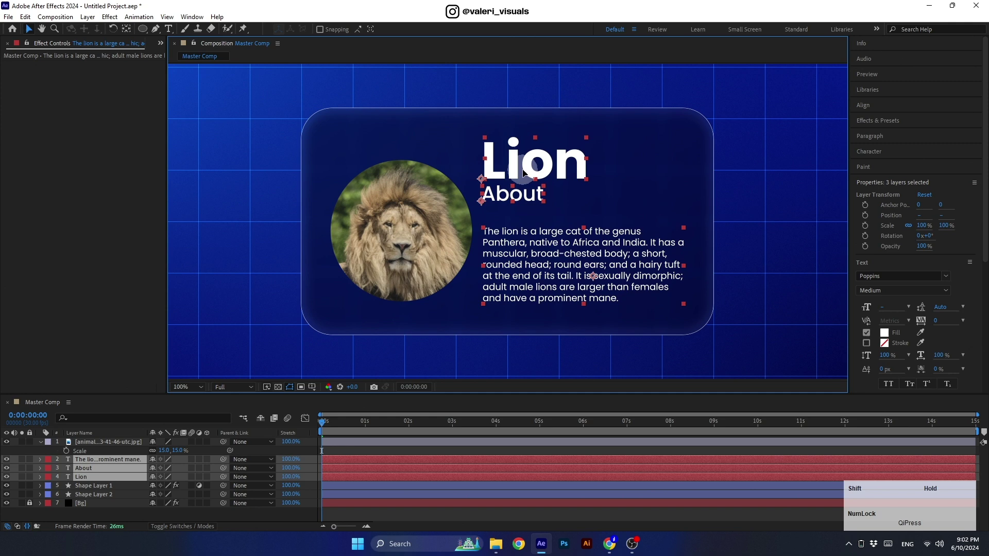
Reduce the lion photo to 13% scale and centre it vertically on the card
click(401, 232)
click(164, 450)
key(Down)
key(Down)
click(863, 105)
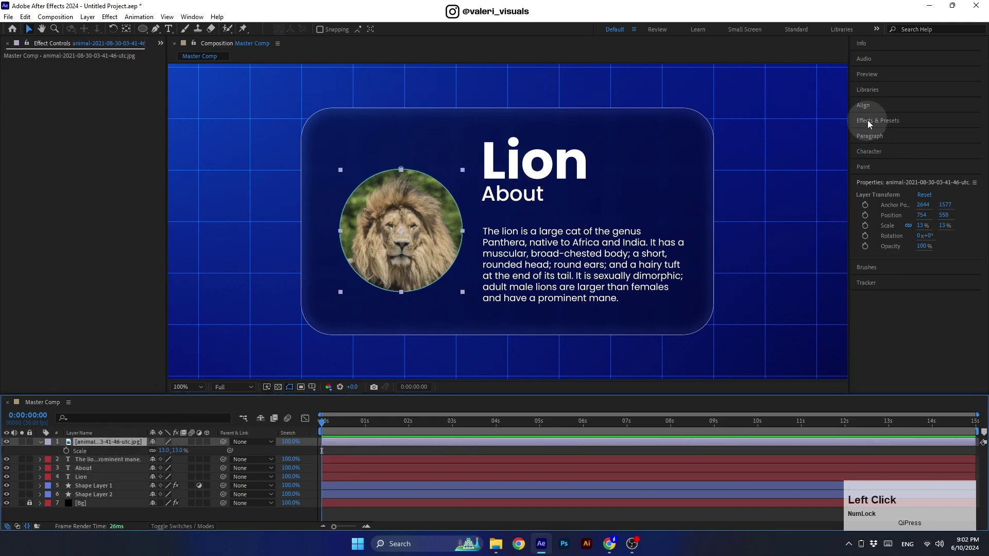
click(930, 131)
Nudge the description paragraph up slightly and select all six card layers
click(535, 278)
drag(536, 278, 536, 276)
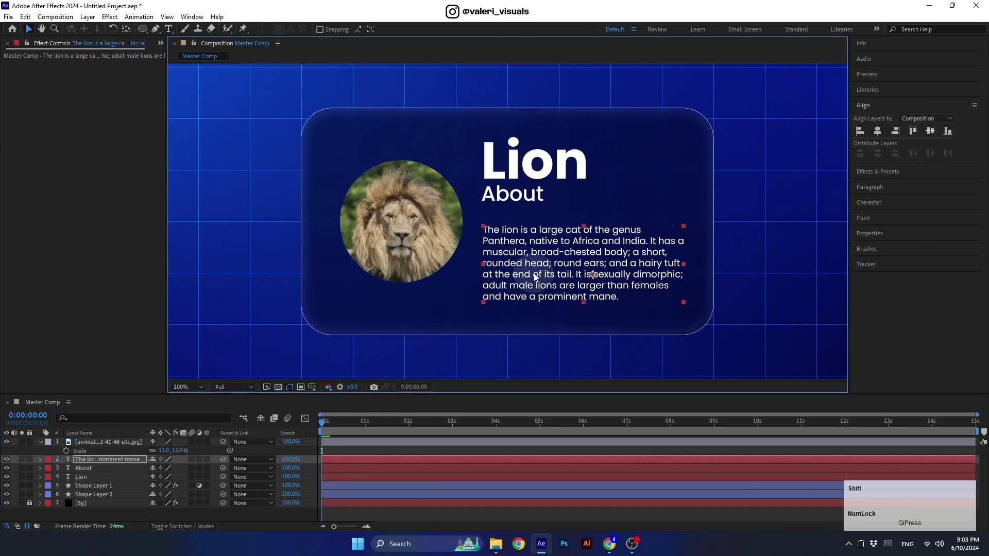
click(495, 196)
shift+click(495, 165)
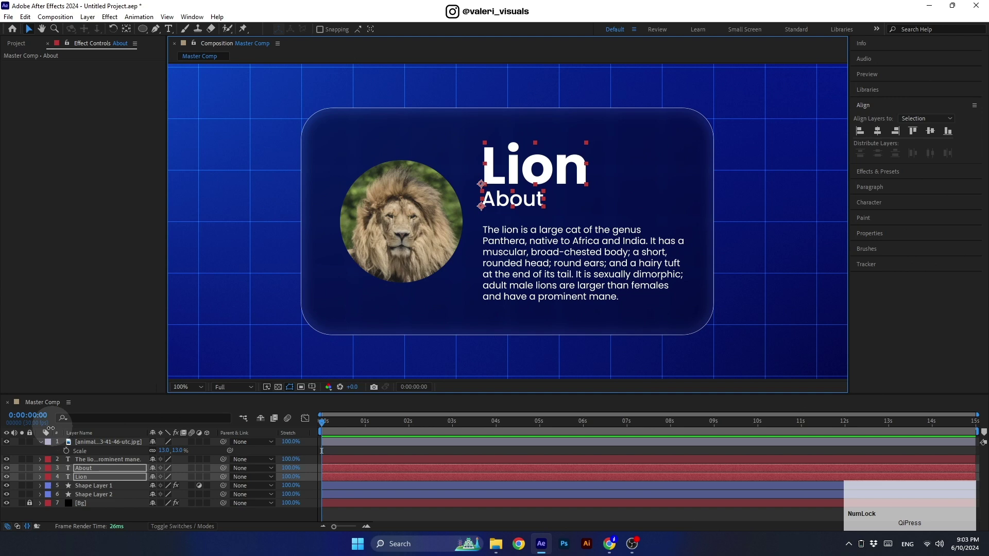
click(138, 426)
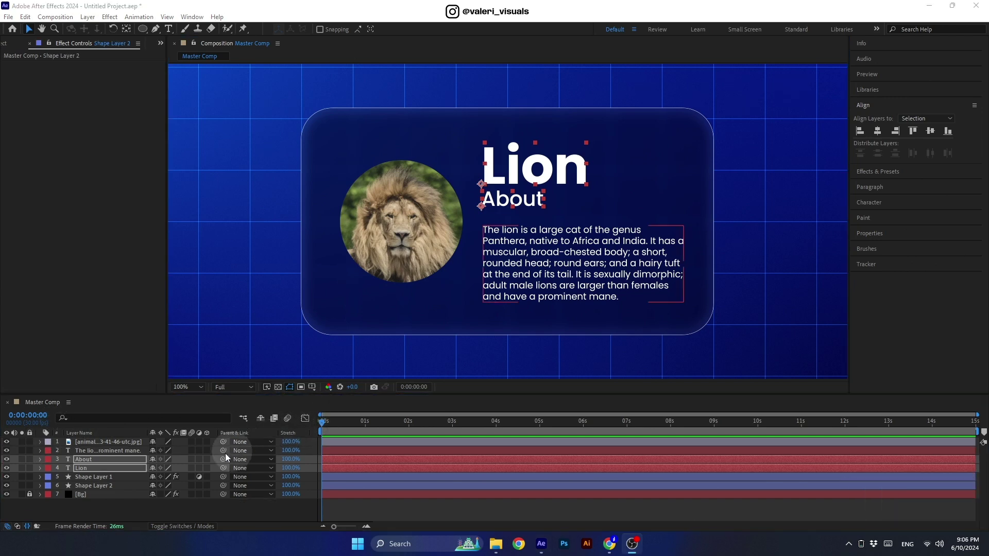
click(118, 441)
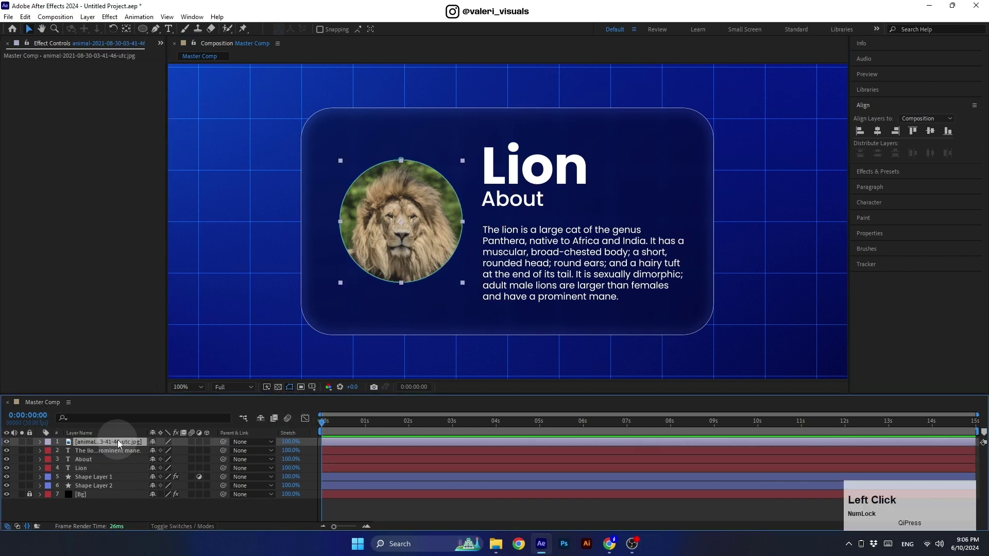
shift+click(97, 486)
Pre-compose the six selected card layers into a new composition named Card 1
right_click(91, 477)
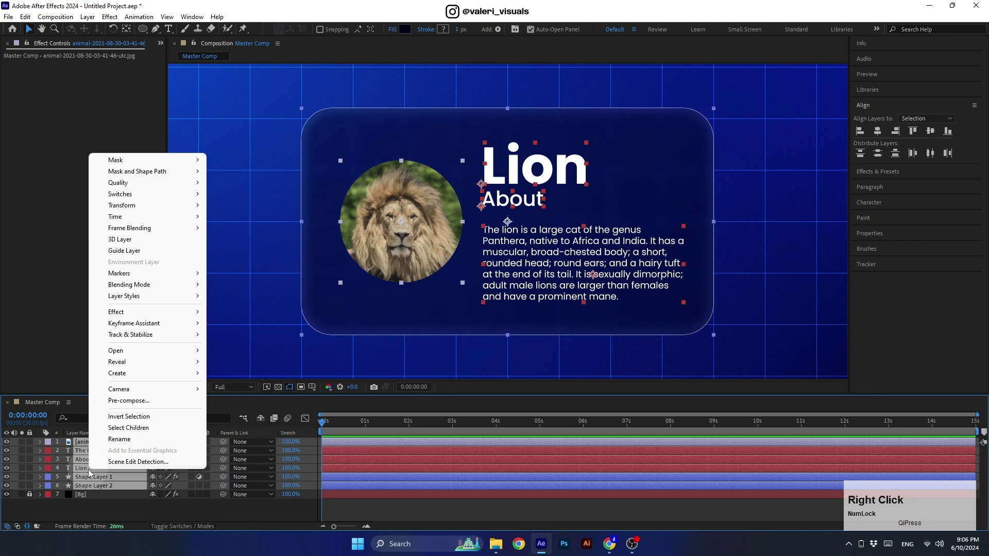
click(109, 401)
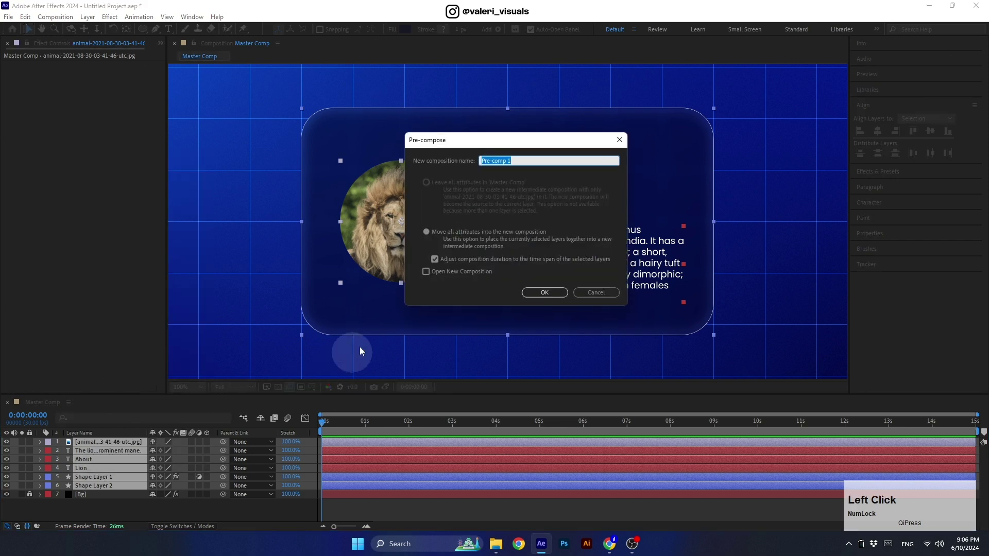
text(Card)
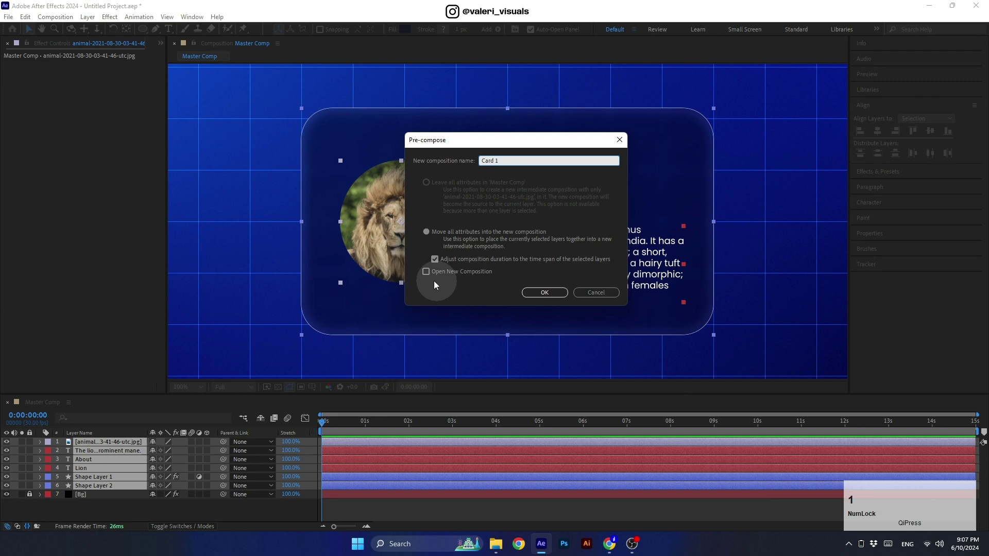
click(544, 292)
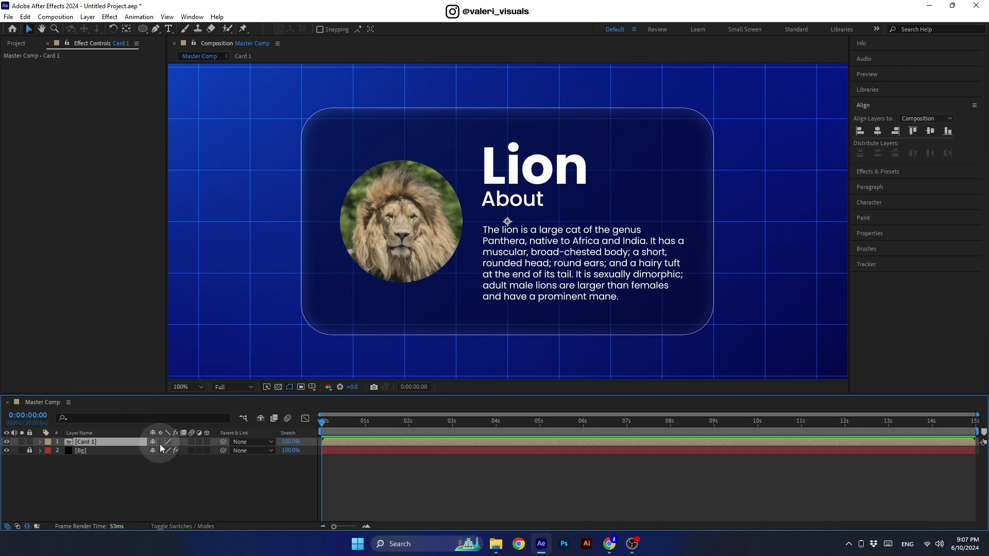
Turn on the Collapse Transformations switch for the Card 1 layer so the frosted card blurs the grid
click(165, 525)
click(165, 525)
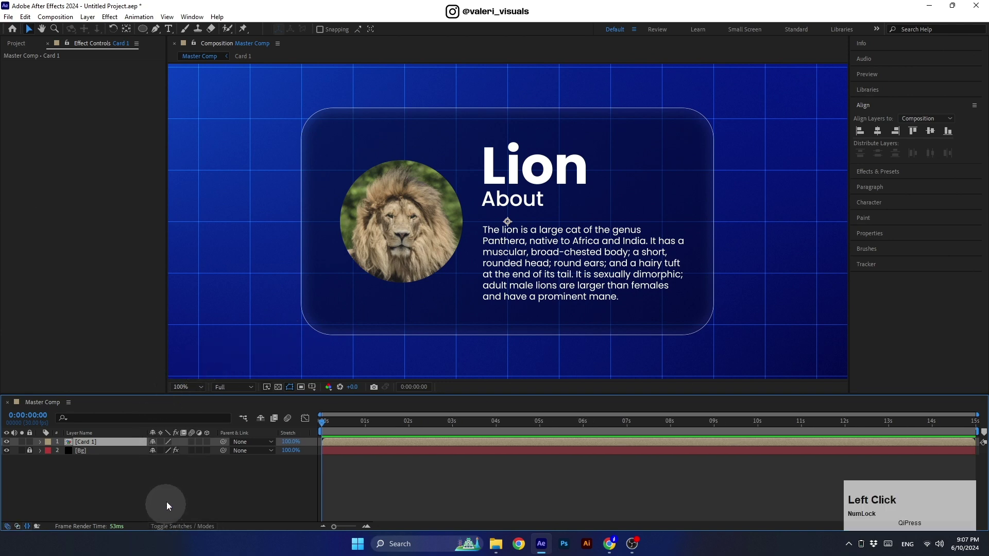
click(159, 443)
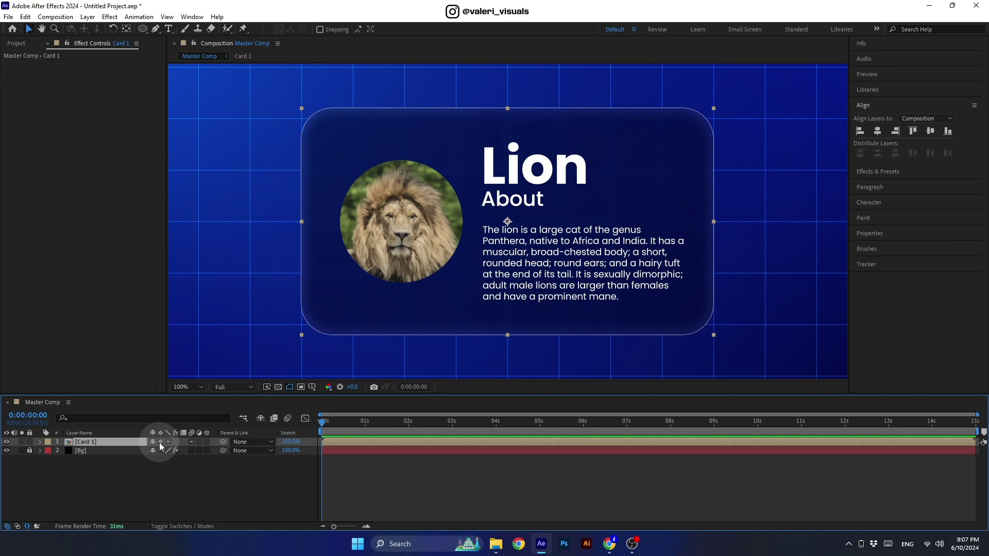
Inside Card 1, set the Composition Settings to 900 px width and 540 px height
double_click(125, 444)
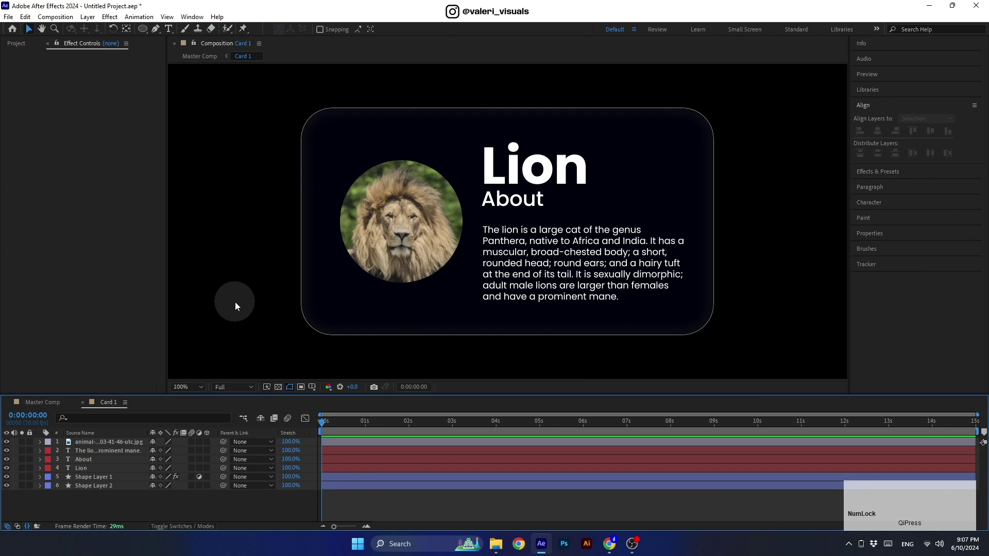
scroll(288, 248, down, 2)
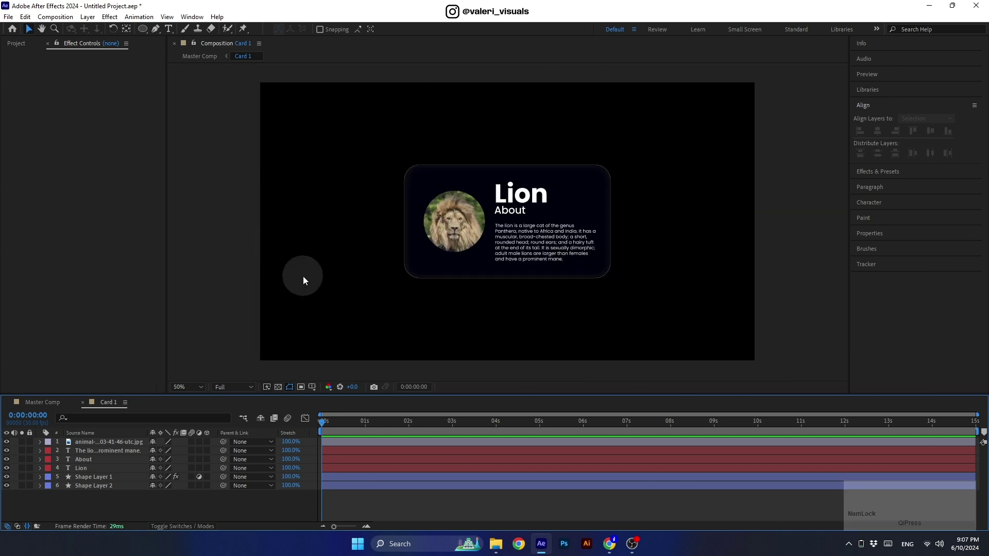
key(ctrl+k)
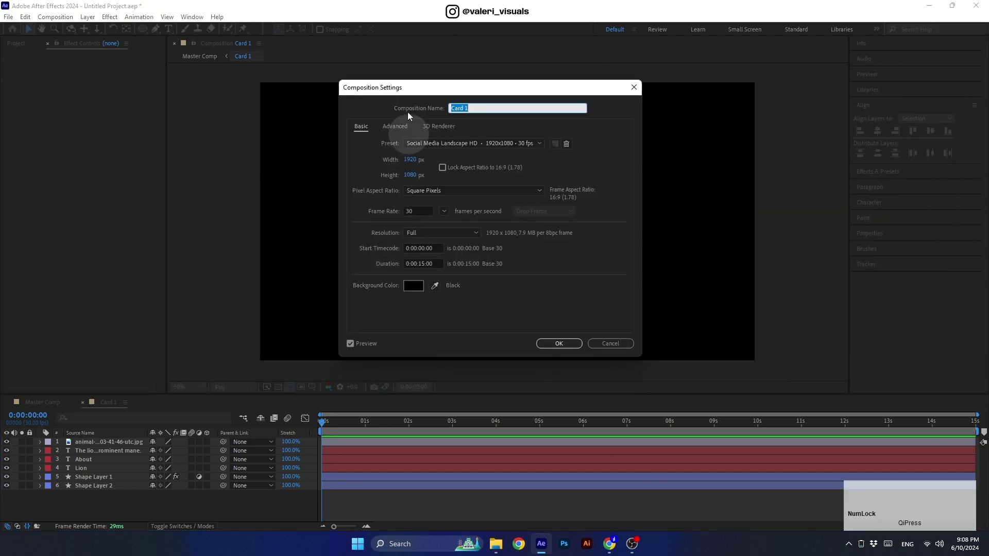
drag(403, 89, 604, 86)
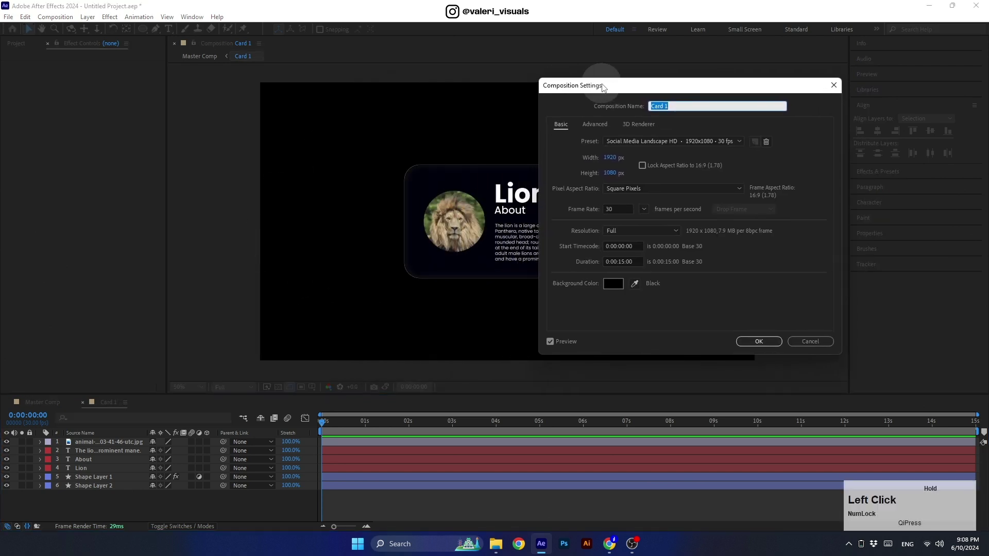
click(610, 162)
text(900)
click(570, 150)
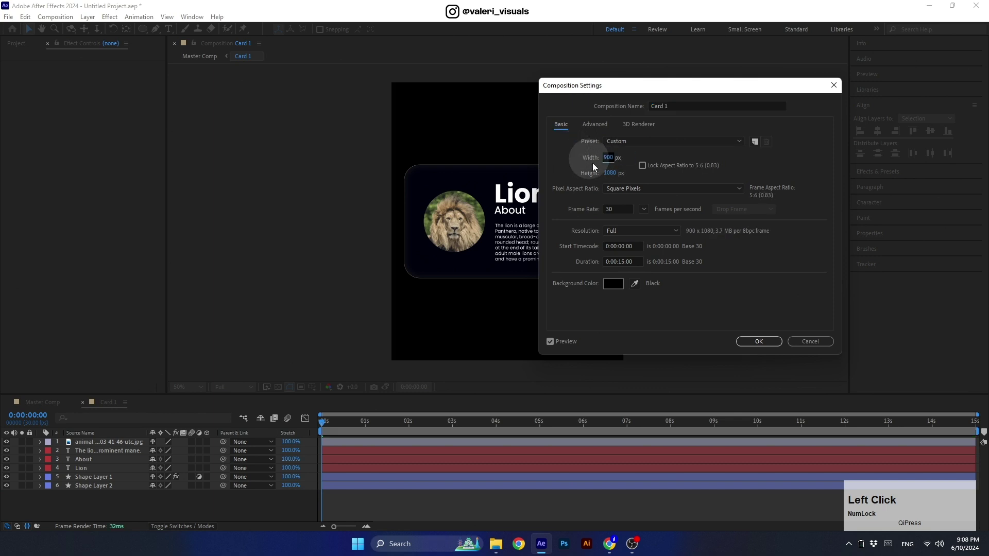
click(607, 171)
text(540)
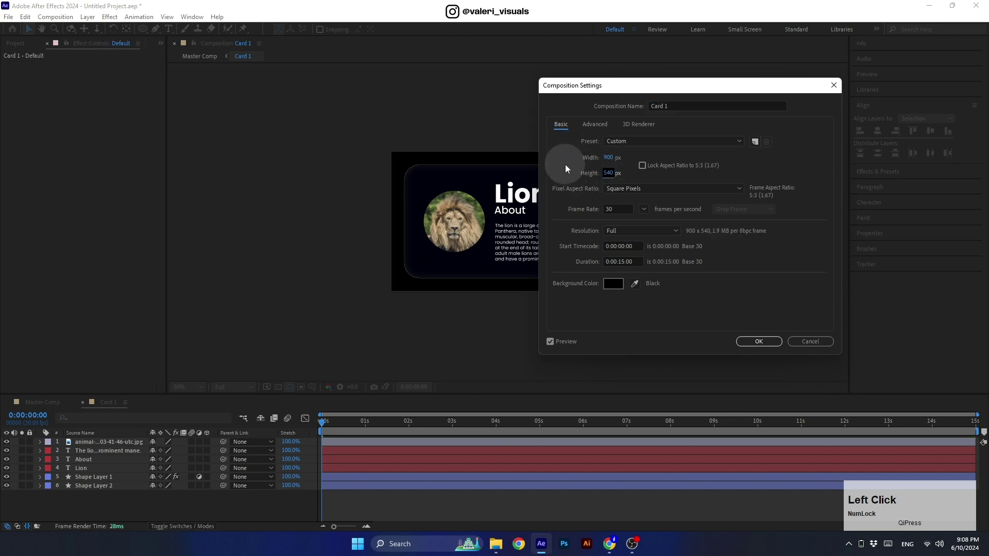
click(746, 341)
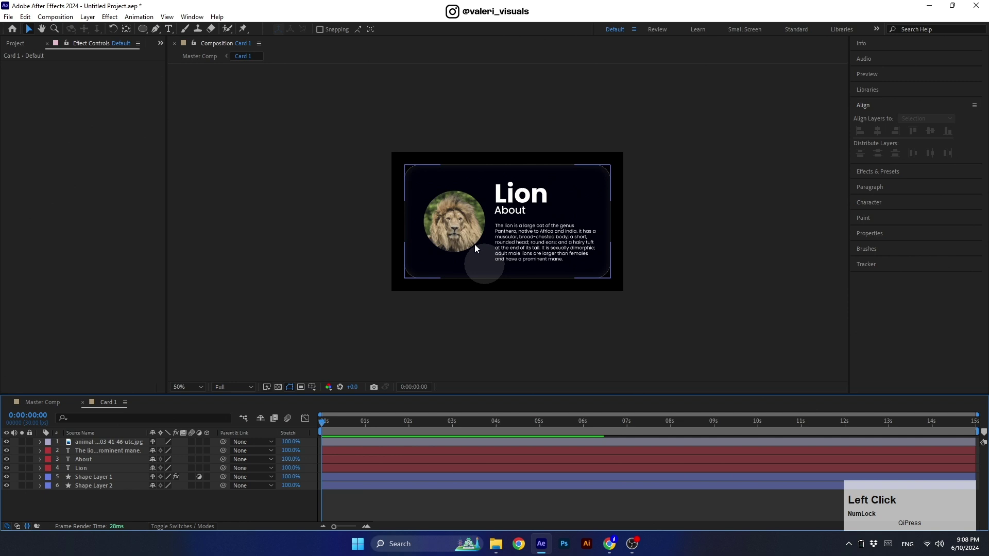
scroll(464, 226, up, 2)
Show rulers and drag guides to the lion photo's left, right and bottom edges
click(312, 386)
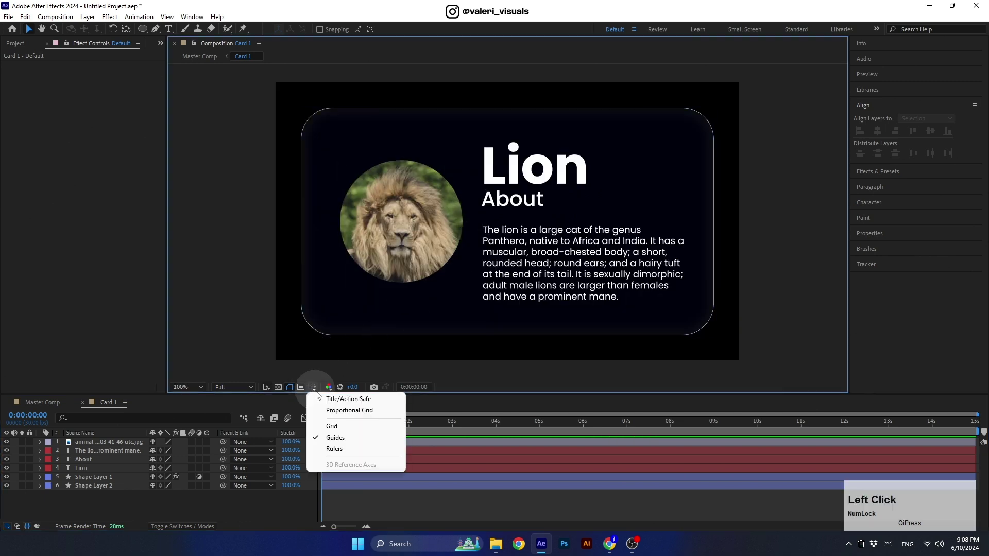
click(327, 451)
drag(176, 283, 343, 291)
drag(177, 221, 467, 316)
drag(371, 69, 374, 164)
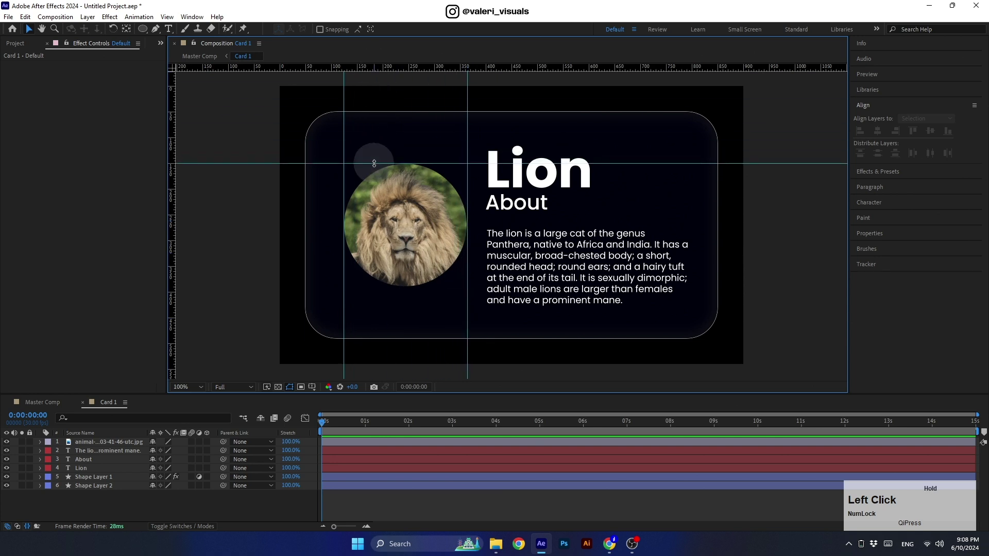
drag(365, 66, 376, 286)
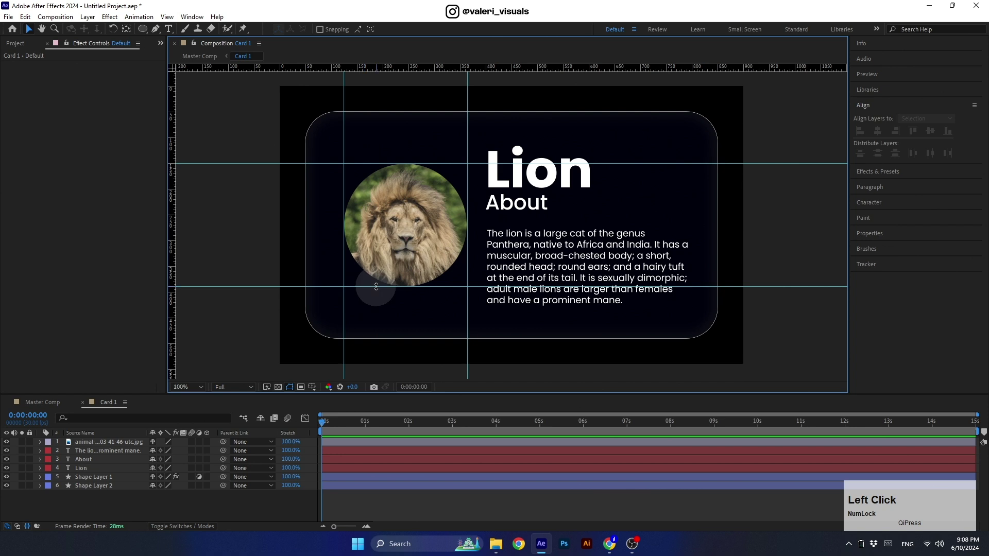
Back in Master Comp, add Camera 1 as a 35mm one-node camera with depth of field
click(36, 402)
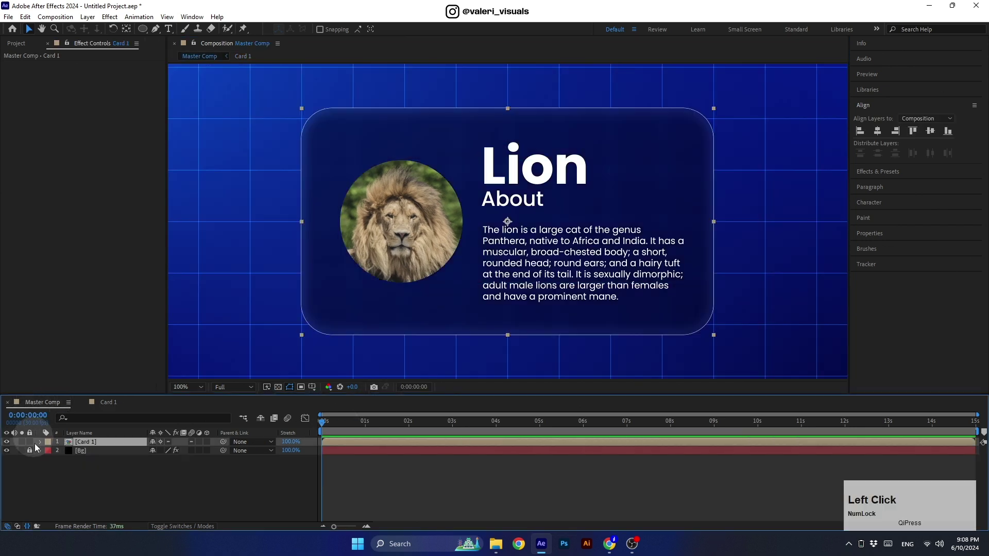
right_click(102, 486)
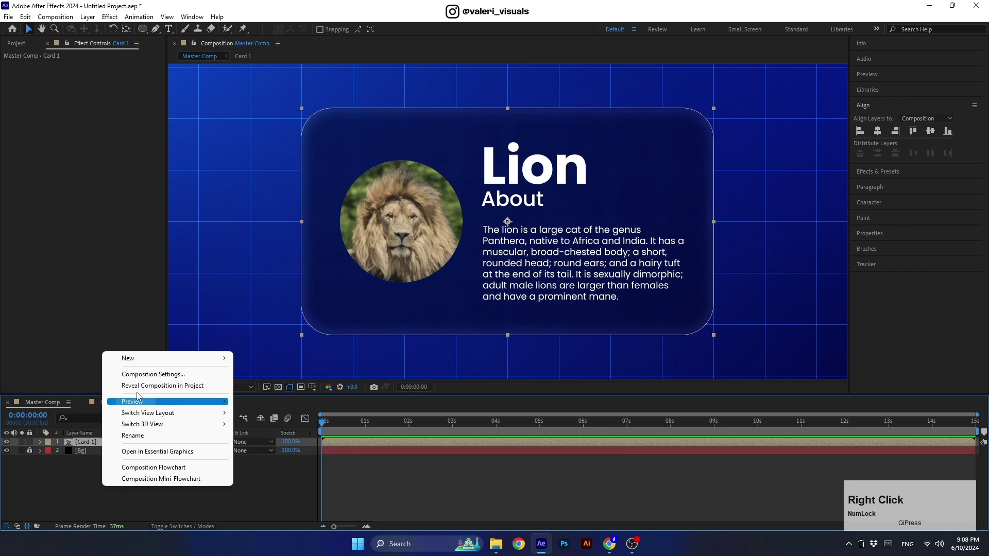
mouse_move(137, 358)
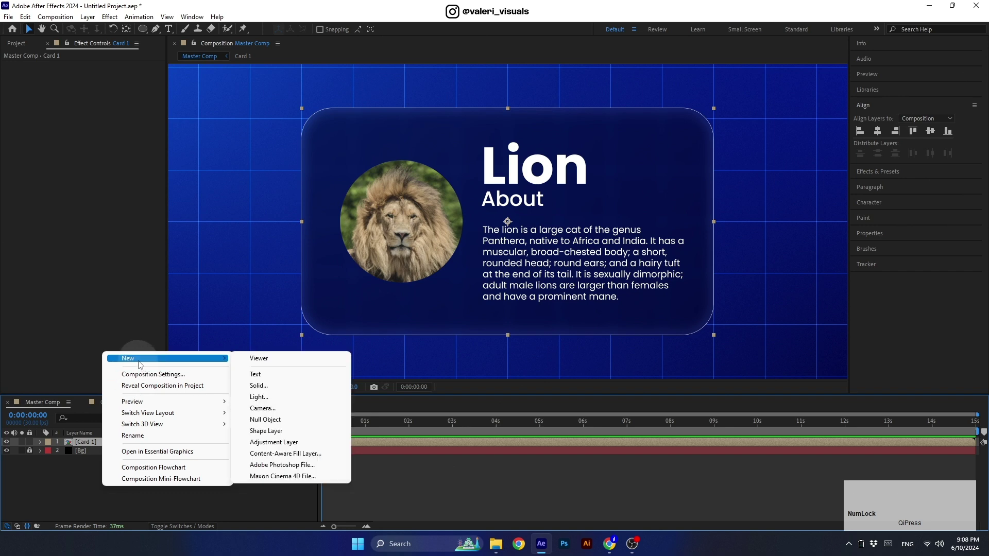
click(261, 409)
click(415, 129)
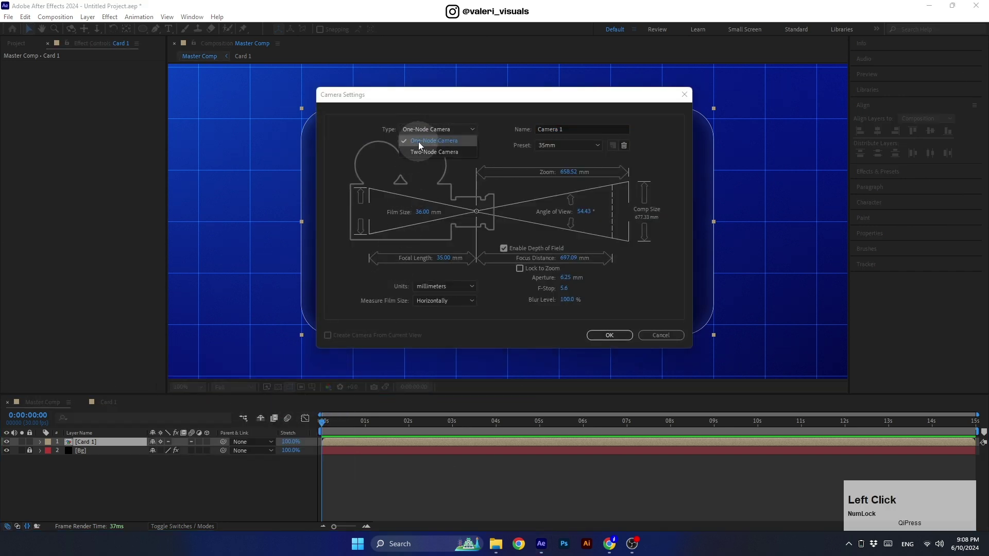
click(419, 142)
click(592, 146)
click(590, 216)
click(610, 336)
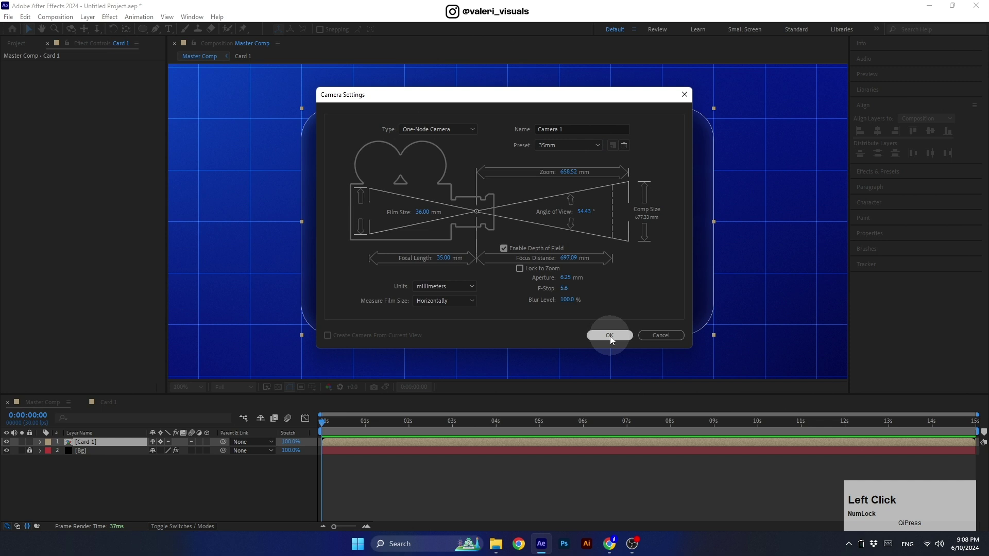
click(419, 461)
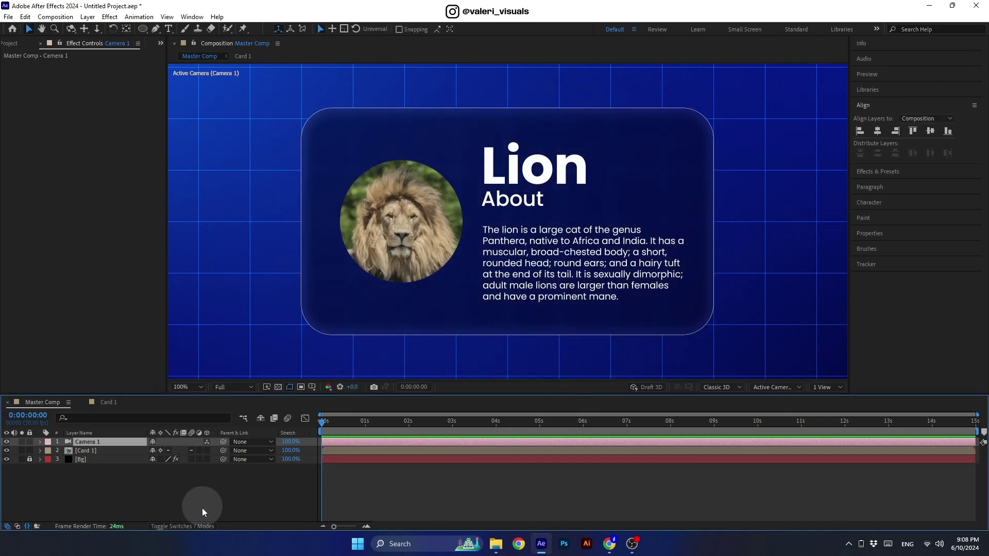
Make Card 1 a 3D layer and move Camera 1's Z position to -1829.7
click(200, 526)
click(207, 450)
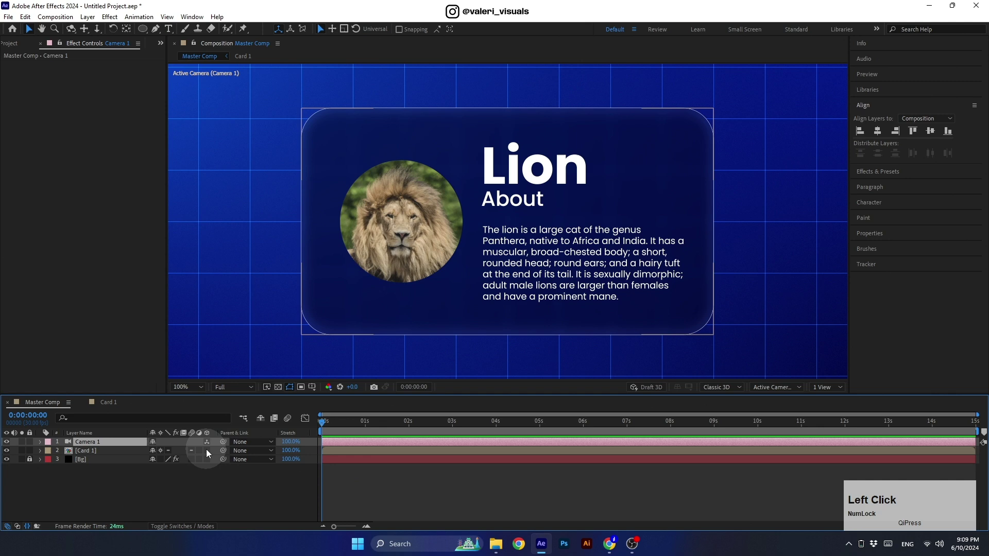
click(112, 451)
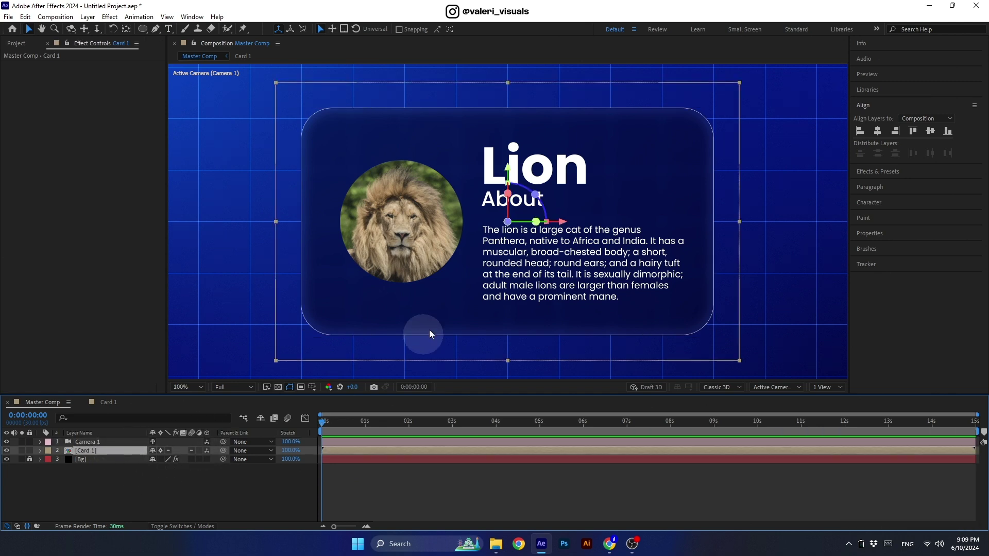
key(comma)
key(comma)
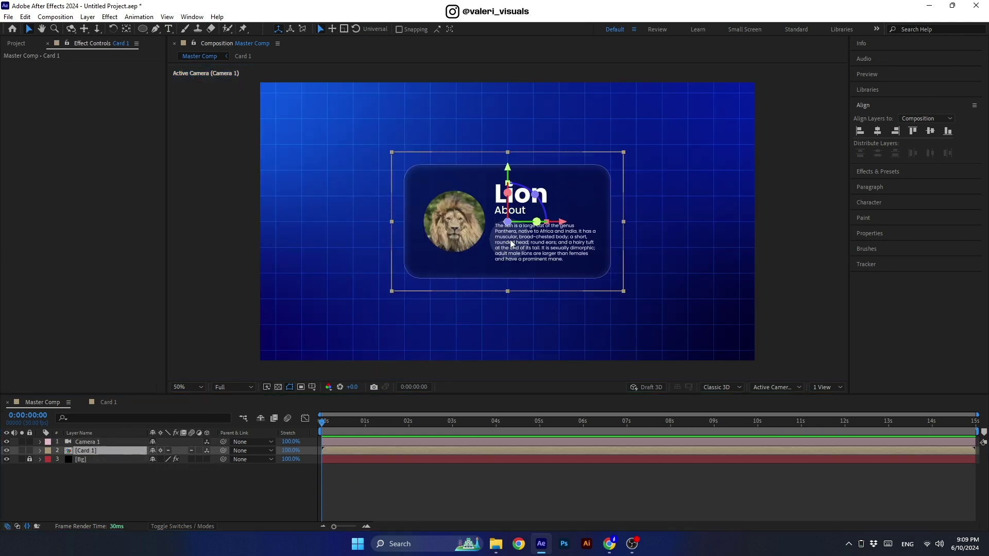
click(104, 441)
key(p)
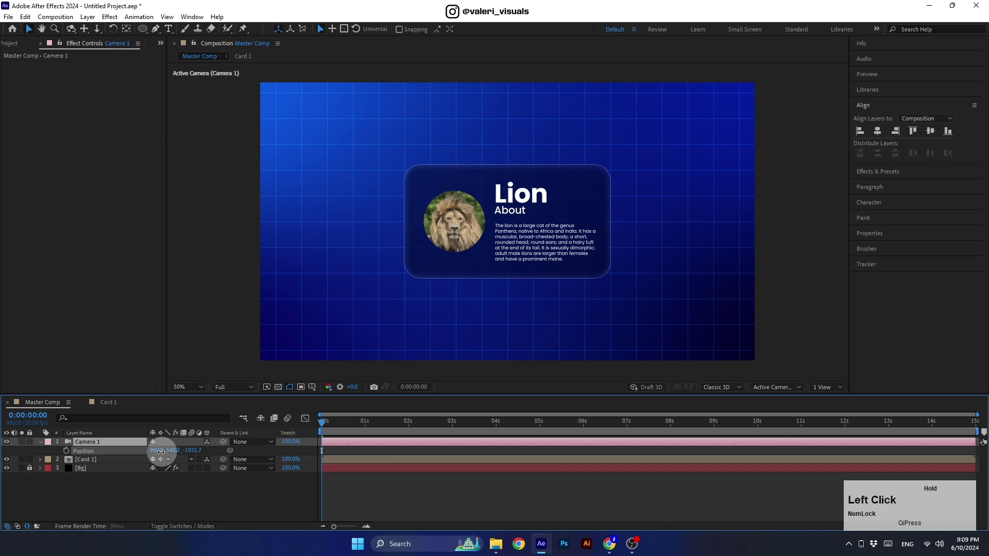
drag(161, 451, 220, 451)
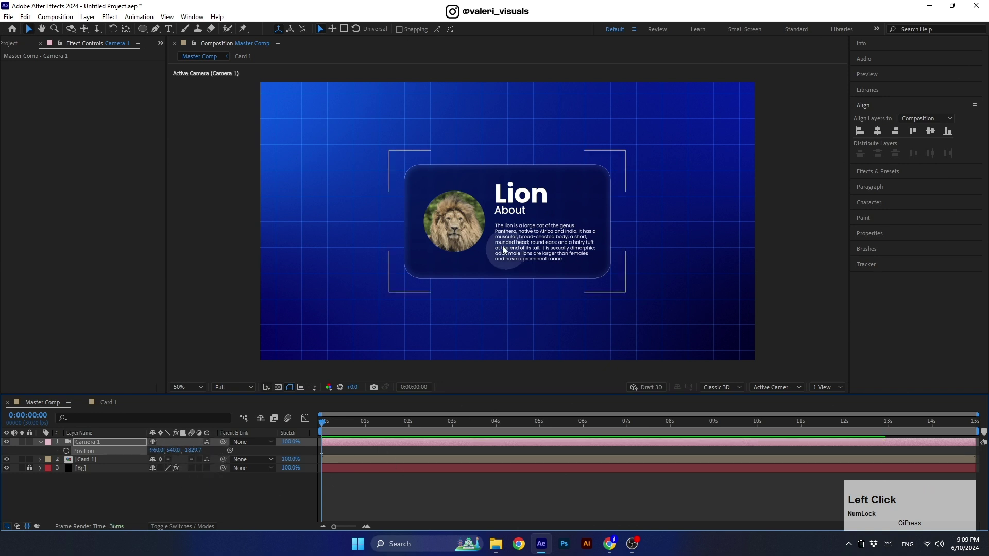
Reset Card 1's Y Rotation to 0 so the card faces front
click(140, 460)
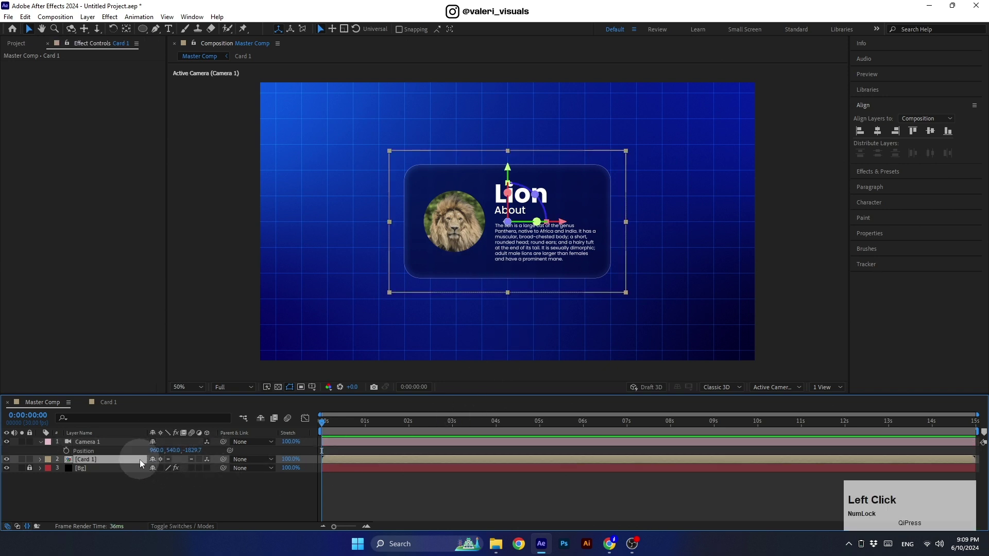
key(r)
drag(165, 486, 144, 487)
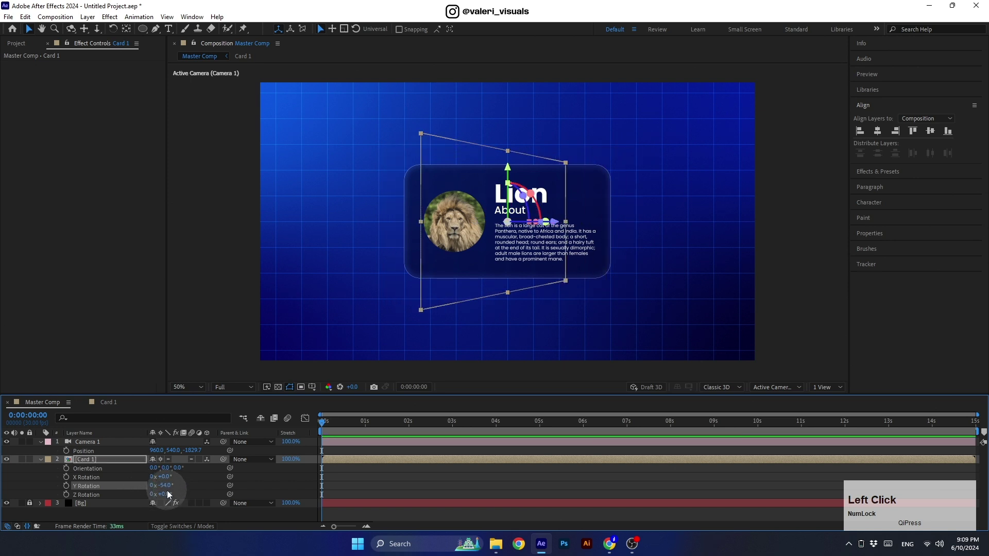
click(165, 486)
text(0)
key(Return)
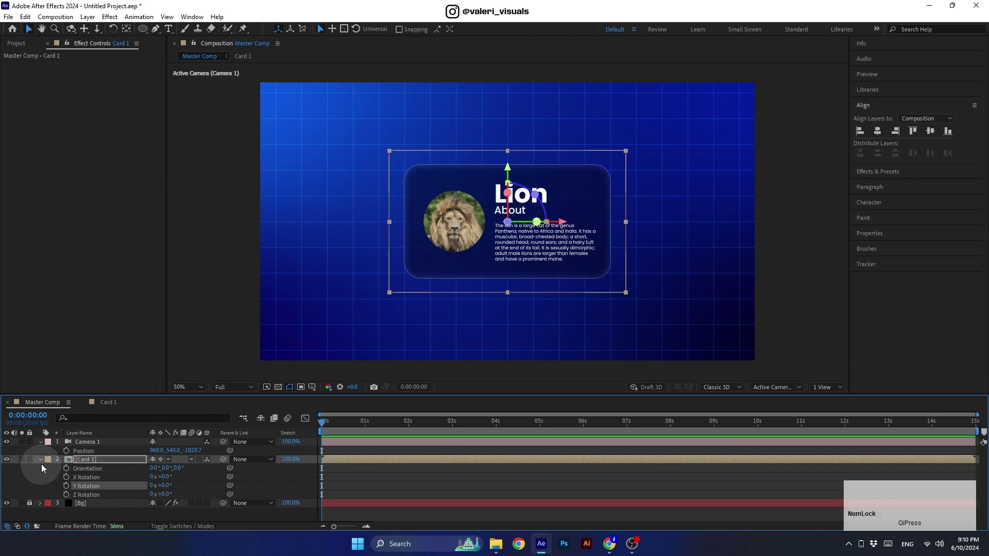
Inside Card 1, switch on 3D for the lion photo and text layers, then return to Master Comp
double_click(94, 459)
click(89, 502)
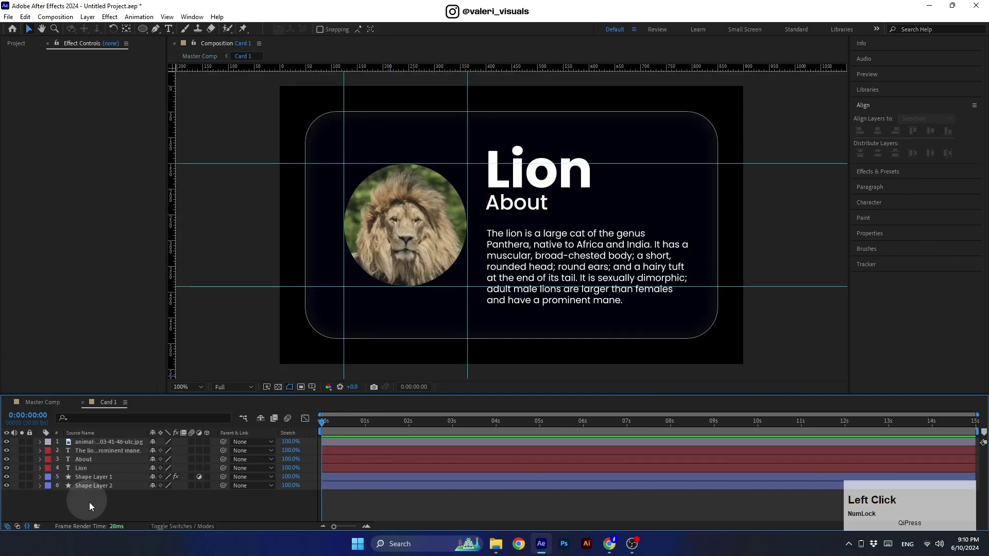
click(198, 523)
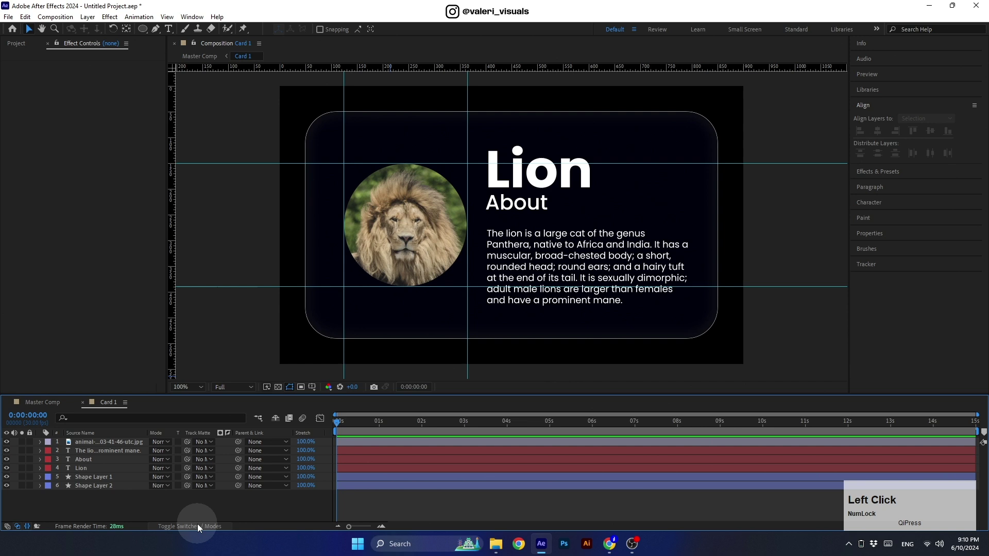
click(196, 524)
click(206, 441)
drag(208, 441, 209, 484)
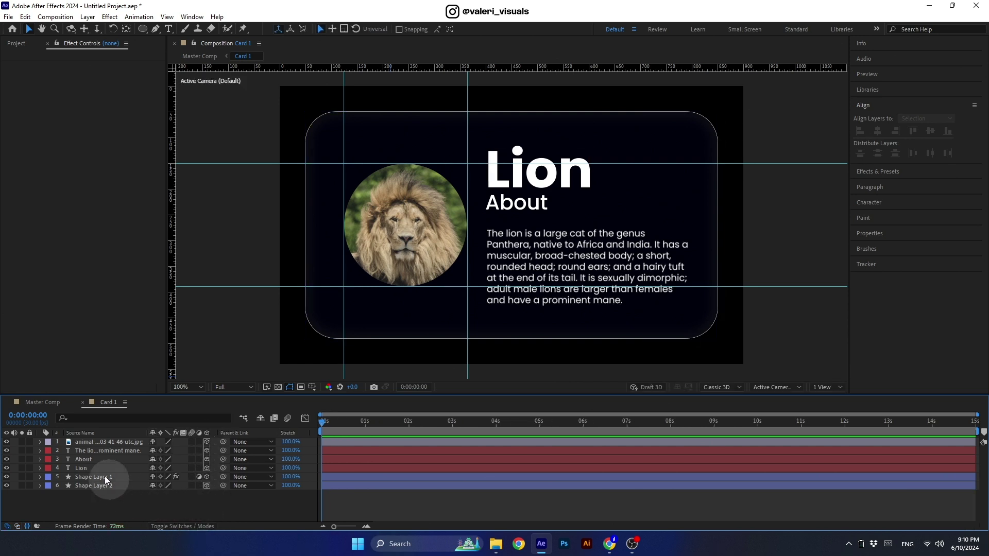
click(48, 405)
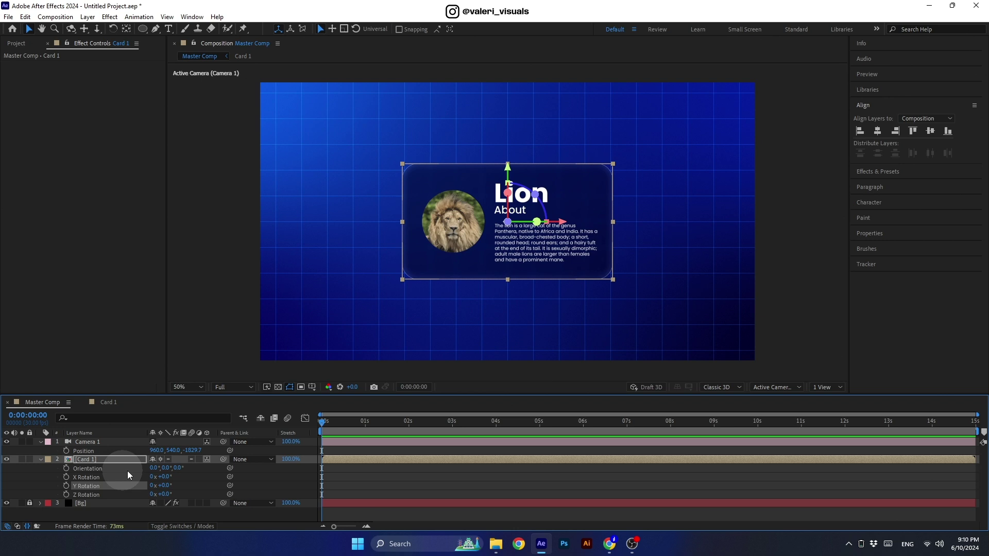
Scrub Camera 1's Z position in and out, then select the Z value for direct entry
drag(192, 453, 500, 463)
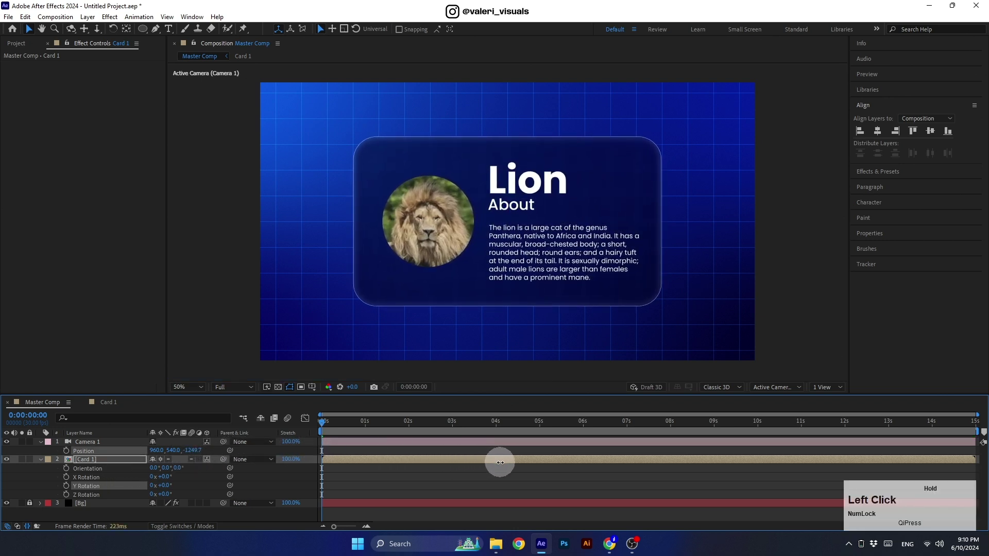
drag(500, 462, 389, 470)
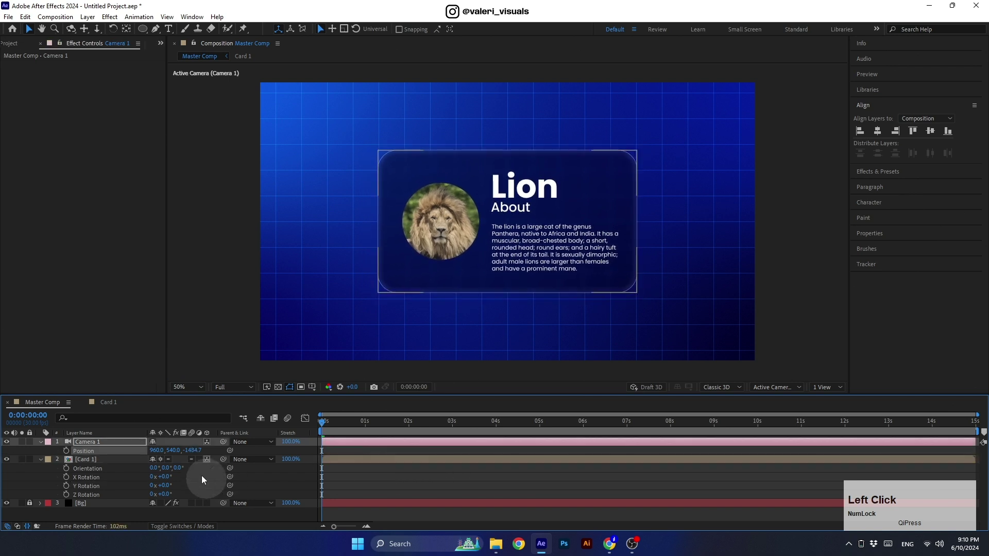
click(192, 451)
Enter -1500 as Camera 1's Z position and select the Card 1 layer
text(-1500)
key(Return)
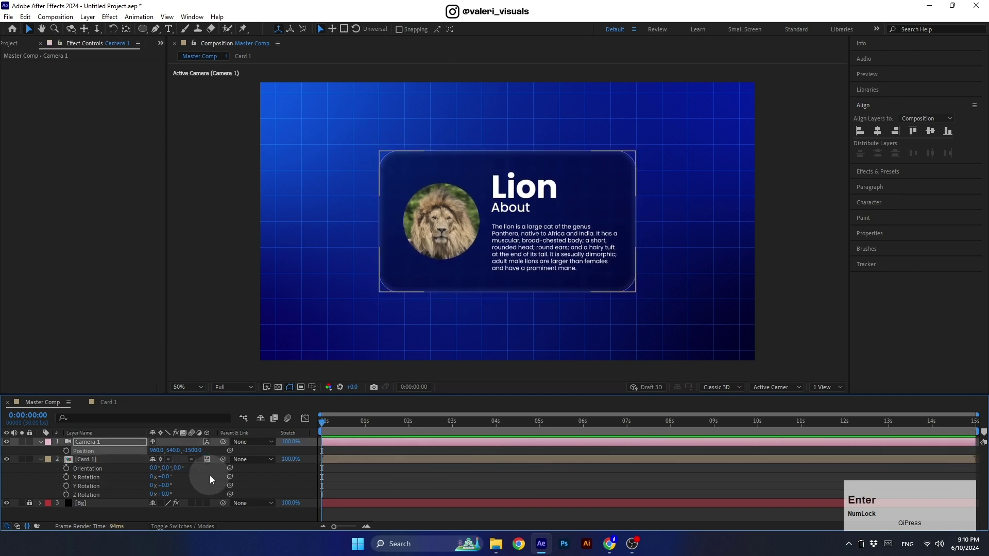
click(88, 462)
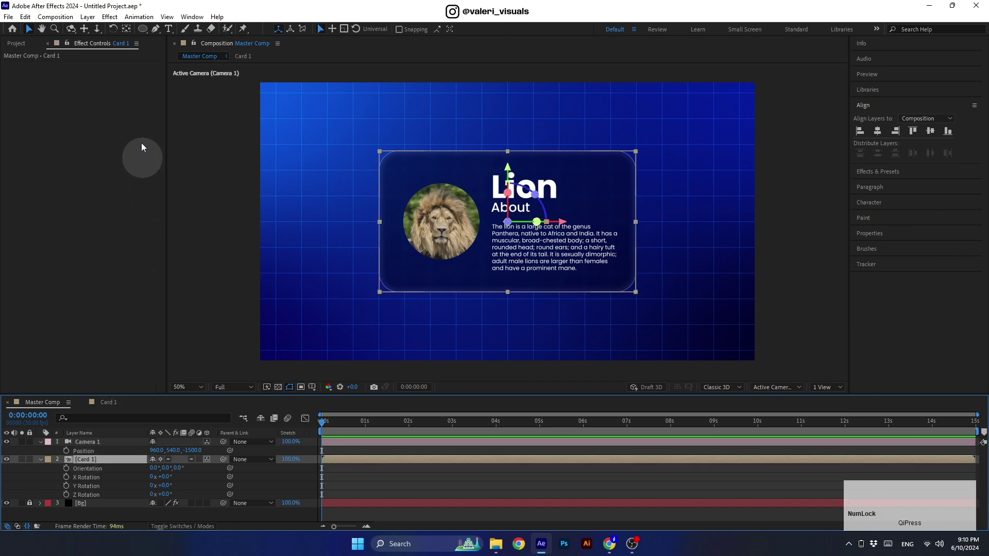
Move Card 1's anchor point right of the card with Pan Behind and test the swing
click(126, 32)
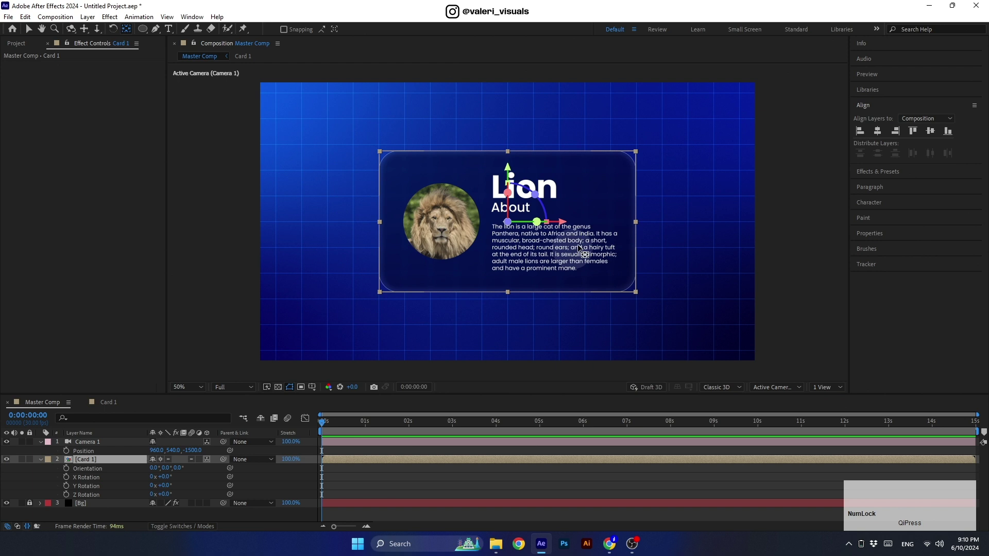
drag(562, 223, 768, 253)
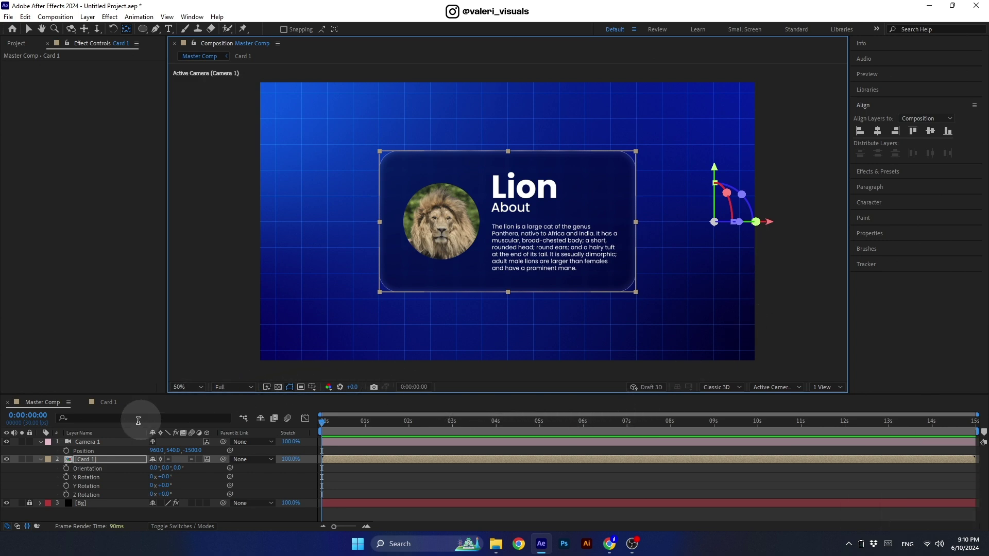
mouse_move(163, 485)
mouse_down()
mouse_move(185, 482)
mouse_move(106, 495)
mouse_move(174, 494)
mouse_up()
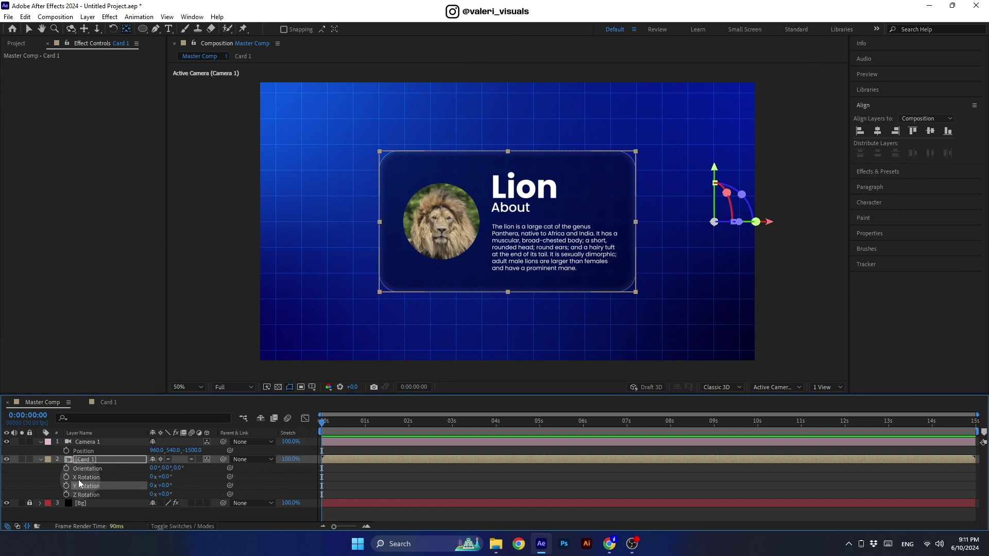
Keyframe Card 1's Y Rotation from 0° at 0s to -180° at 2 seconds
click(65, 486)
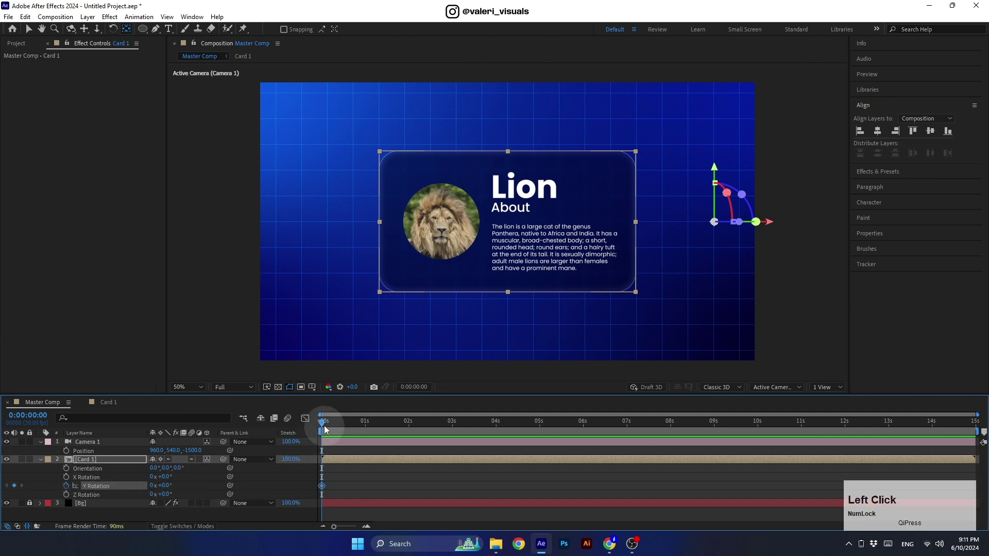
drag(408, 436, 411, 438)
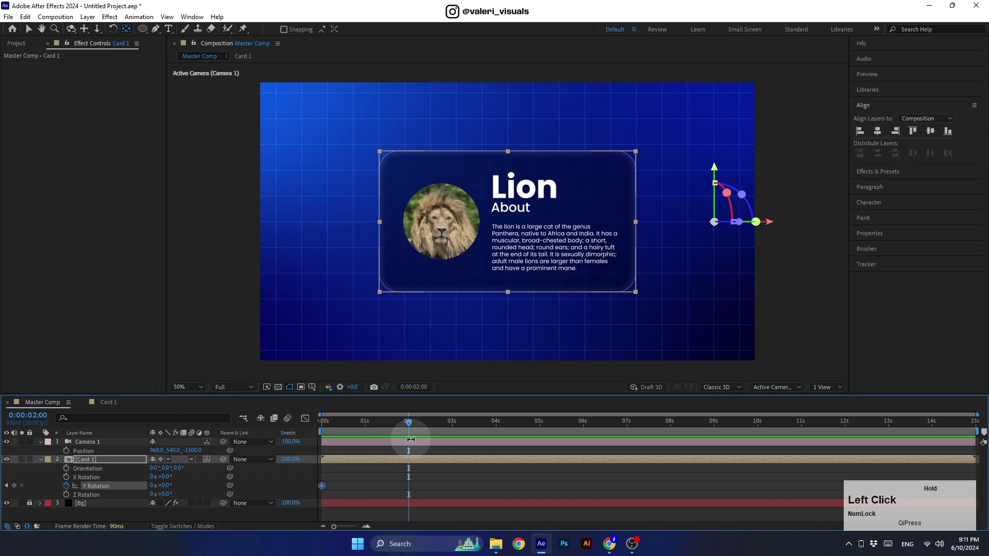
drag(169, 486, 122, 492)
click(168, 485)
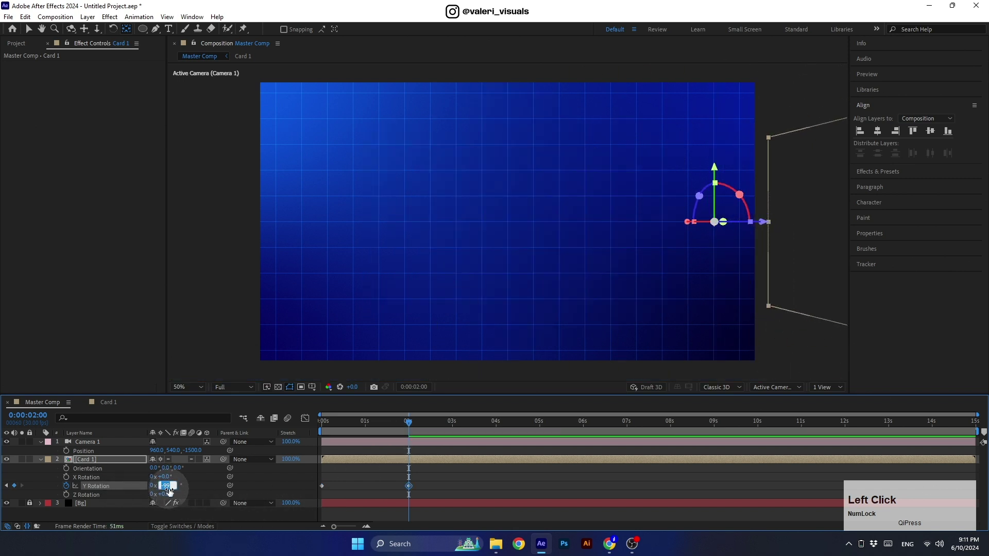
text(-180)
key(Return)
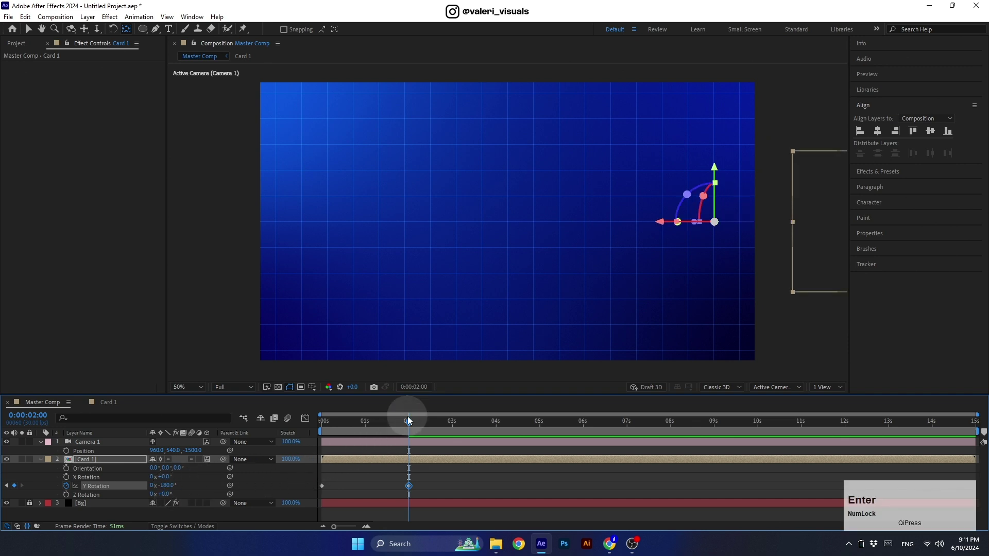
Scrub the timeline to preview the card swinging out of view
drag(409, 421, 290, 446)
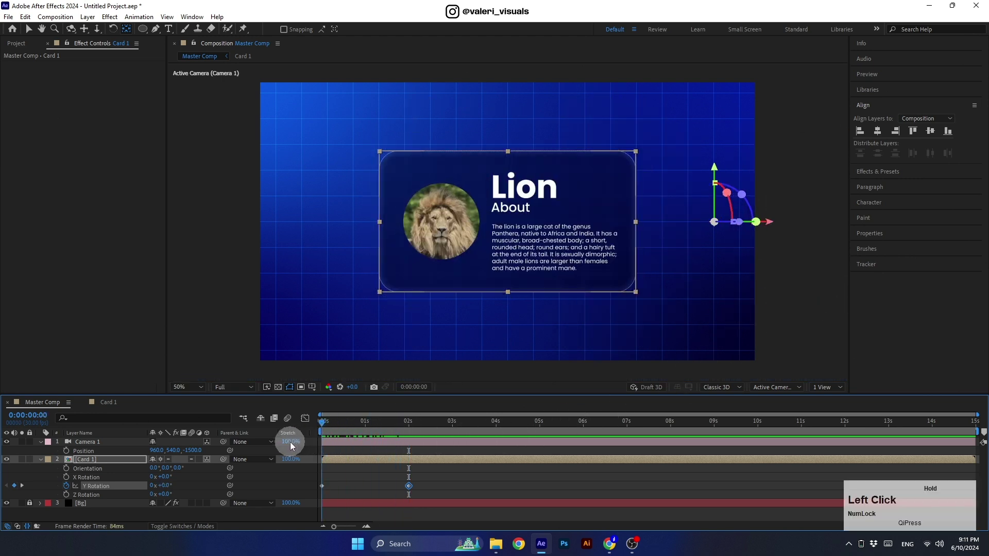
drag(768, 222, 762, 221)
click(337, 423)
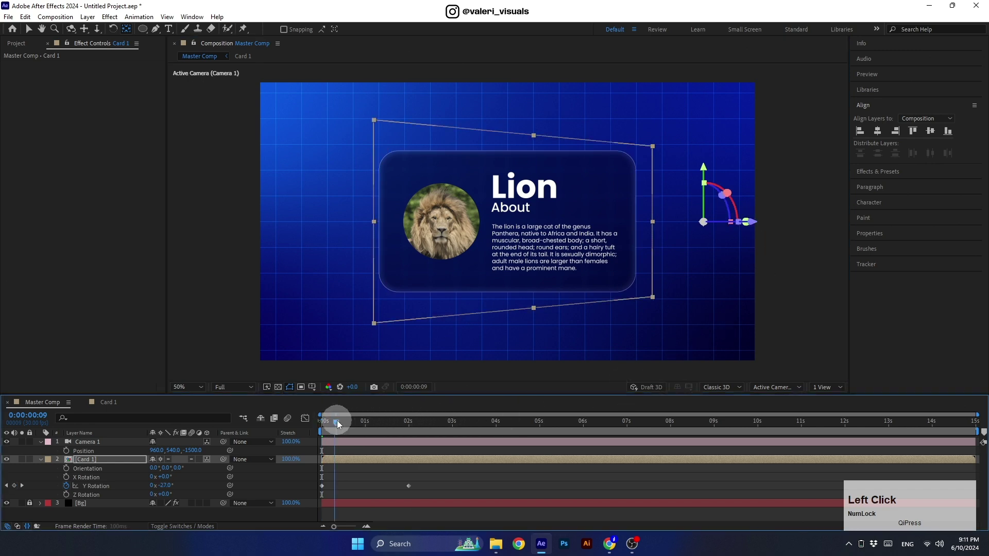
drag(338, 422, 308, 444)
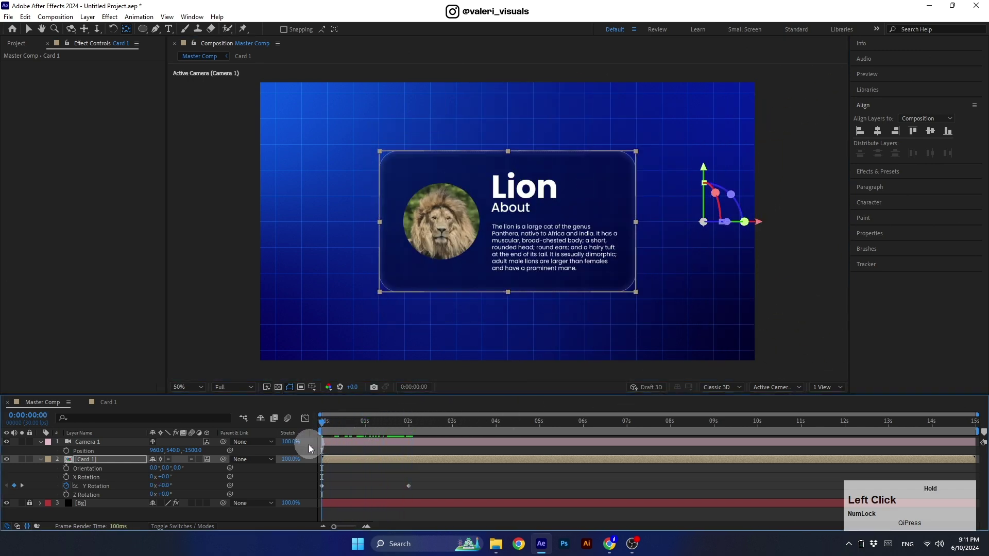
Apply Easy Ease to Card 1's Y Rotation keyframes
drag(418, 477, 315, 487)
right_click(322, 486)
mouse_move(412, 478)
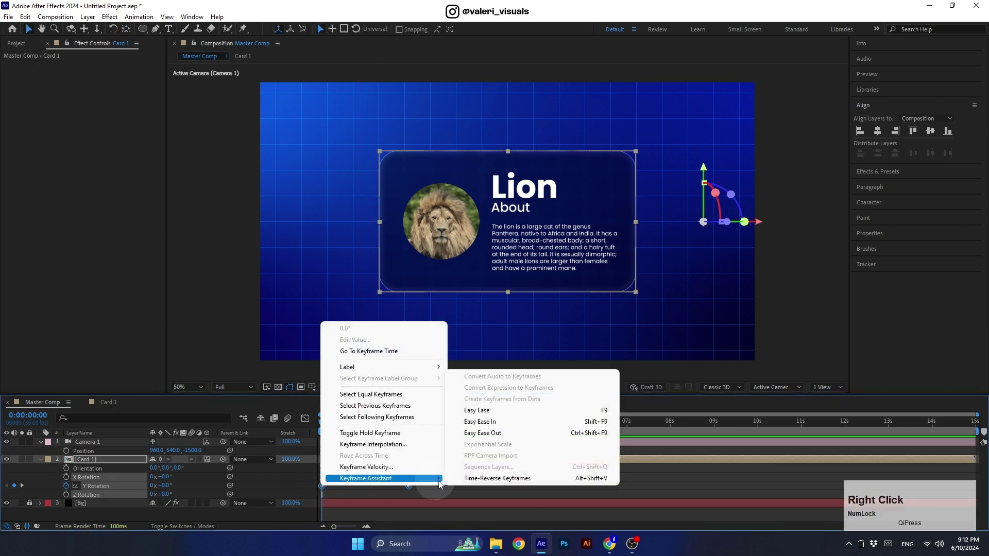
click(473, 411)
Adjust the keyframe influence in the speed graph to about 92%, preview, and return to the layer timeline
click(304, 418)
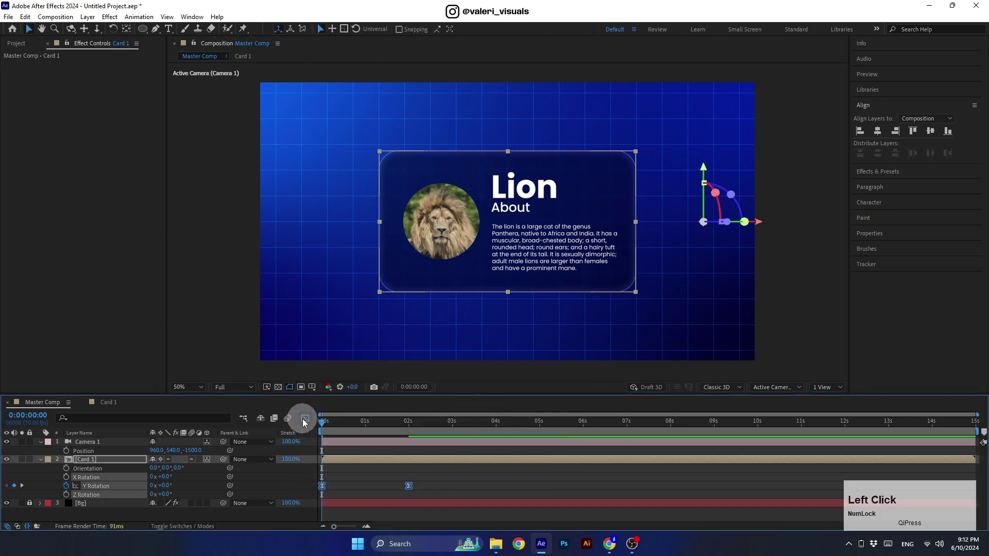
right_click(345, 451)
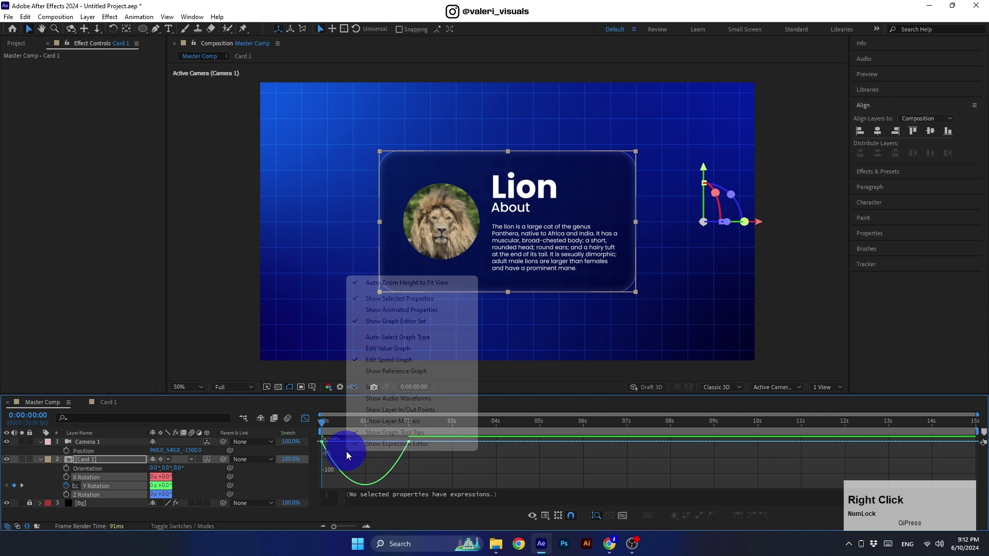
click(366, 361)
drag(346, 452, 389, 444)
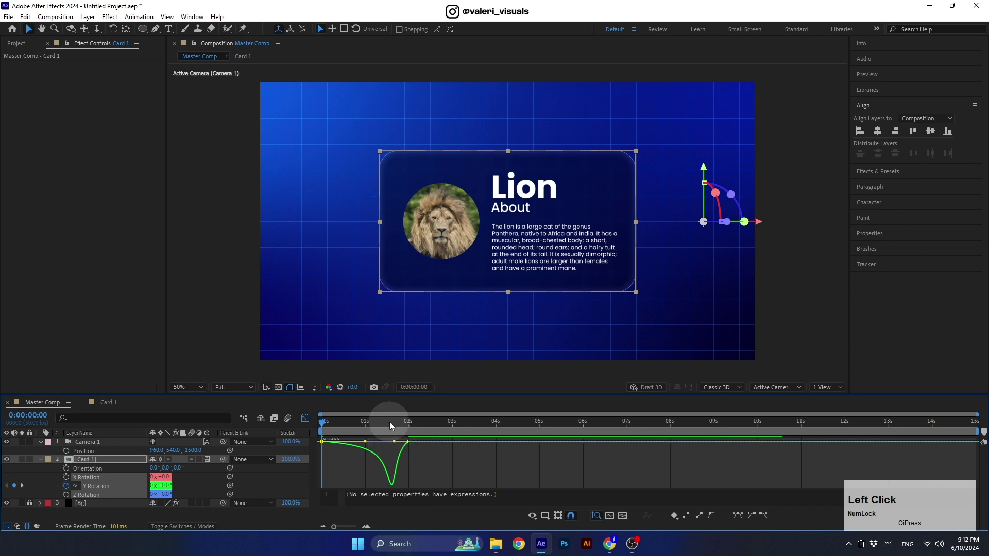
click(311, 421)
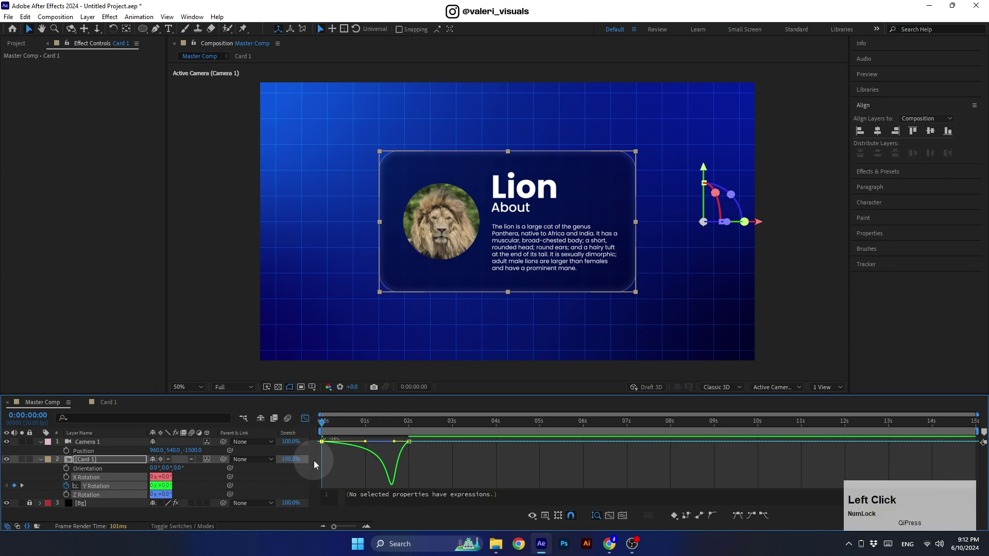
key(space)
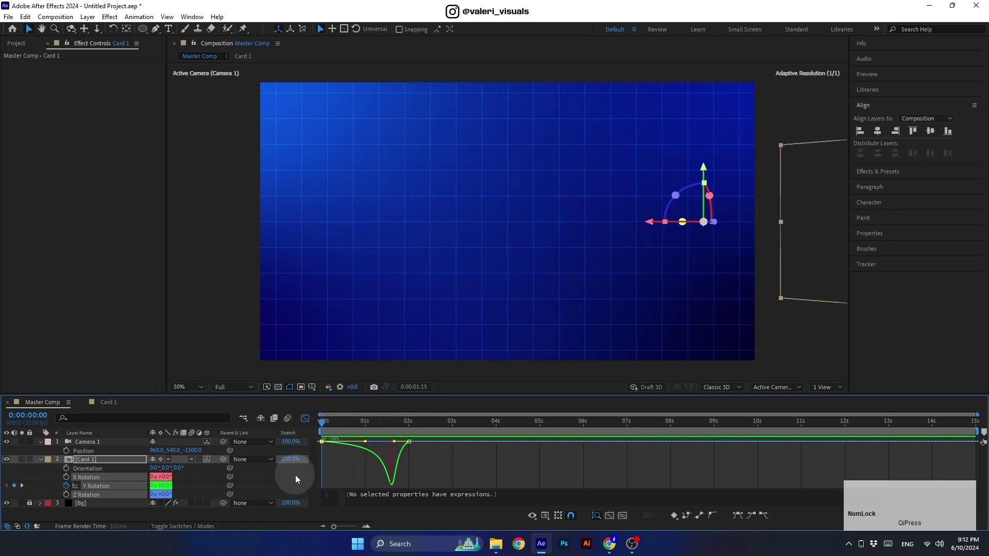
drag(379, 424, 287, 443)
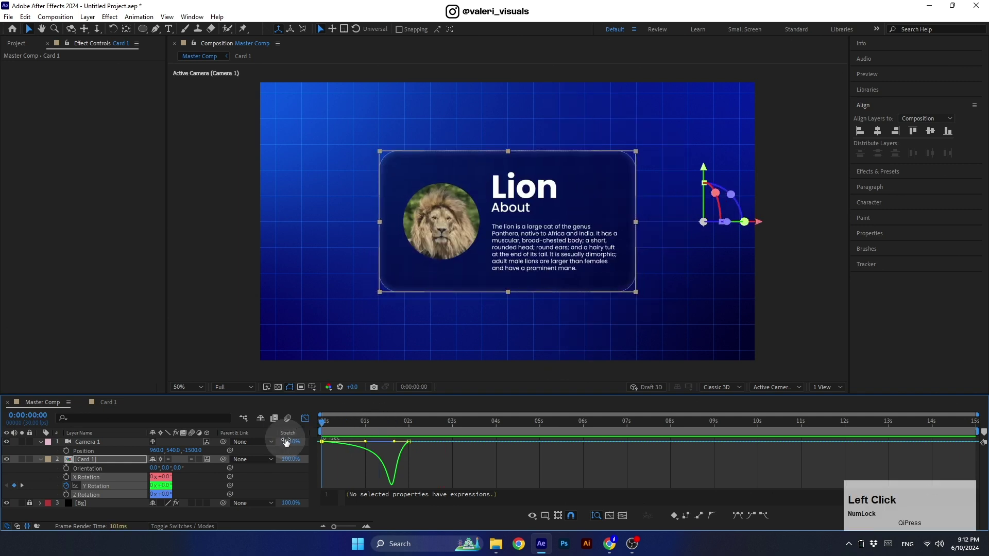
click(304, 419)
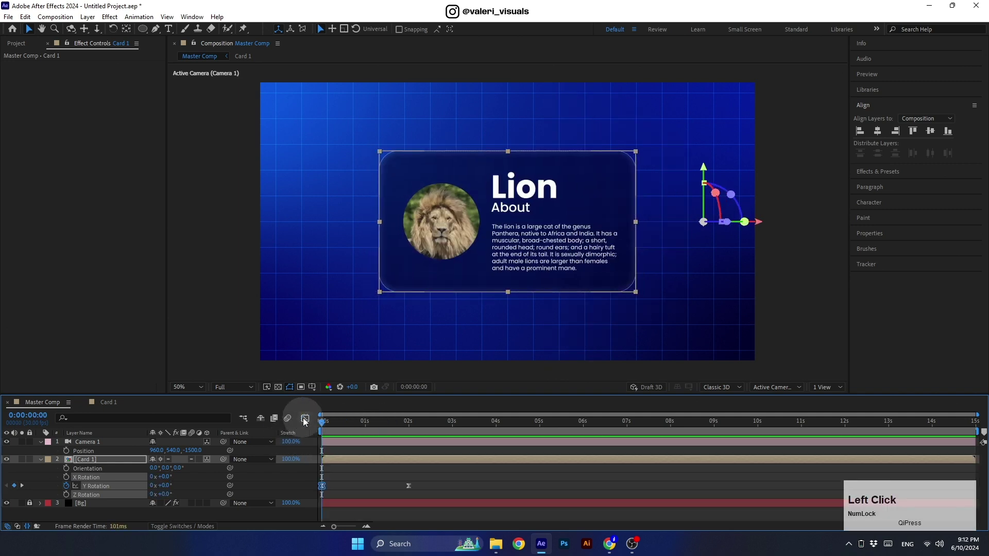
Add starting X and Z Rotation keyframes to Card 1 at 0s and move to 2 seconds
click(40, 442)
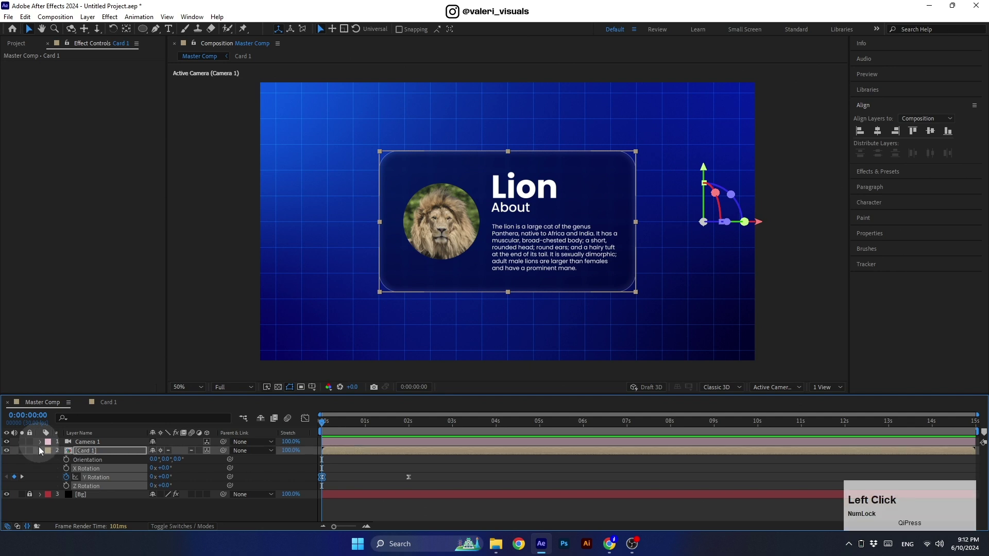
drag(165, 467, 157, 486)
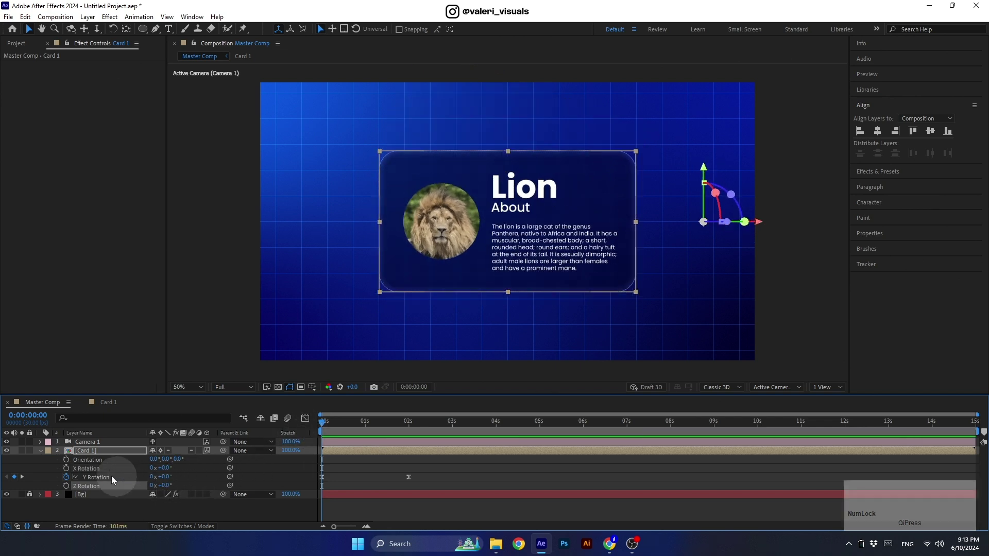
click(67, 468)
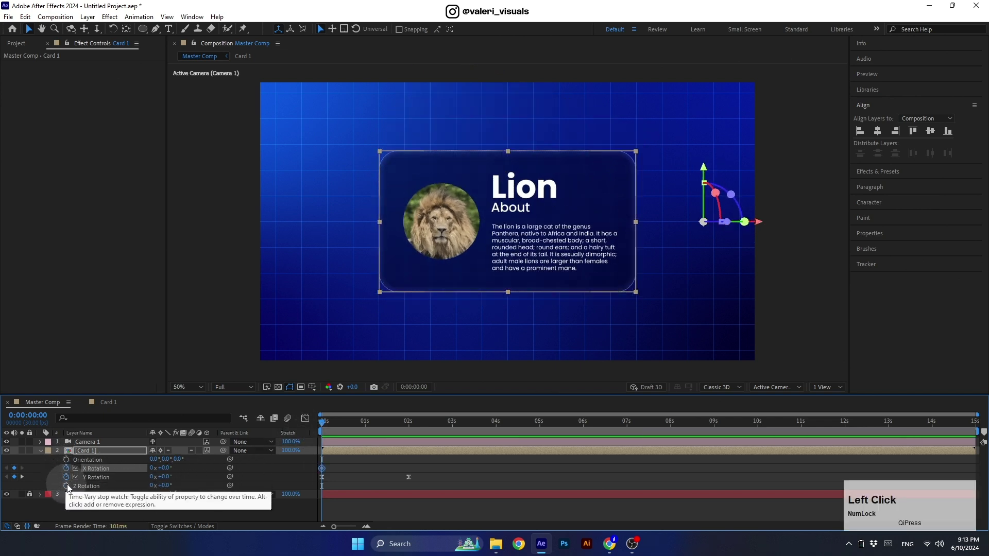
click(66, 486)
drag(333, 425, 409, 442)
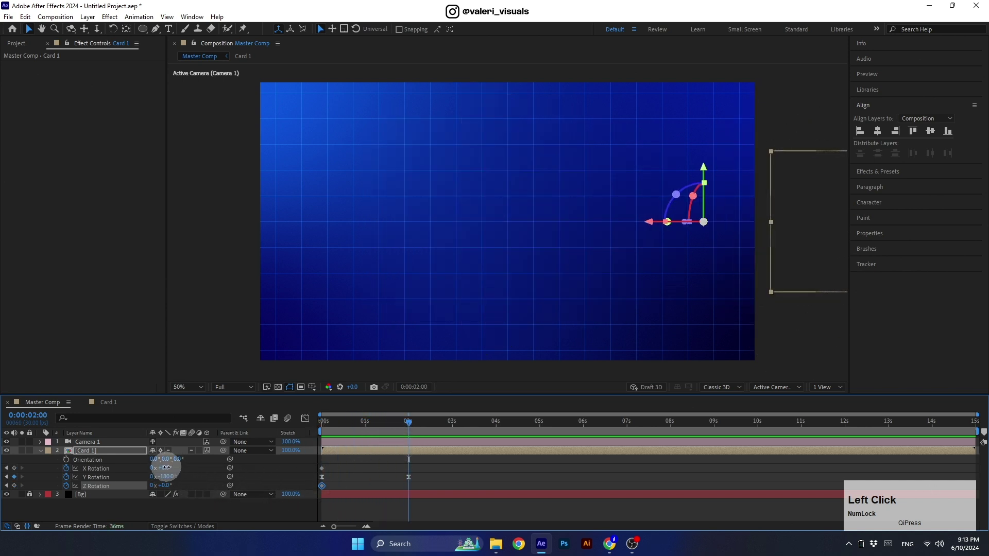
Set Card 1's X and Z Rotation to 10° at 2 seconds and check the tilt
key(Return)
click(163, 486)
text(10)
key(Return)
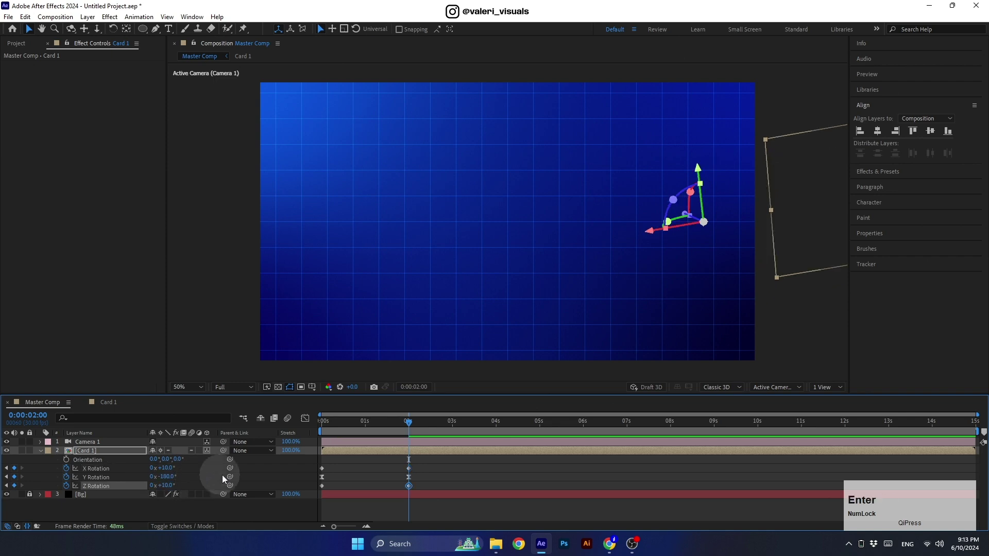
click(384, 422)
drag(382, 422, 367, 438)
Apply Easy Ease to the X and Z Rotation keyframes and preview the tilting swipe
click(409, 468)
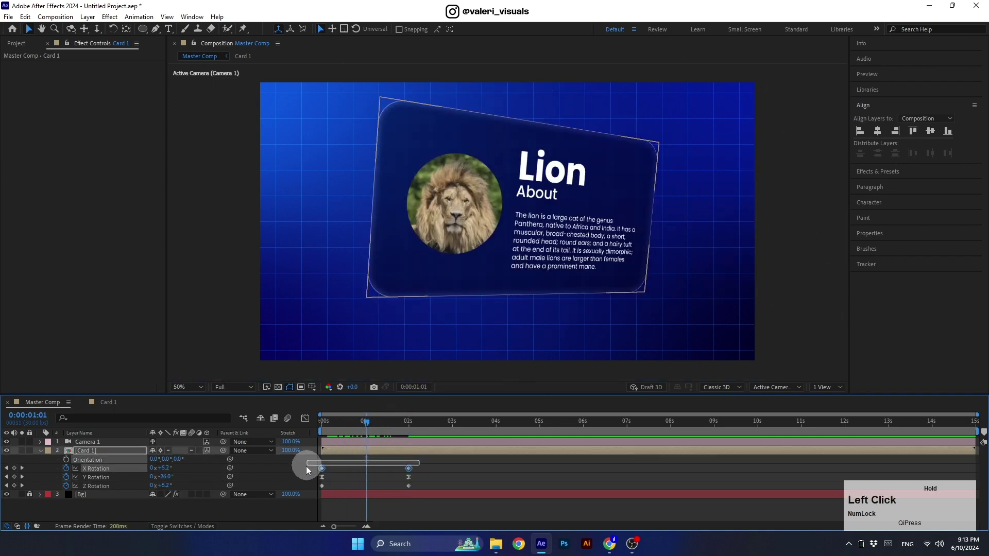
drag(316, 501, 317, 499)
right_click(322, 486)
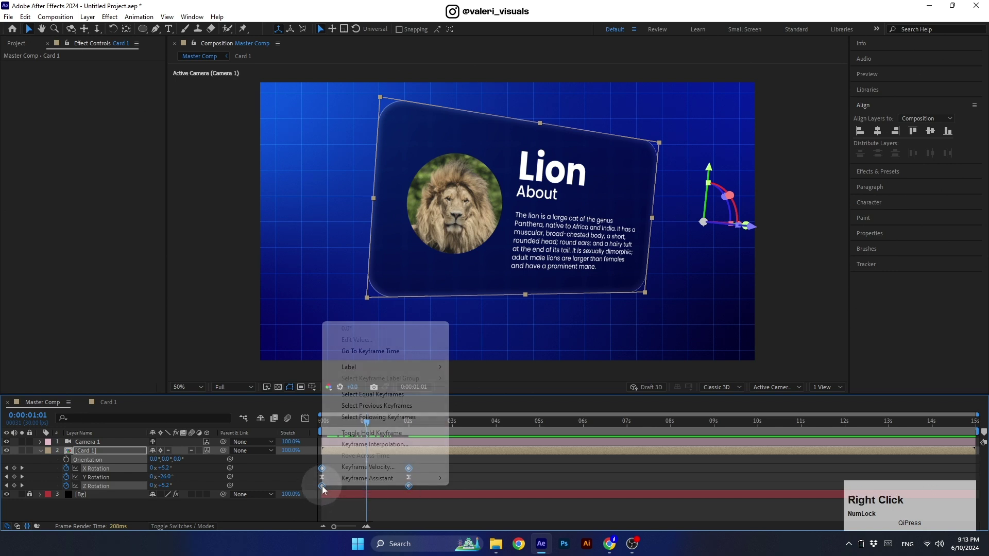
mouse_move(402, 470)
click(474, 409)
click(322, 422)
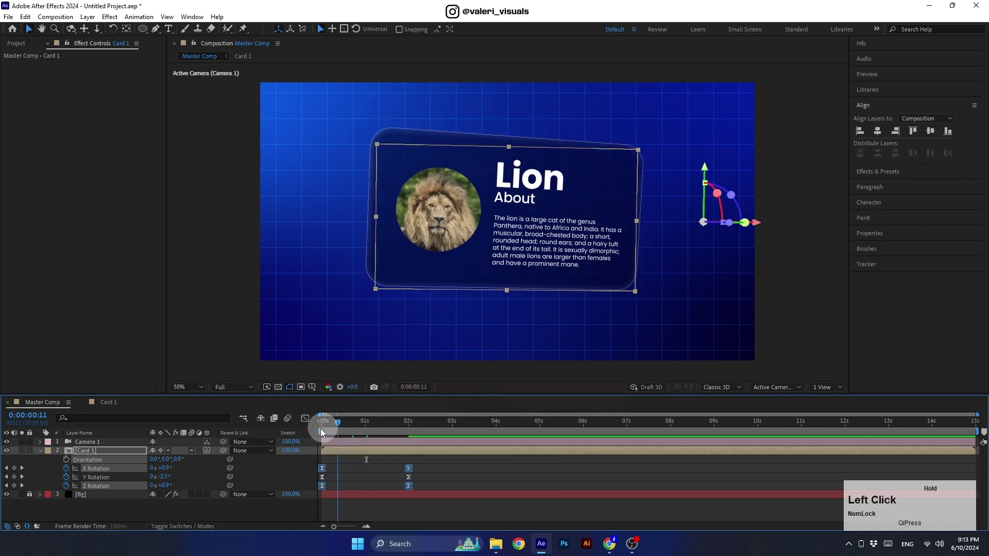
click(283, 507)
key(space)
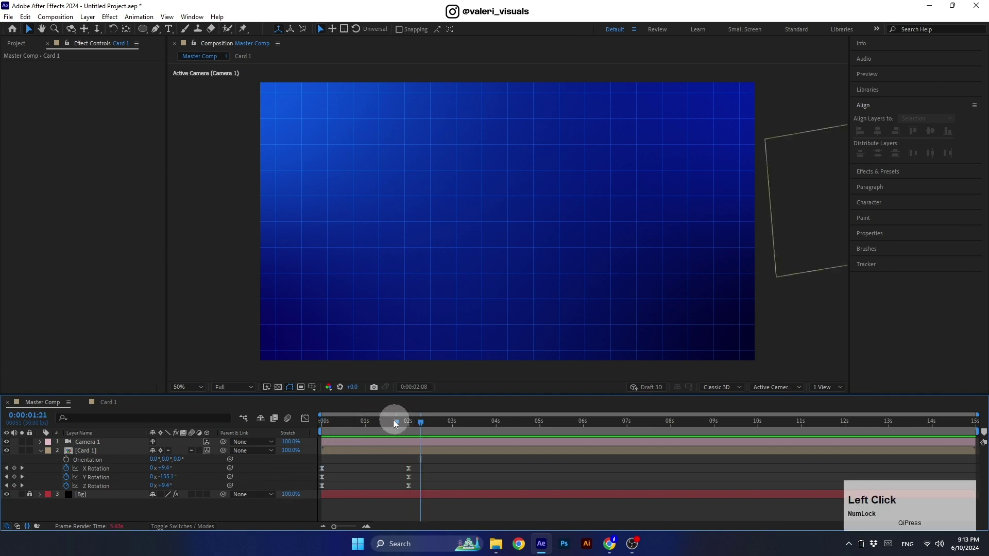
Duplicate the Card 1 composition as Card 2 with Ctrl+D and open it
drag(394, 419, 264, 444)
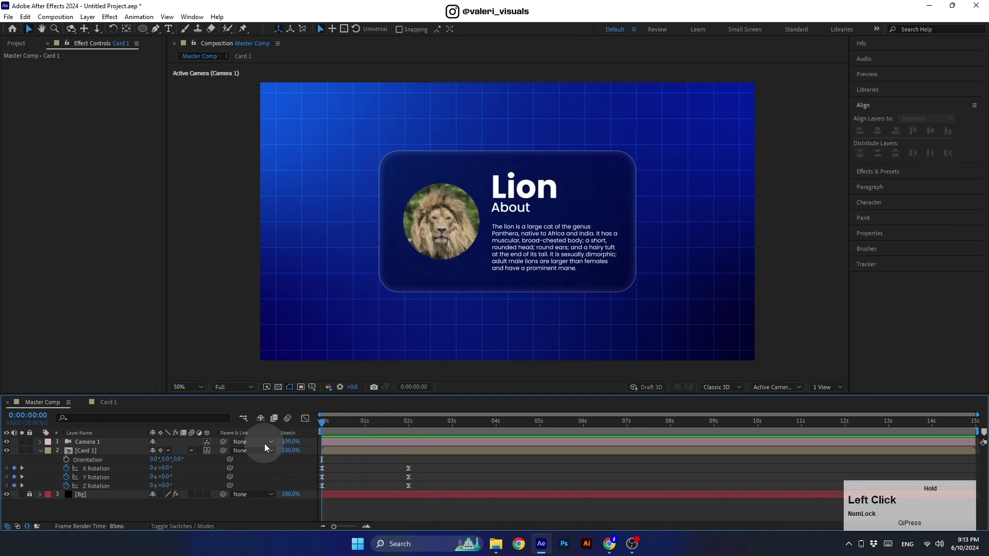
click(40, 451)
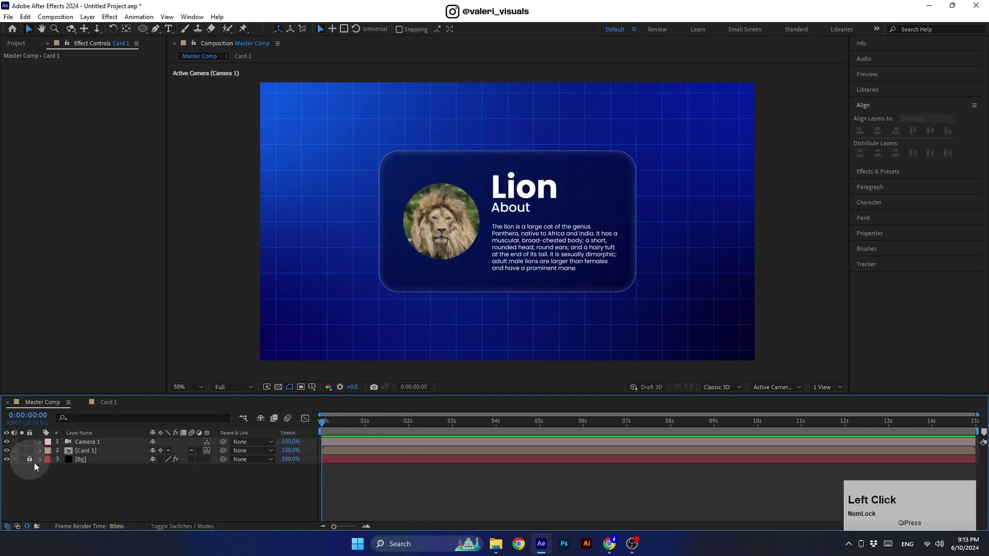
click(79, 451)
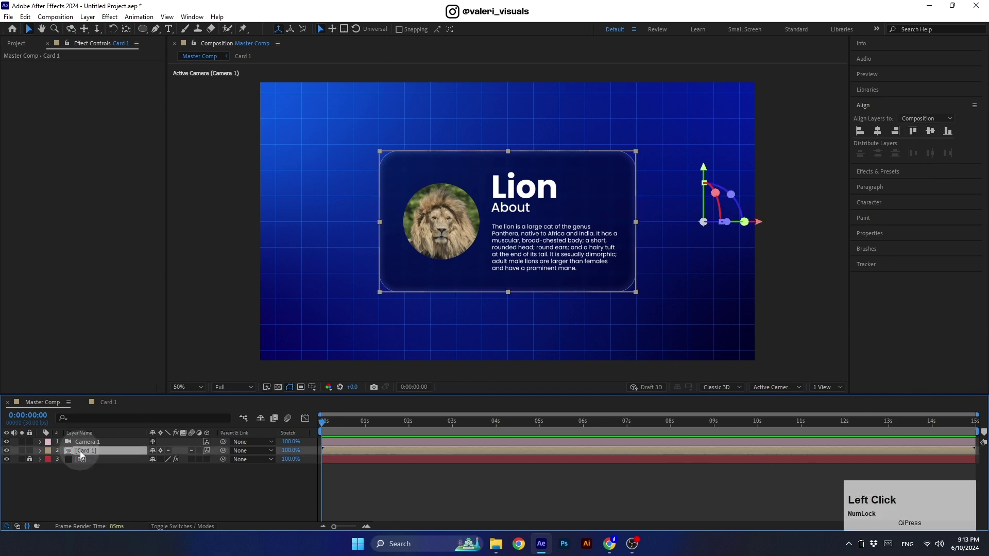
click(17, 44)
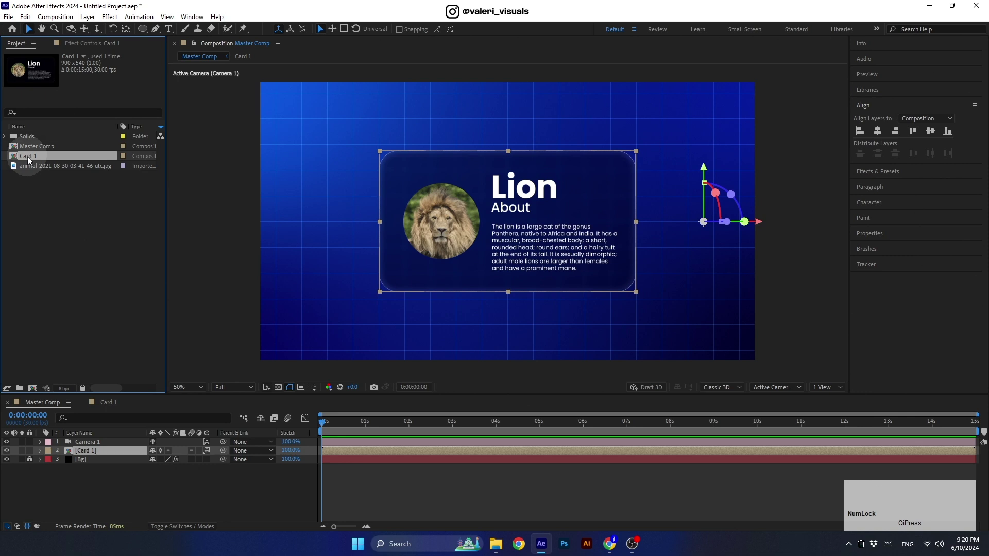
key(ctrl+d)
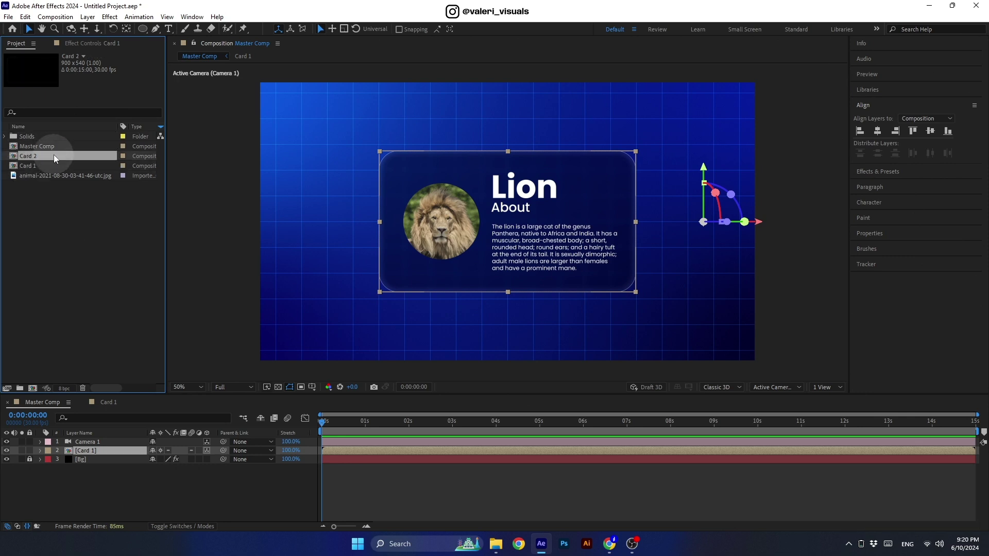
double_click(53, 156)
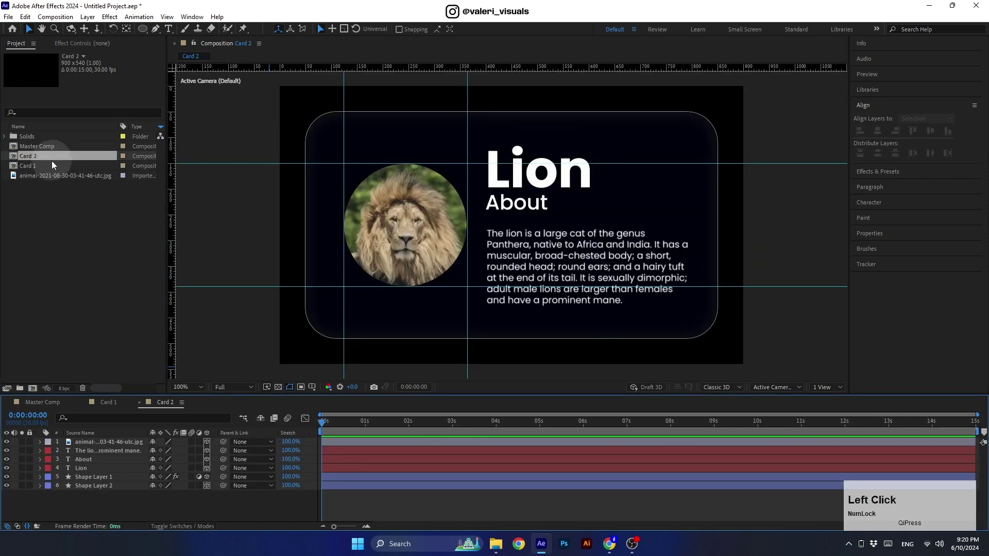
Copy the leopard's About description from the browser's leopard search results
click(608, 543)
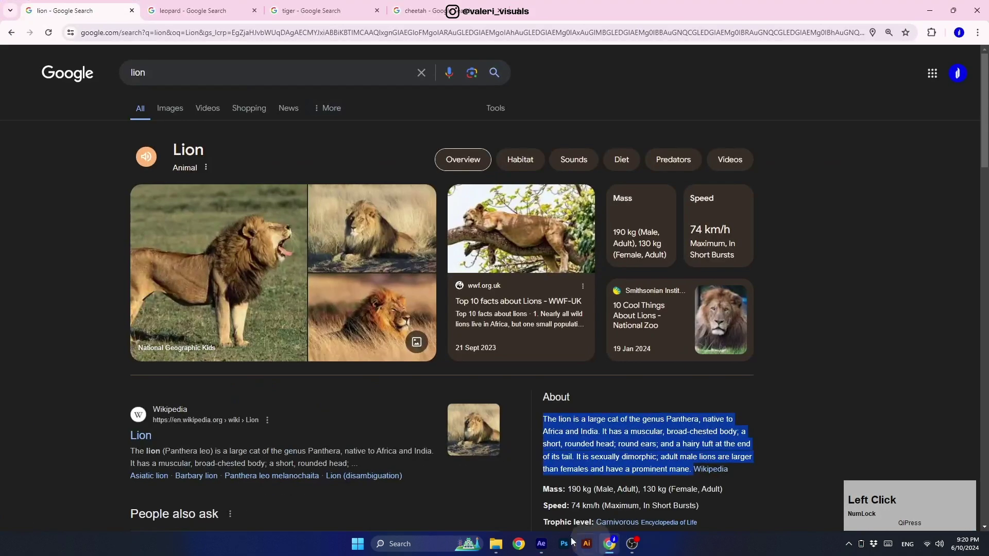
click(187, 10)
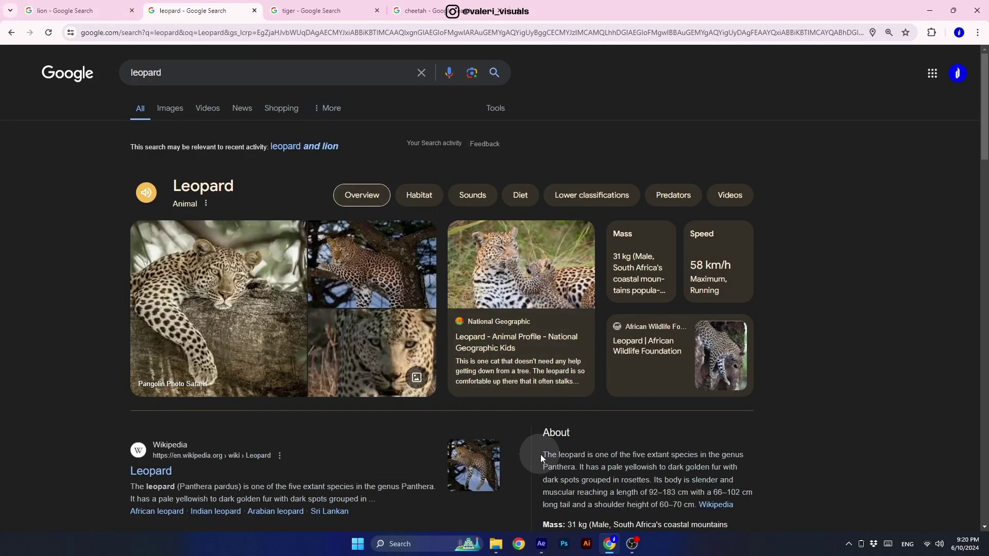
drag(540, 455, 685, 504)
key(ctrl+c)
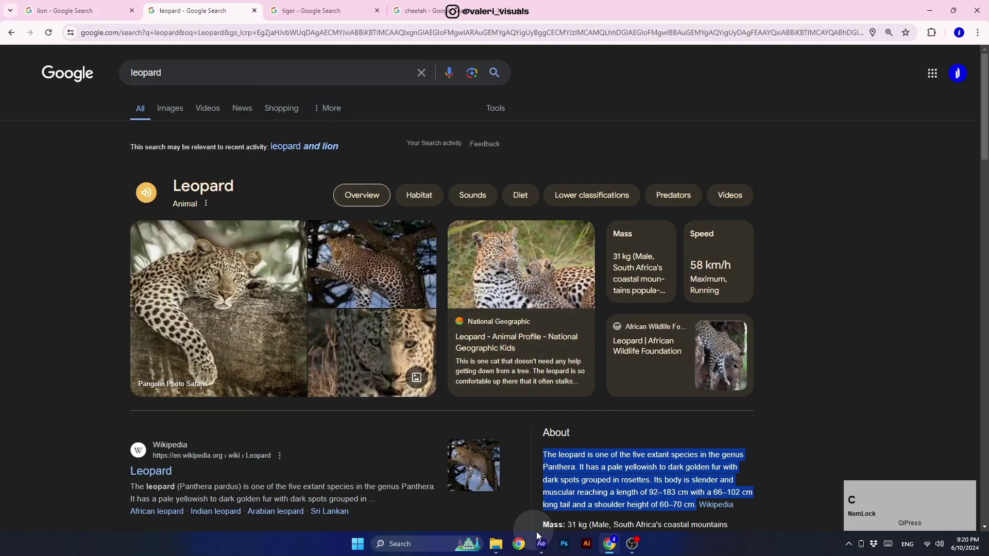
Paste the leopard description over Card 2's lion paragraph
click(540, 542)
double_click(532, 277)
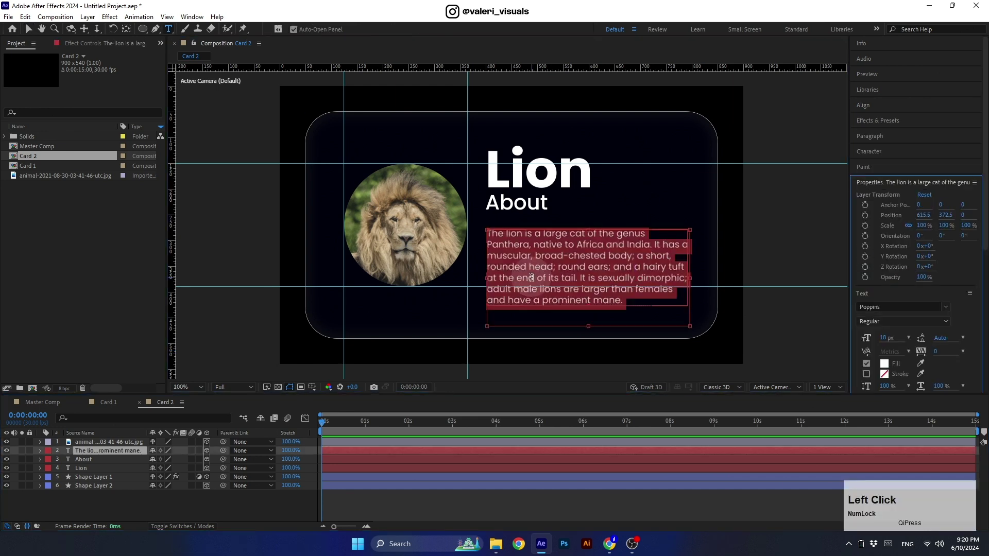
key(ctrl+v)
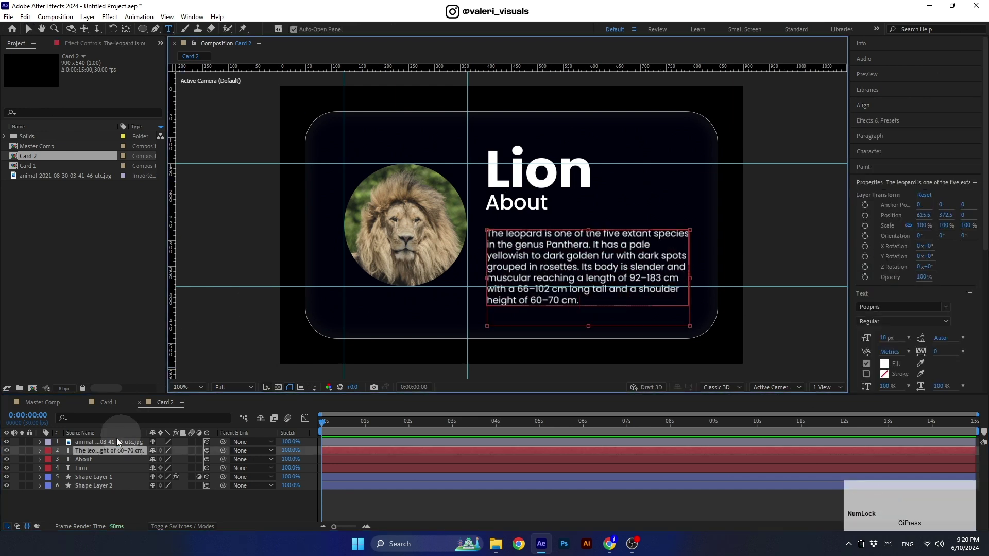
Retitle Card 2 as 'Leopard' and set the title font size to 80 px
click(83, 468)
double_click(82, 468)
text(Leopard)
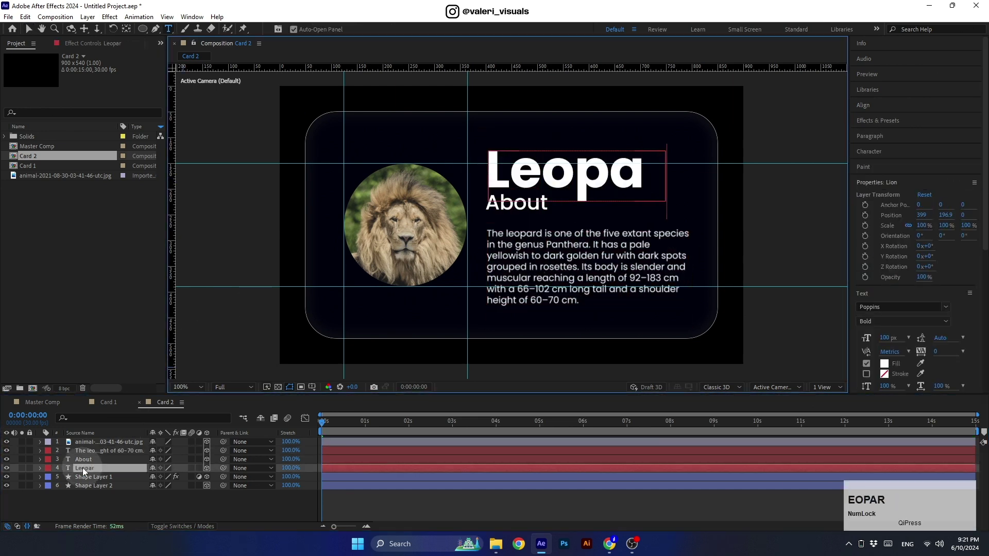
click(885, 338)
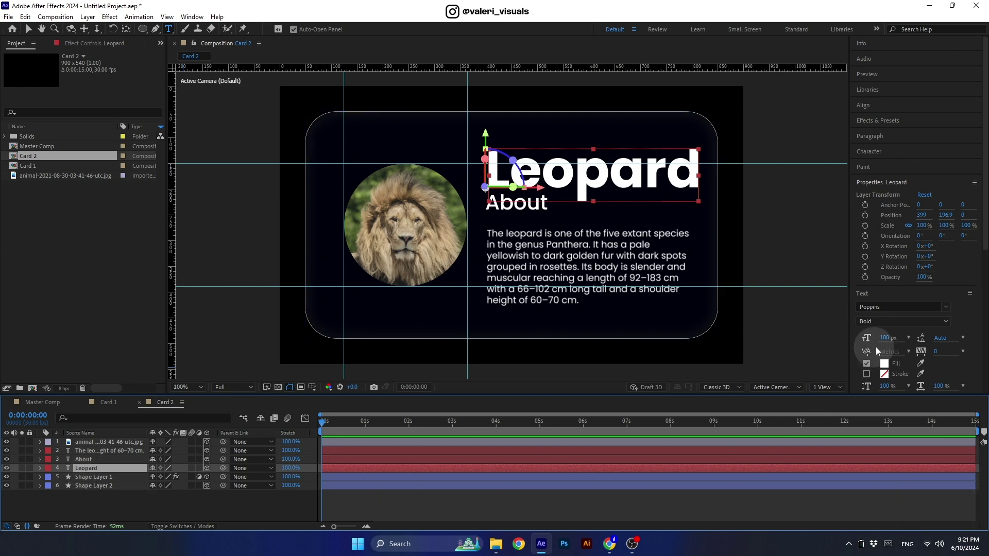
text(80)
key(Return)
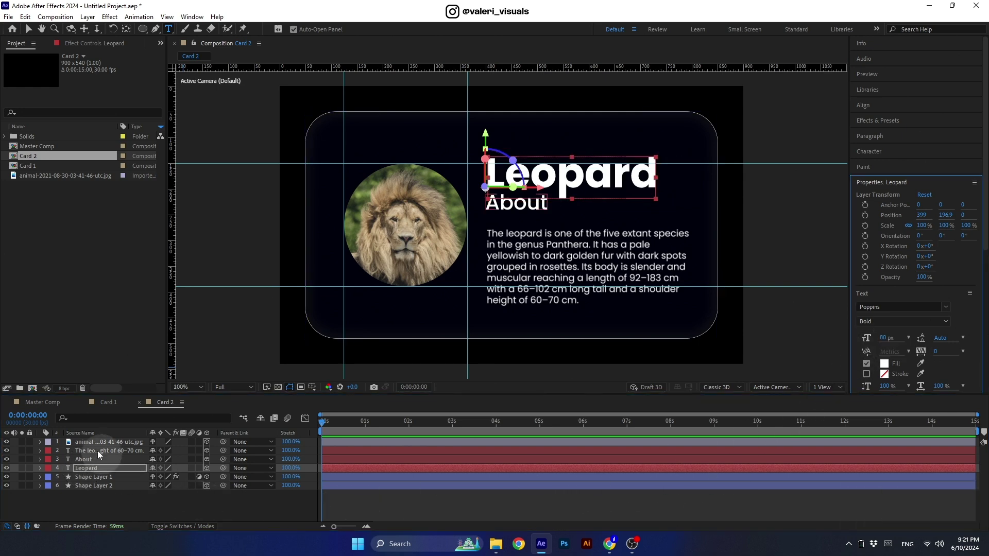
Select the Lion title in the Card 1 composition and edit its font size
click(105, 401)
click(86, 463)
click(885, 338)
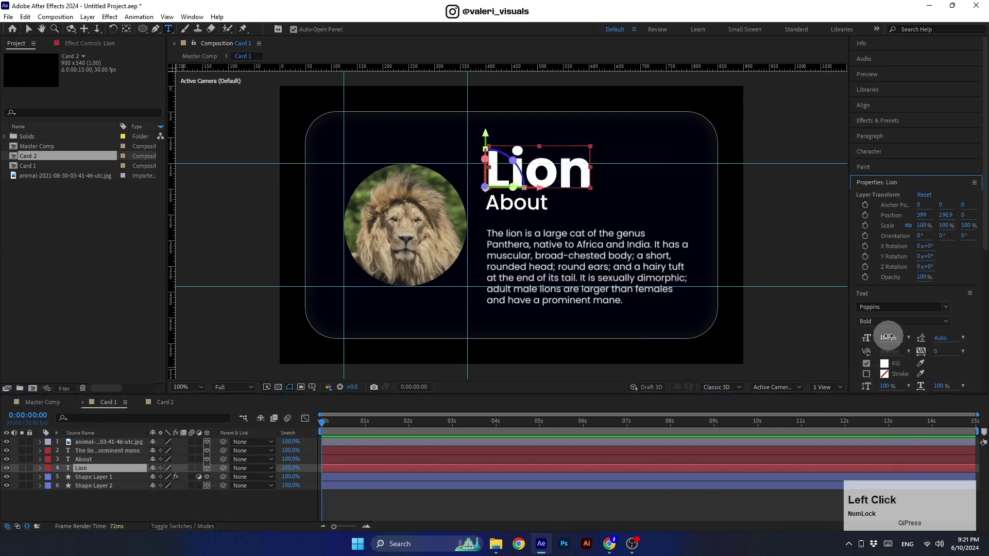
Set the Lion title to 80 px and return to the Card 2 composition
text(80)
key(Return)
click(165, 402)
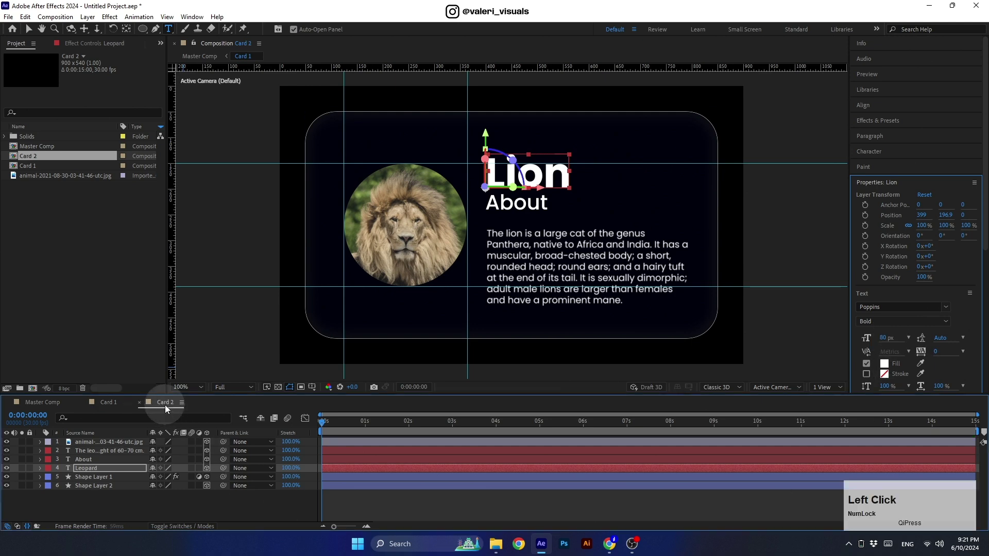
Import the leopard photo from Animals pics and swap it in for the lion photo layer
click(116, 441)
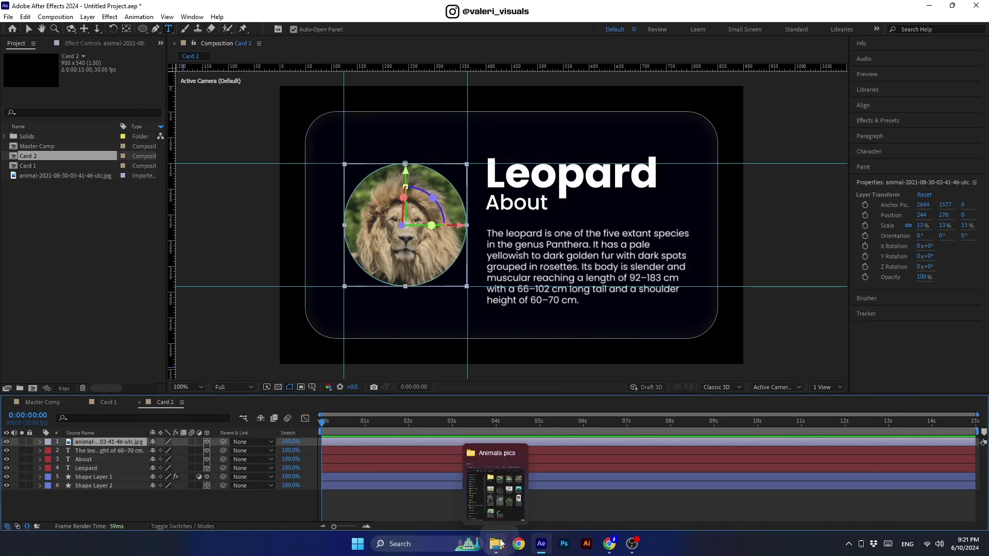
click(498, 438)
drag(535, 316, 67, 276)
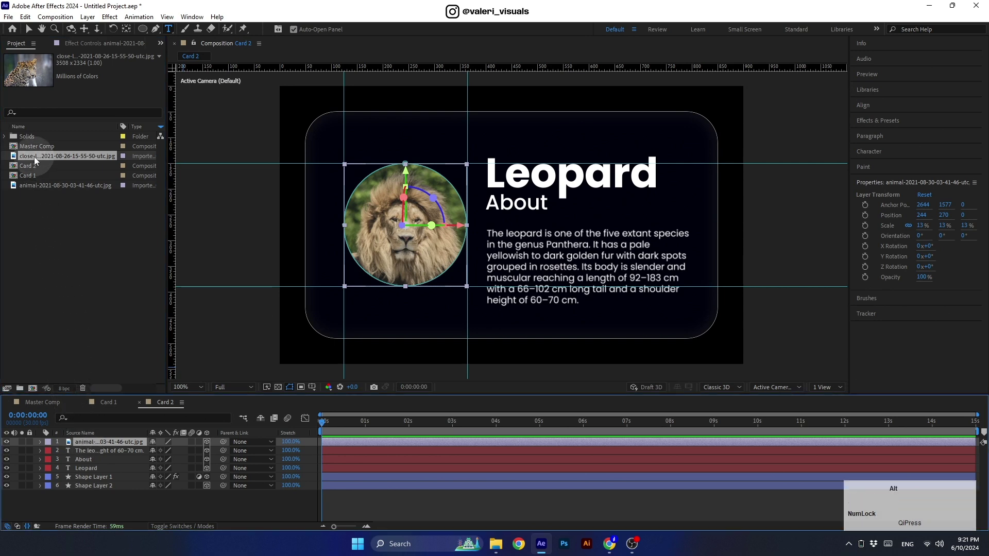
drag(31, 156, 101, 440)
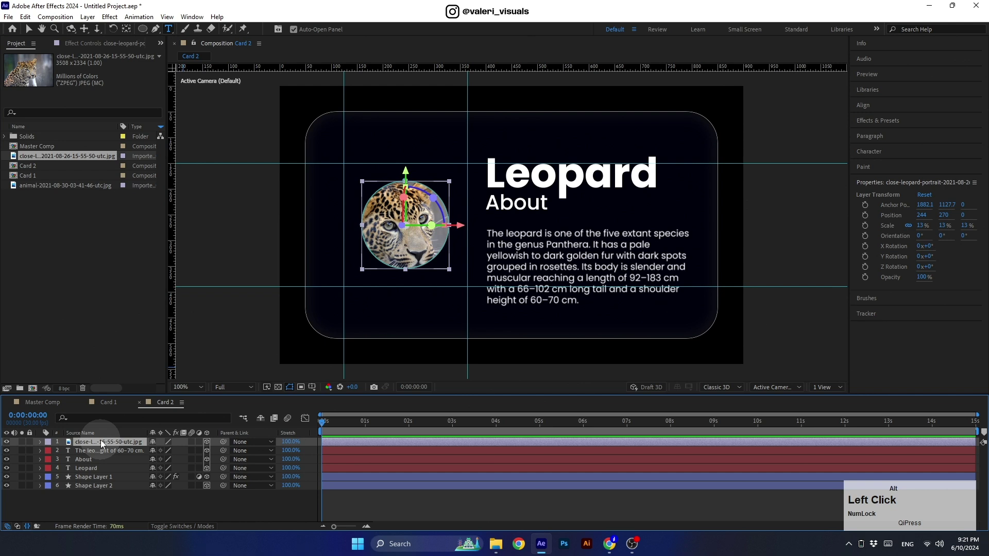
Enlarge the leopard photo and re-centre it inside the circular crop
click(39, 41)
click(365, 271)
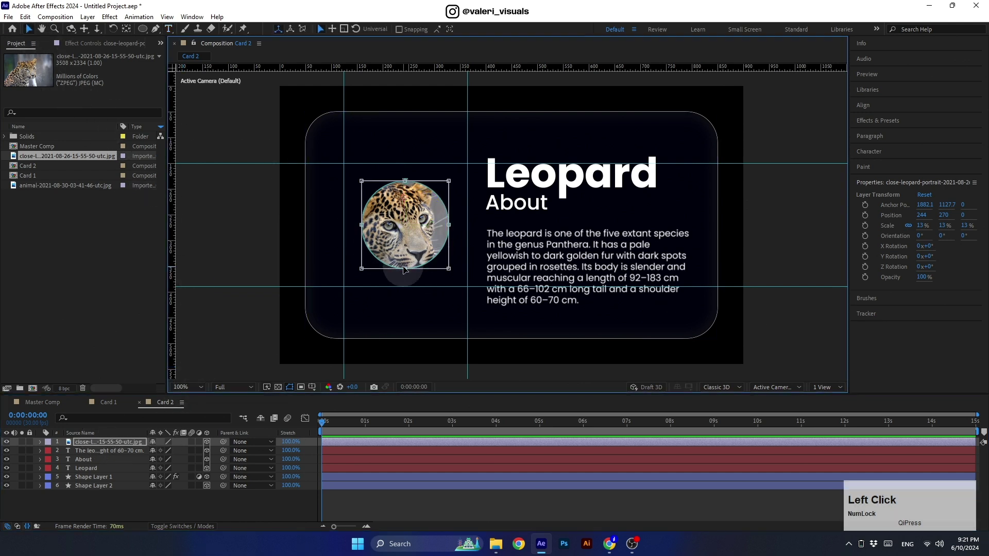
drag(365, 271, 337, 282)
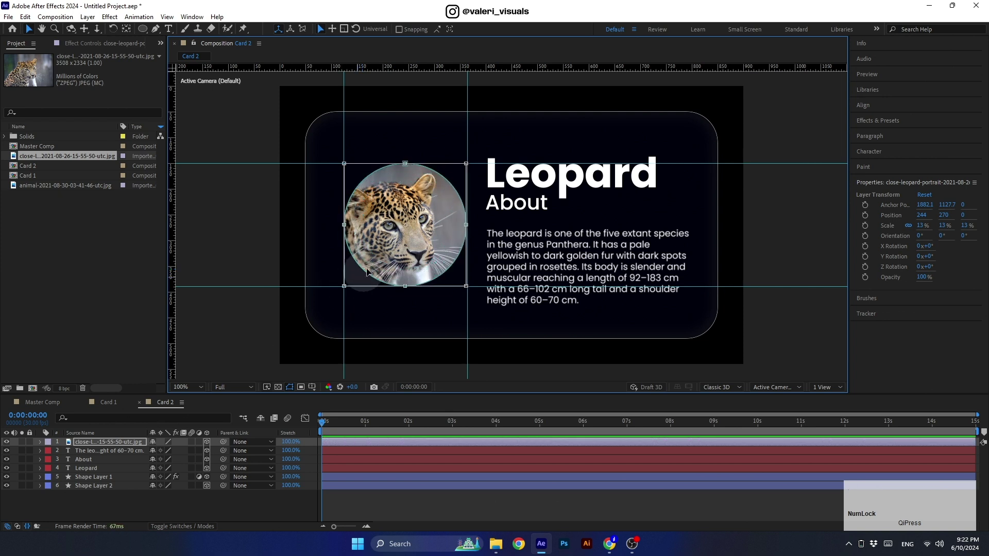
key(Return)
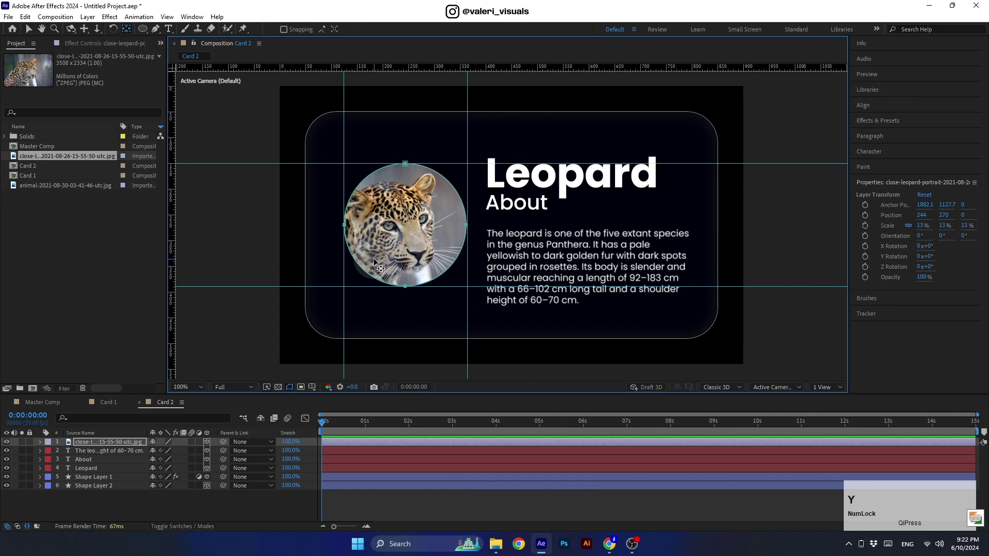
drag(373, 258, 388, 257)
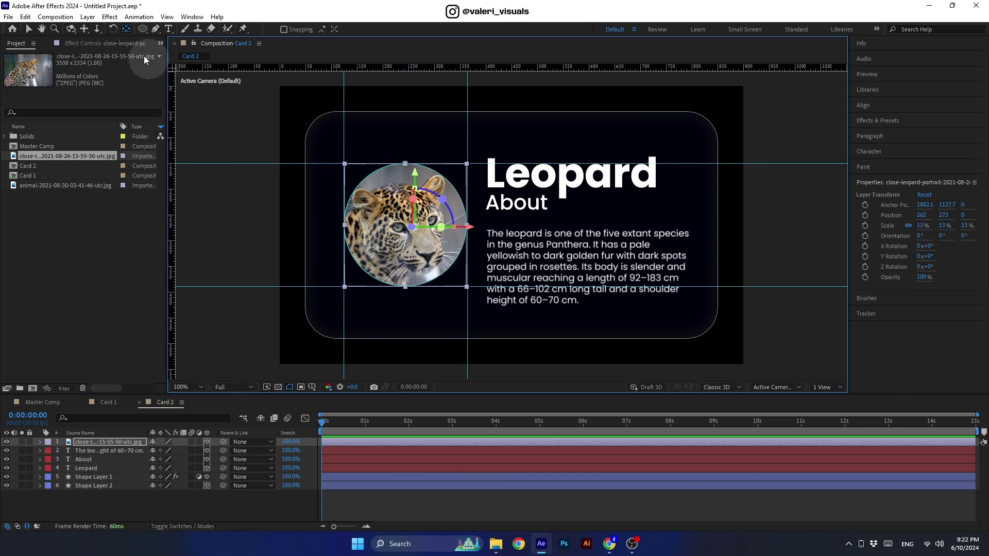
ctrl+double_click(127, 32)
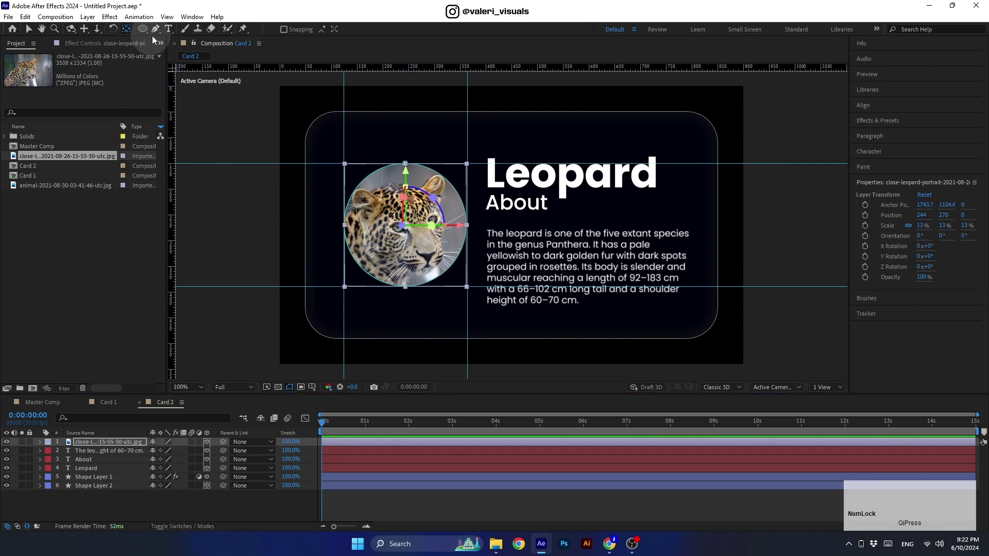
click(52, 157)
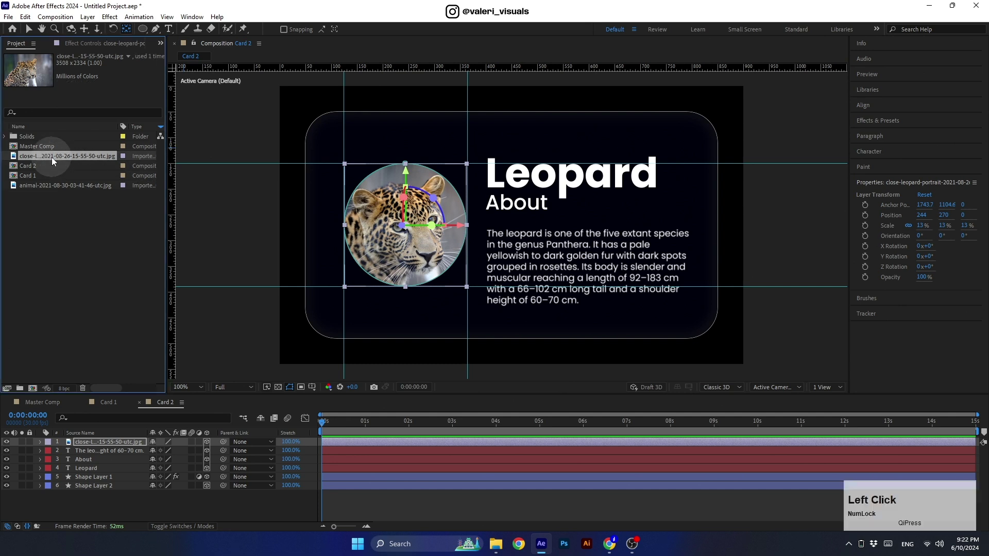
Duplicate Card 2 as Card 3, open it, and retitle it 'Tiger'
click(30, 166)
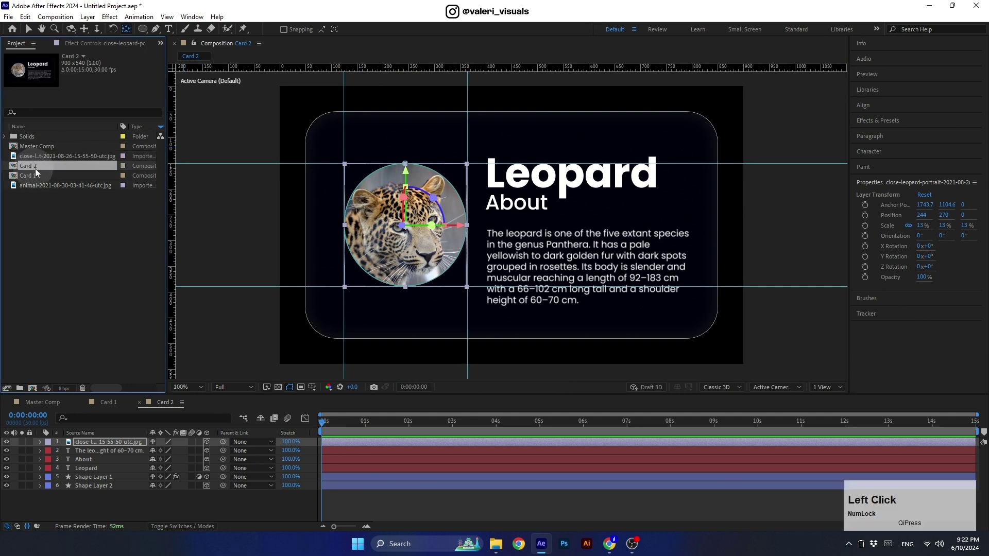
key(ctrl+d)
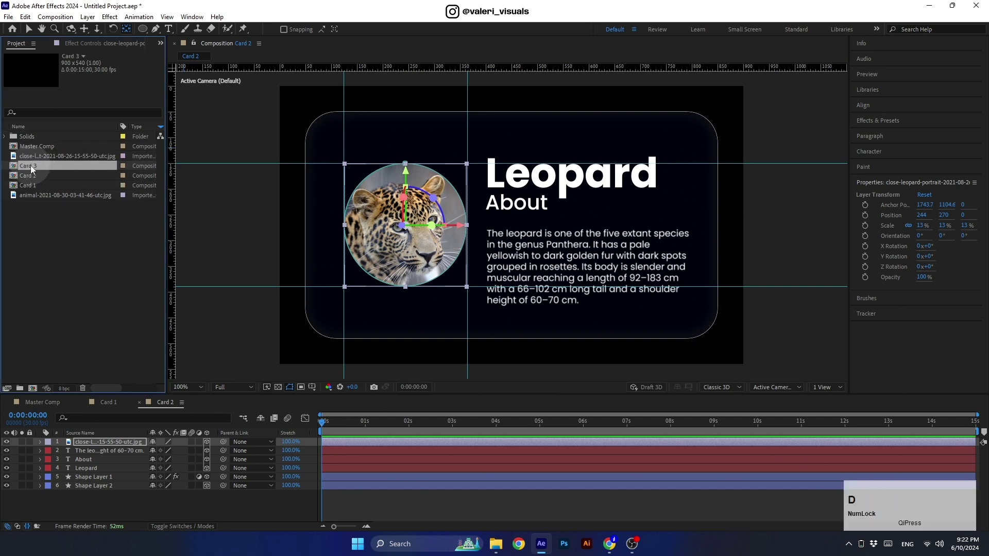
double_click(35, 166)
click(508, 177)
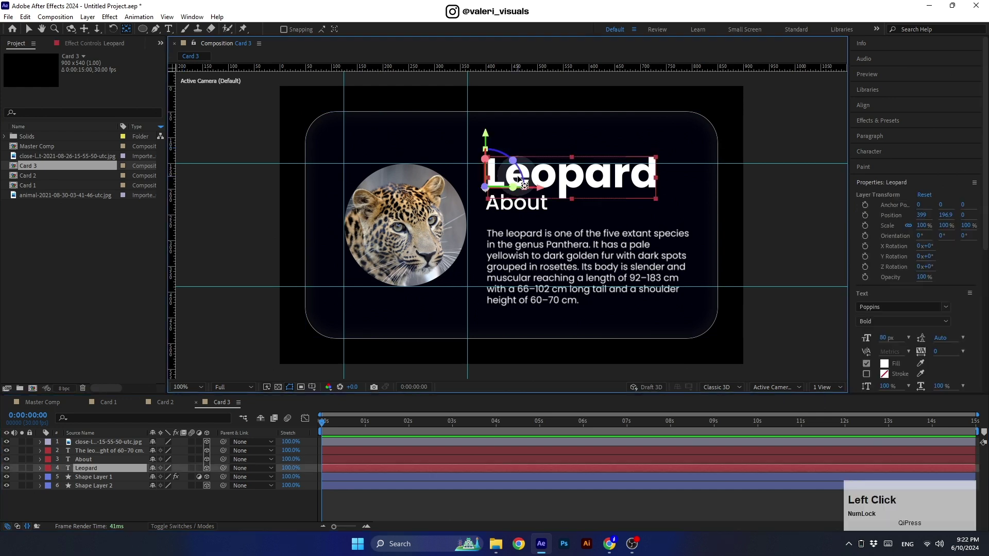
double_click(109, 468)
text(Tiger)
click(109, 467)
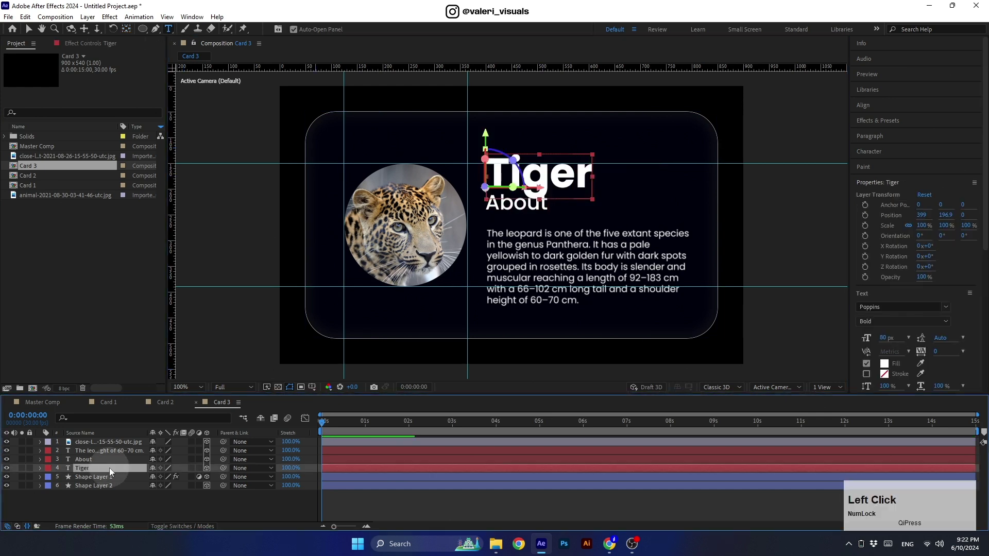
Copy the tiger's About text from the browser and paste it into the description layer
click(610, 543)
click(309, 11)
drag(543, 455, 699, 493)
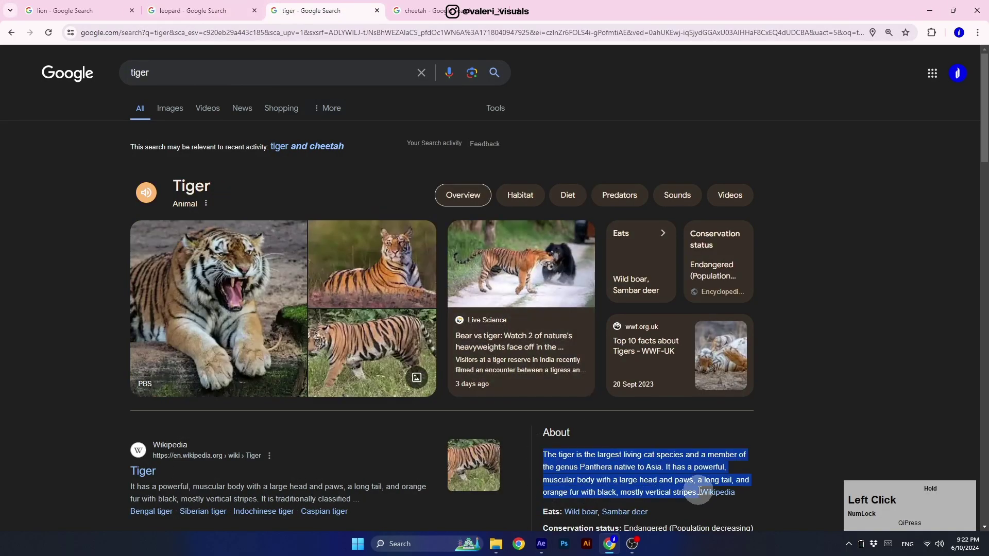
key(ctrl+c)
click(136, 451)
key(ctrl+v)
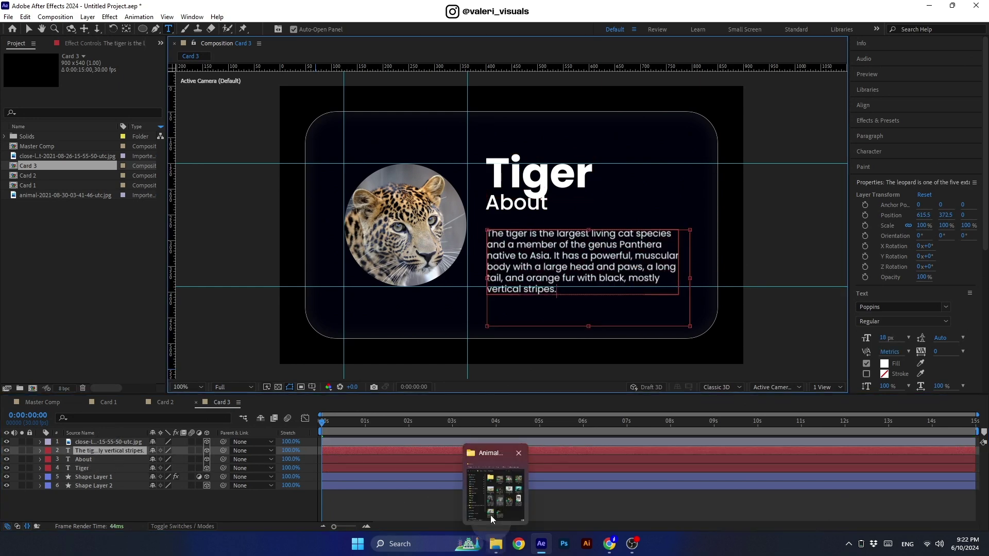
Swap in the tiger photo for the leopard photo and scale it to 7.5%
click(496, 544)
click(496, 544)
drag(76, 372, 98, 442)
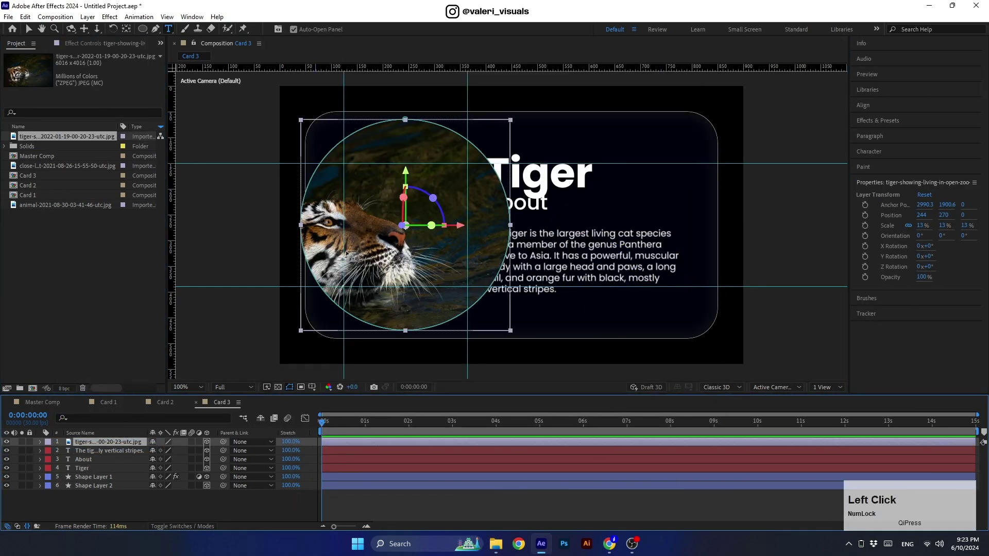
click(129, 29)
drag(387, 242, 466, 219)
key(ctrl+z)
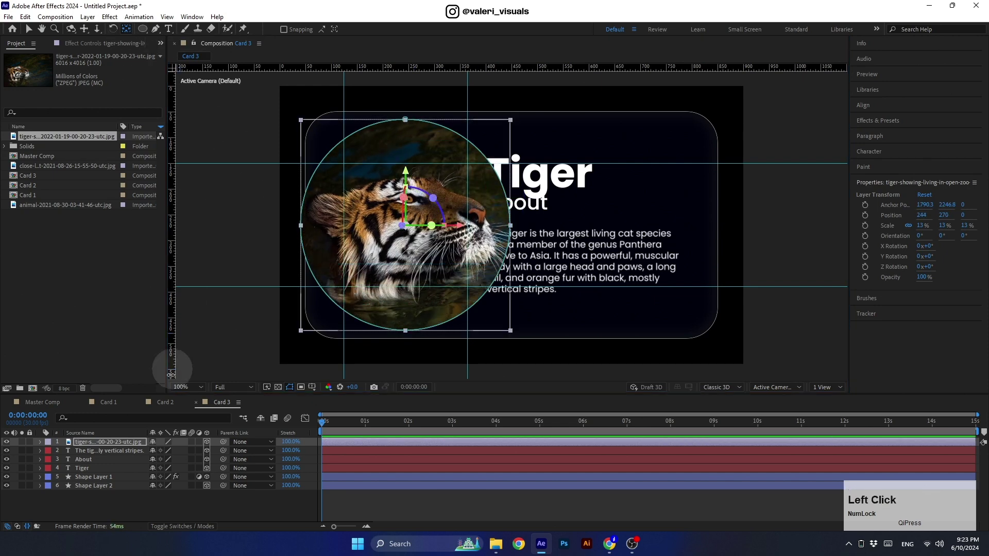
click(110, 442)
key(s)
drag(159, 451, 157, 456)
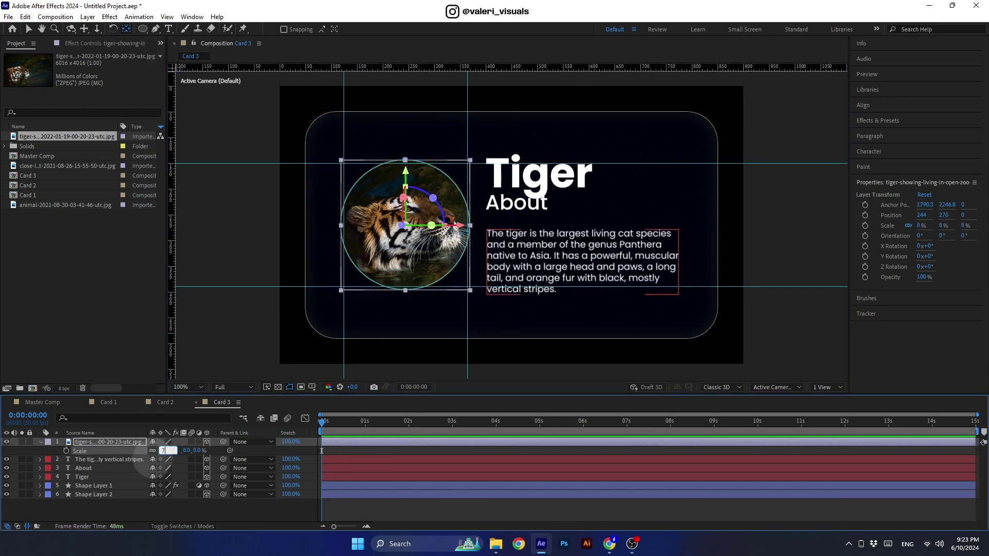
click(40, 442)
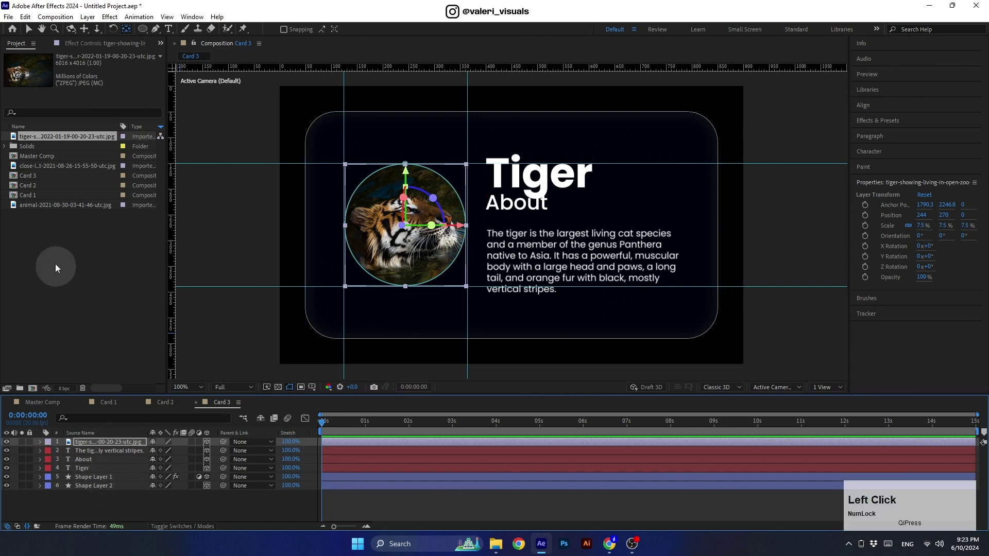
Duplicate Card 3 as Card 4 and open it
click(31, 176)
key(ctrl+d)
double_click(31, 176)
Import the cheetah photo from the New subfolder and swap it in for the tiger photo layer
click(496, 543)
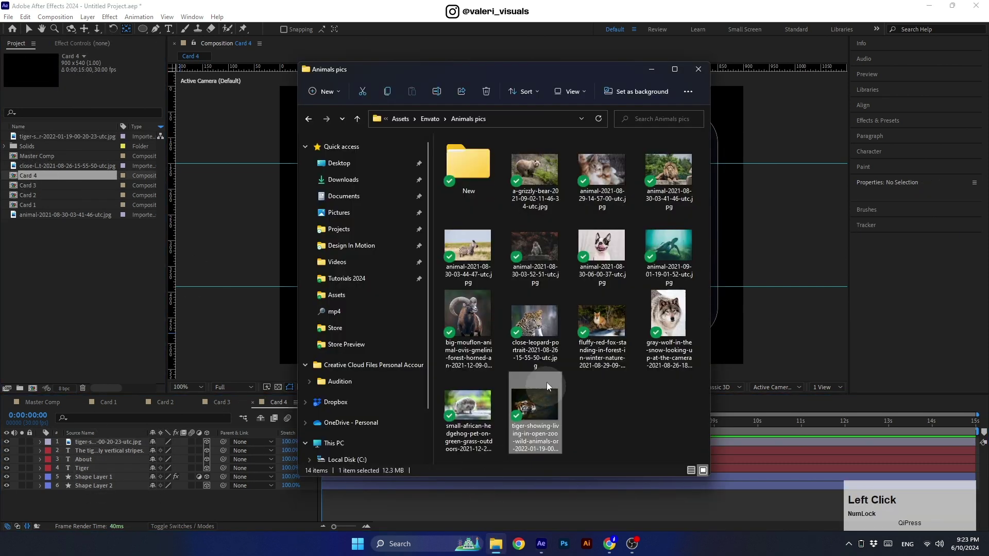
double_click(467, 164)
drag(471, 161, 49, 283)
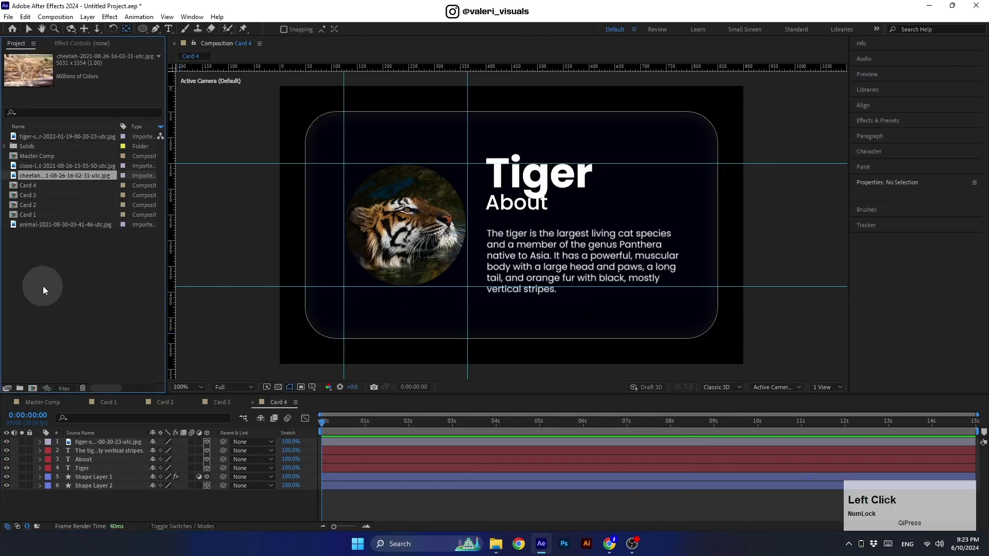
key(KP_1)
drag(36, 176, 98, 442)
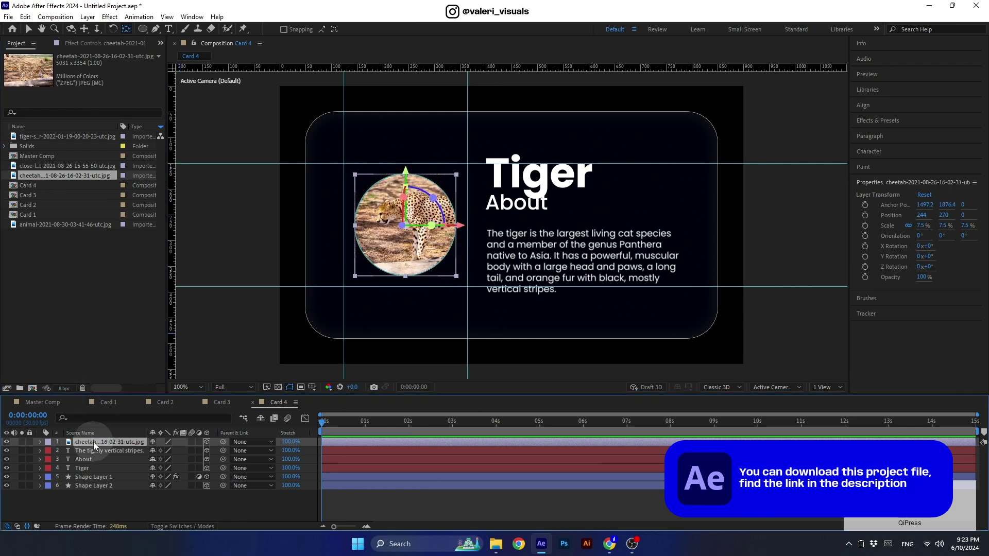
Scale the cheetah photo to 13.5% and reposition it within the circle
click(404, 275)
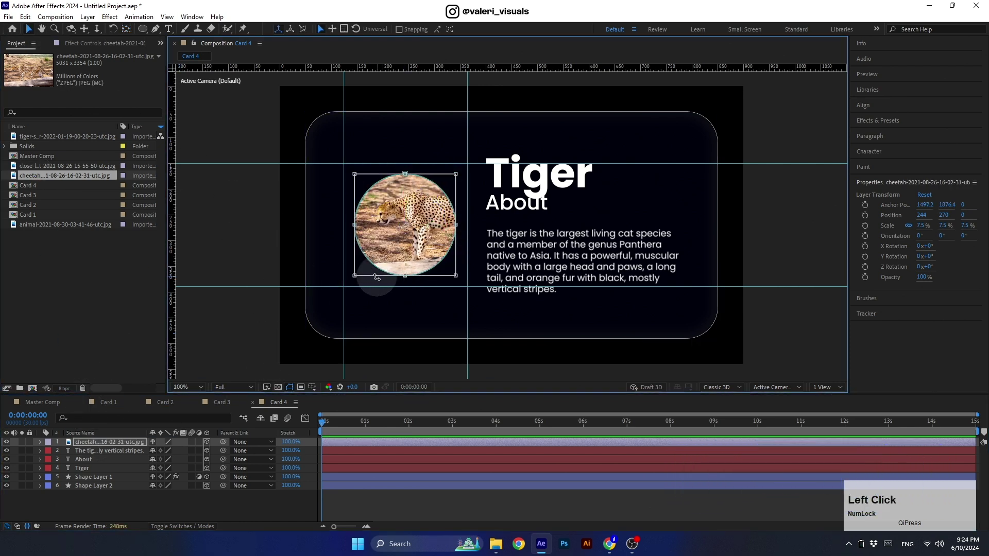
drag(376, 277, 390, 233)
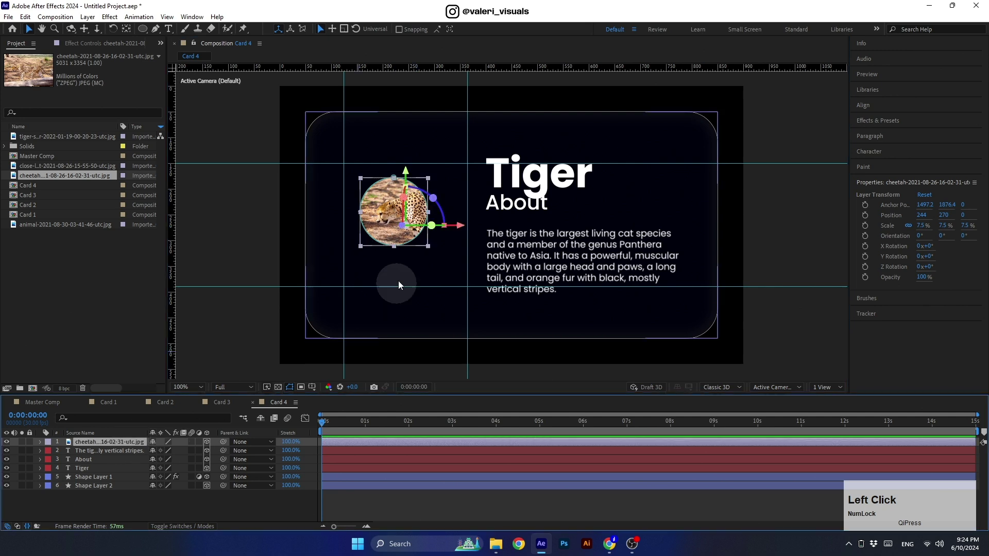
click(127, 31)
click(129, 442)
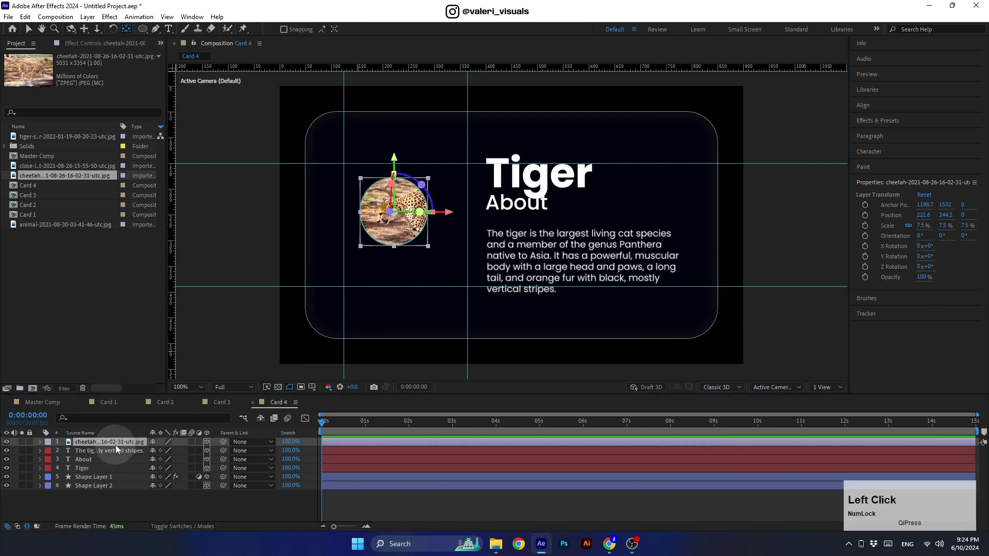
text(s15)
key(Return)
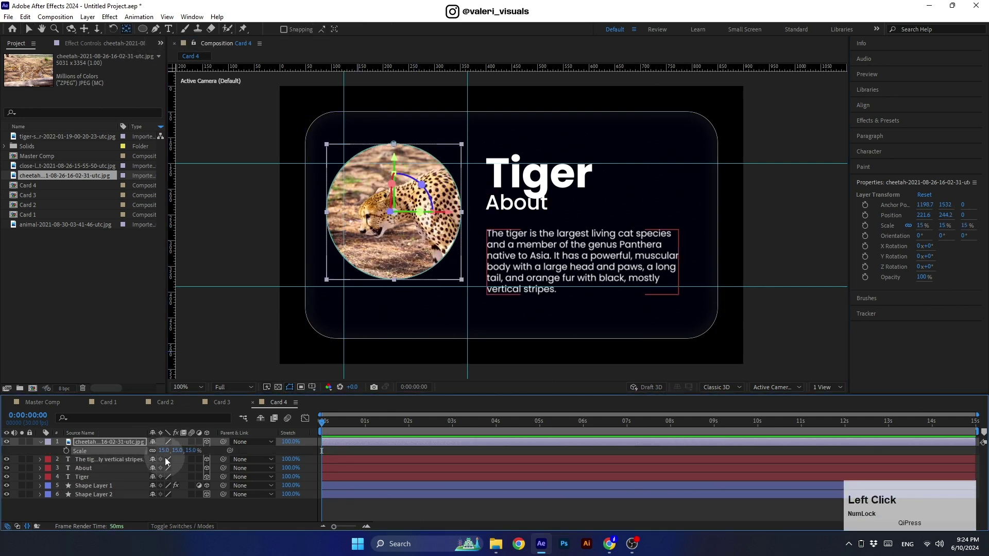
key(v)
drag(376, 240, 388, 254)
drag(163, 452, 123, 444)
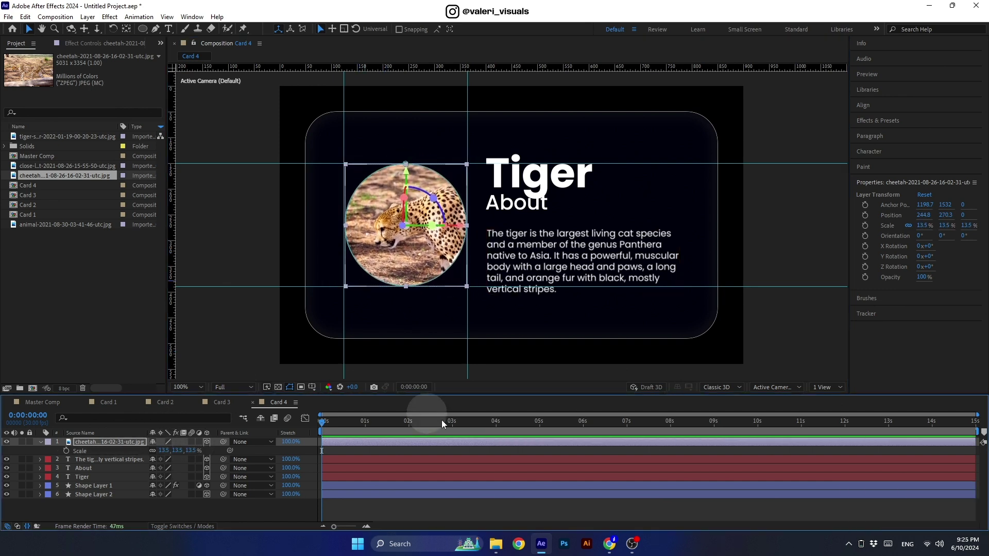
Copy 'Cheetah' from the browser and paste it over the Tiger title
click(609, 544)
click(417, 10)
double_click(206, 151)
key(ctrl+c)
click(541, 544)
double_click(527, 167)
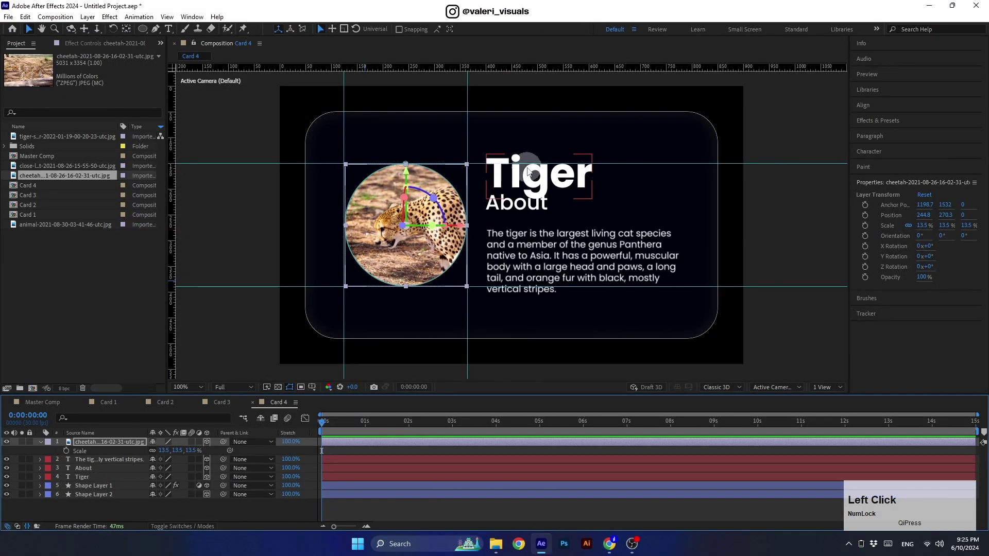
key(ctrl+v)
Replace the tiger description with the cheetah's About paragraph copied from the browser
click(609, 544)
drag(544, 419, 608, 468)
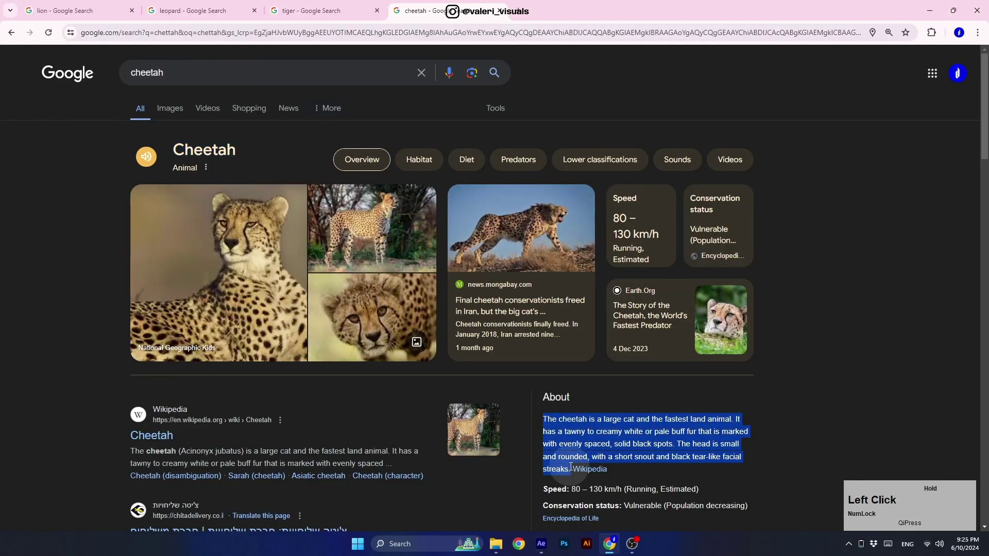
key(ctrl+c)
click(541, 544)
click(520, 263)
key(ctrl+a)
key(ctrl+v)
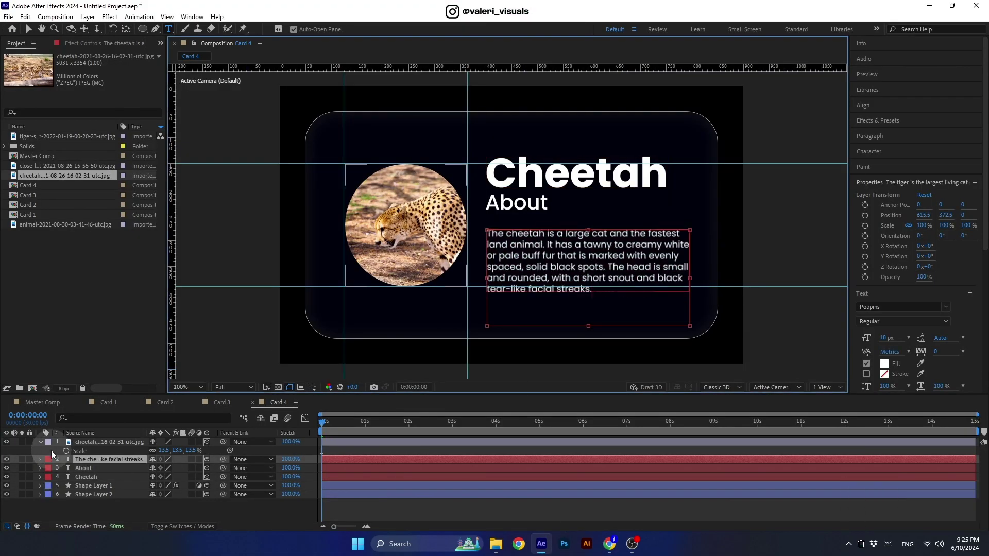
In Master Comp, duplicate the Card 1 layer three times
click(40, 442)
click(45, 402)
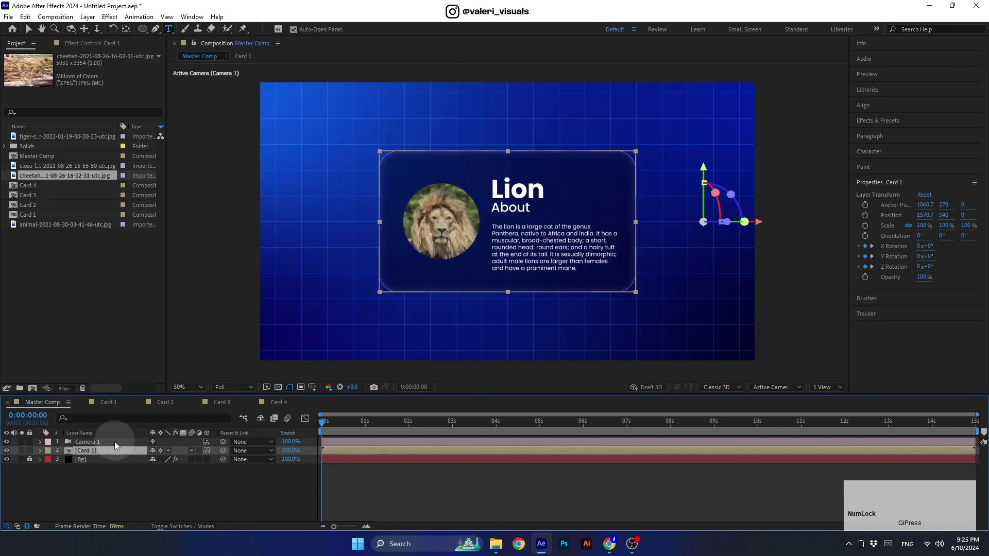
click(110, 450)
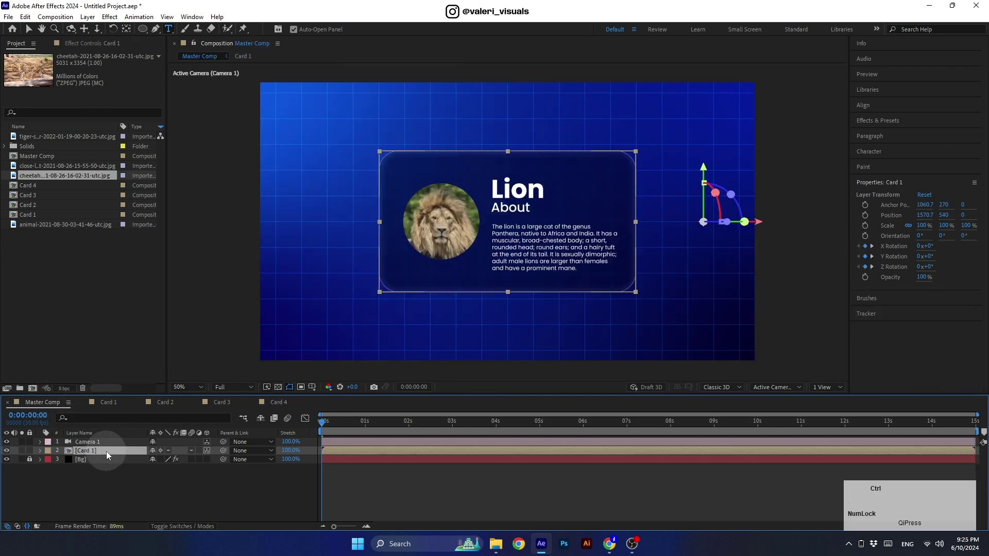
key(ctrl+d)
key(ctrl+d)
key(ctrl+d)
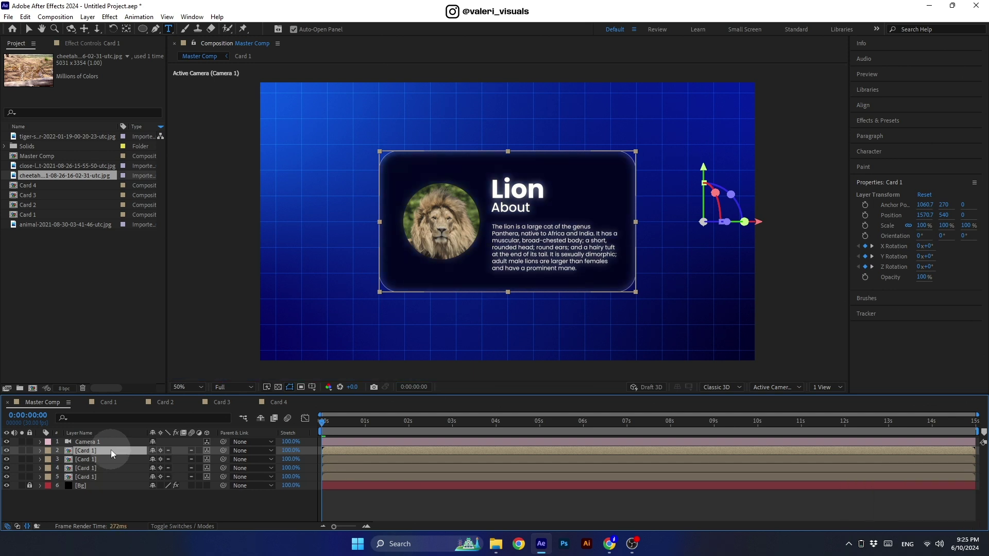
Replace the three copies' sources with Card 2, Card 3 and Card 4, then select all four cards
click(90, 459)
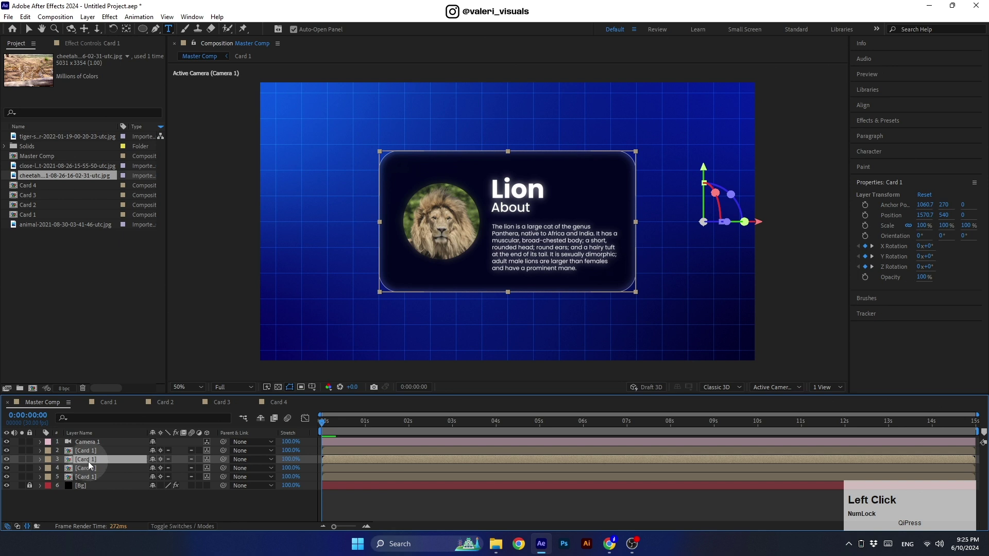
click(37, 204)
drag(41, 203, 84, 424)
drag(90, 458, 90, 459)
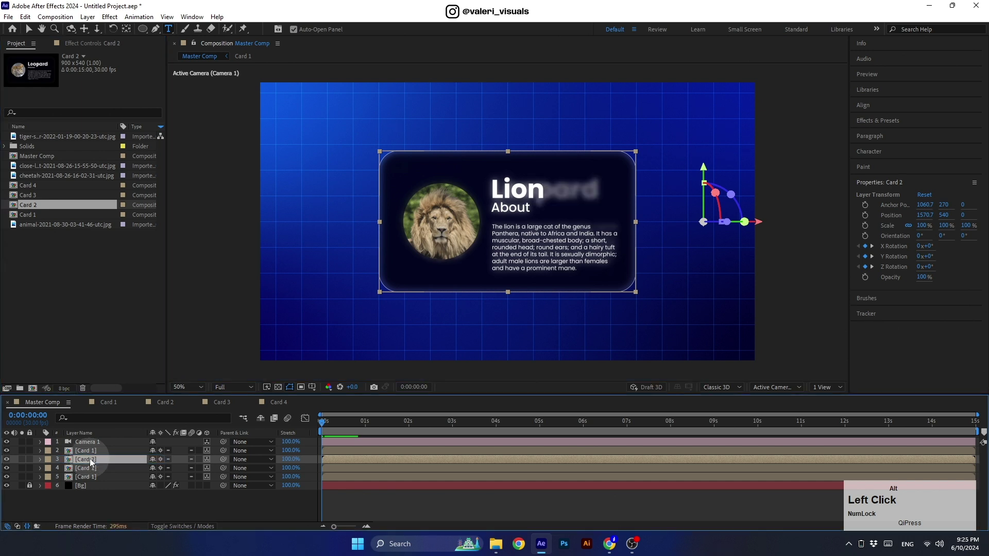
click(91, 468)
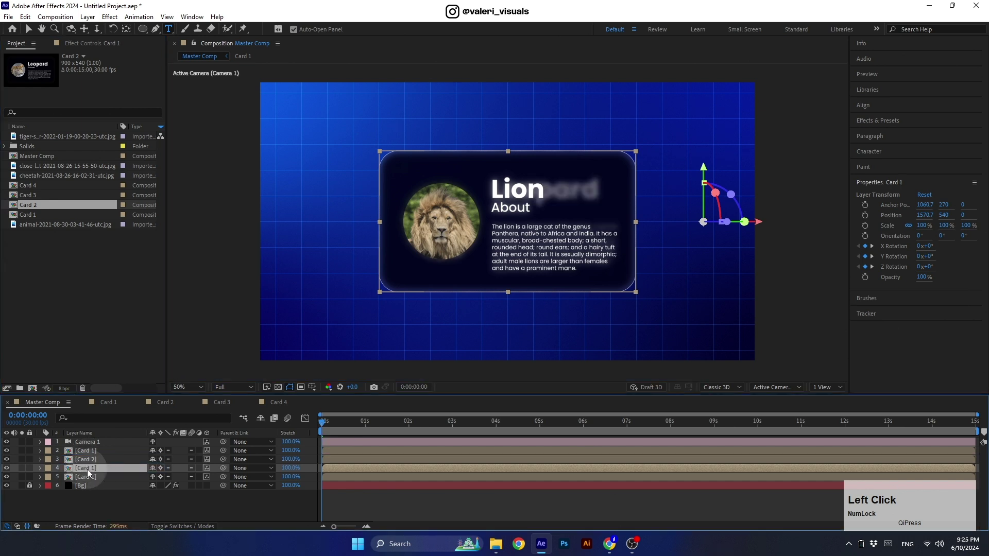
click(28, 195)
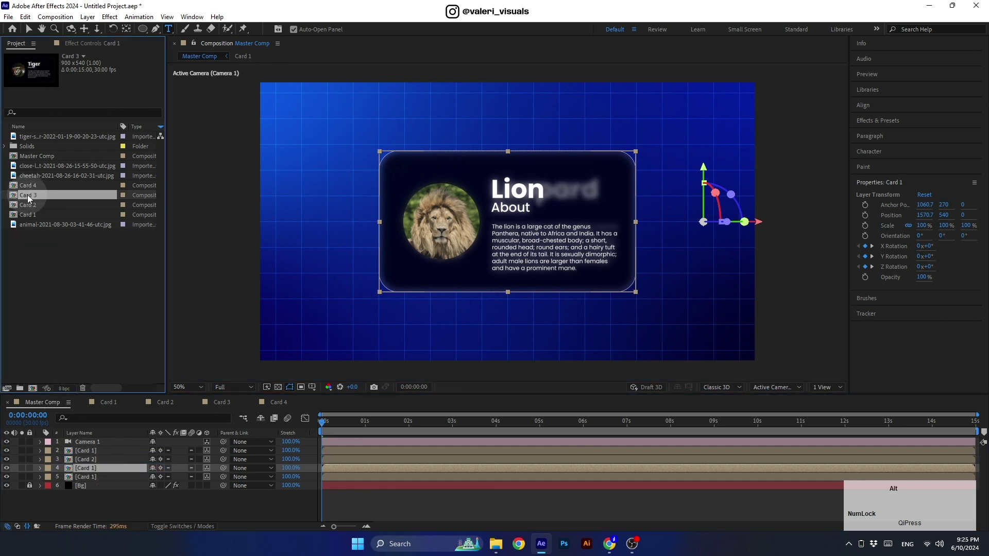
drag(27, 195, 89, 468)
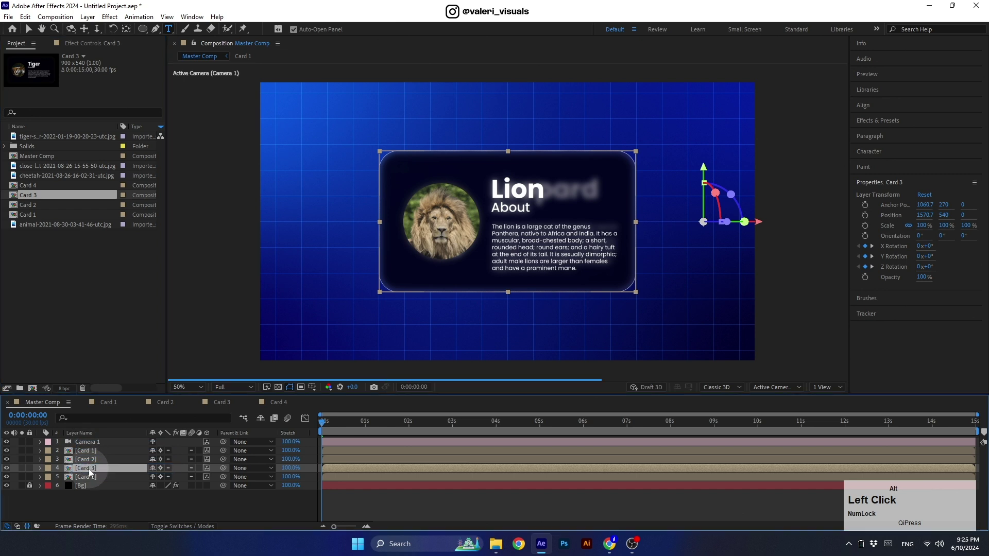
click(94, 477)
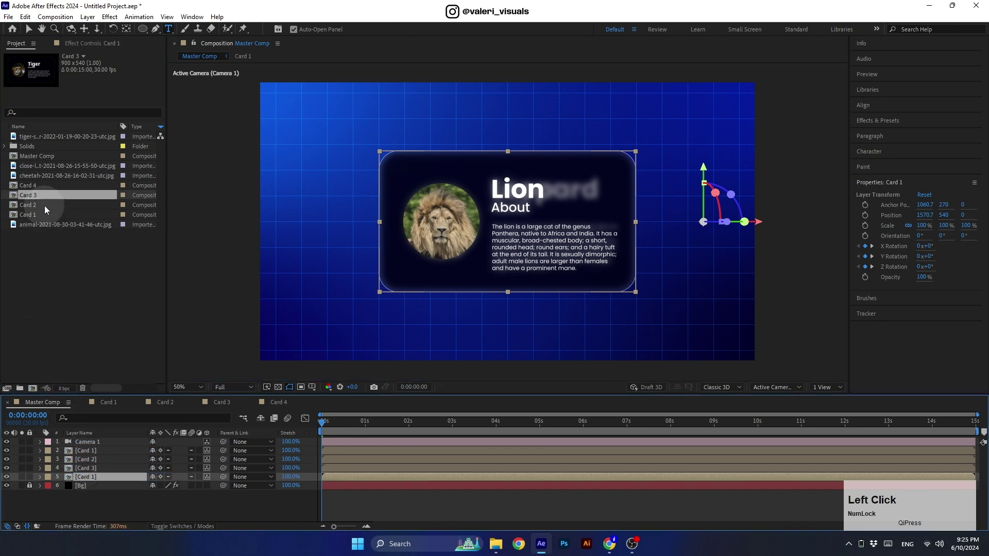
click(41, 185)
drag(39, 184, 88, 477)
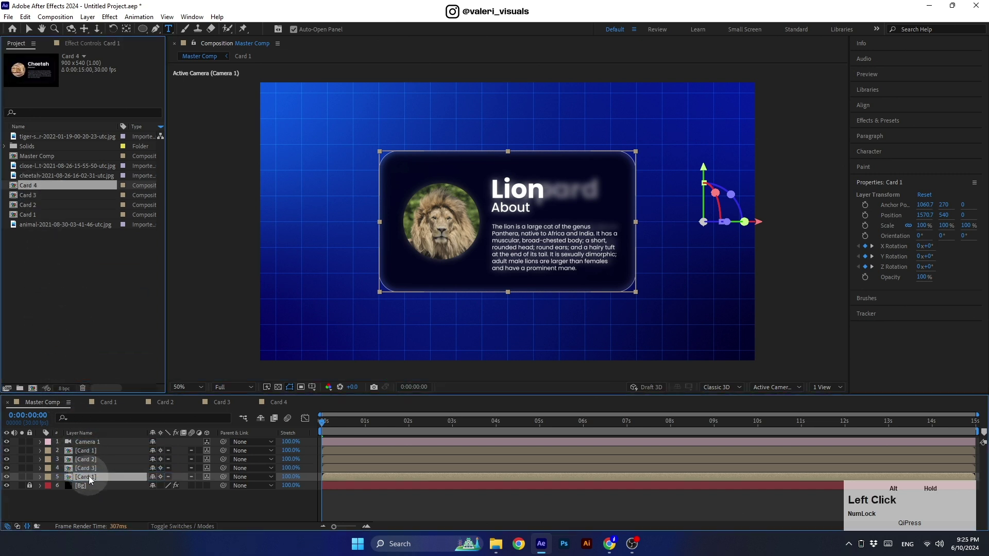
shift+click(85, 450)
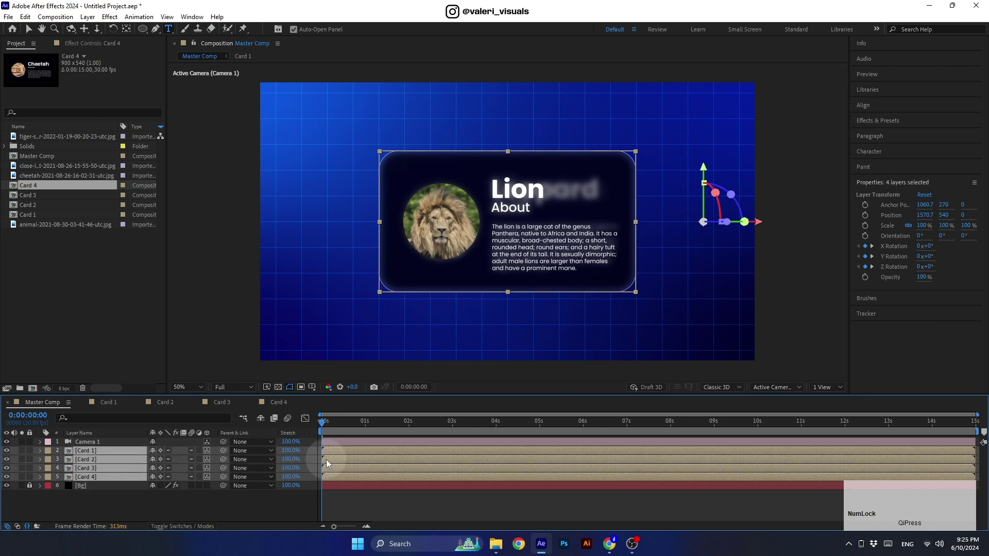
Reveal the rotation keyframes and shift Card 2's to 2s–4s, after Card 1's swipe
key(u)
scroll(354, 475, up, 1)
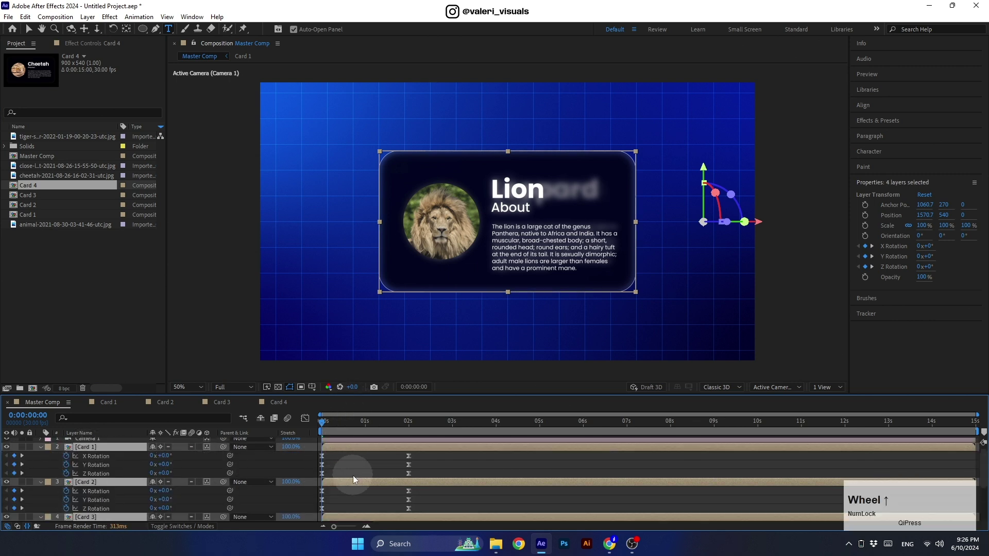
scroll(353, 475, up, 1)
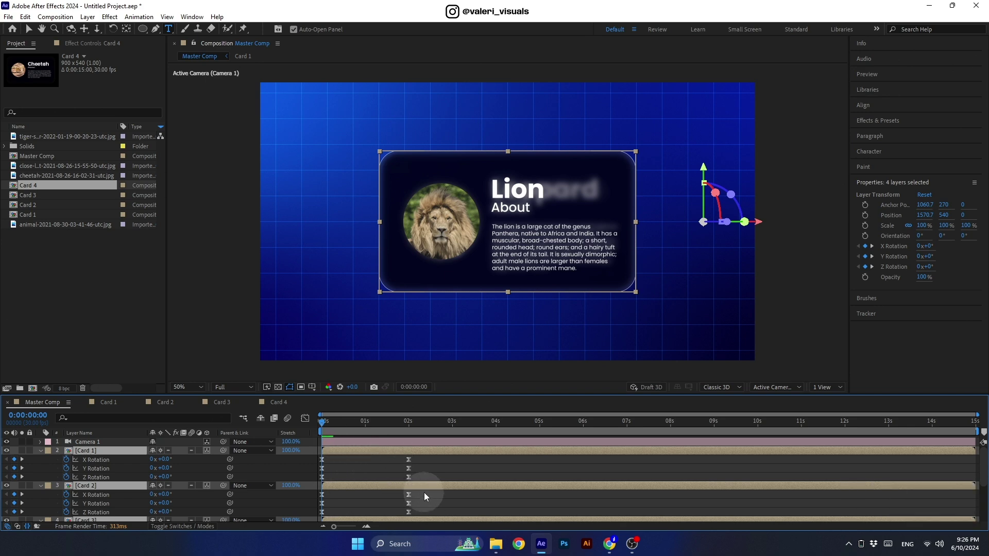
drag(424, 492, 583, 493)
scroll(385, 490, down, 3)
From 0s, preview and scrub the cards swiping away in turn: Lion, Leopard, Tiger, Cheetah
scroll(442, 500, down, 2)
scroll(356, 493, up, 5)
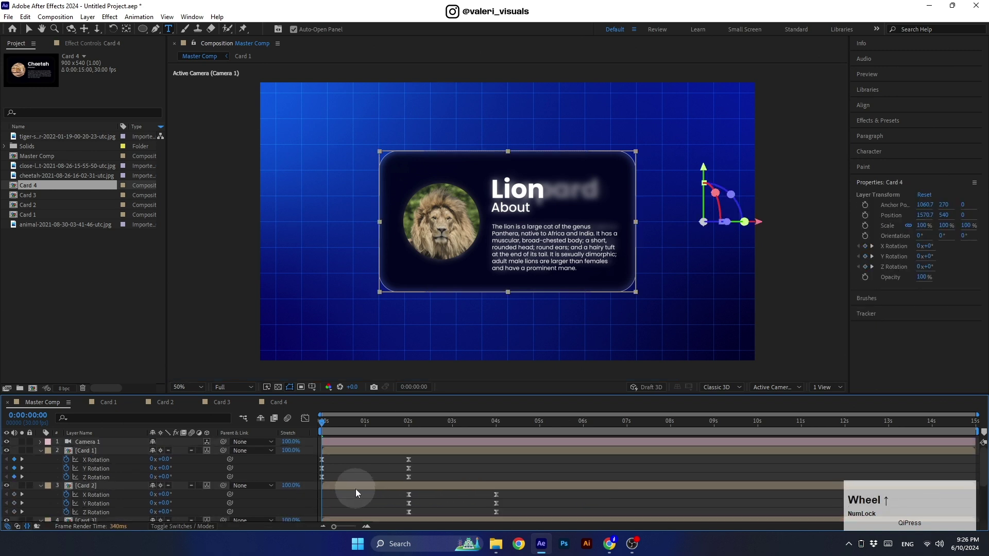
drag(326, 424, 322, 424)
click(357, 470)
key(space)
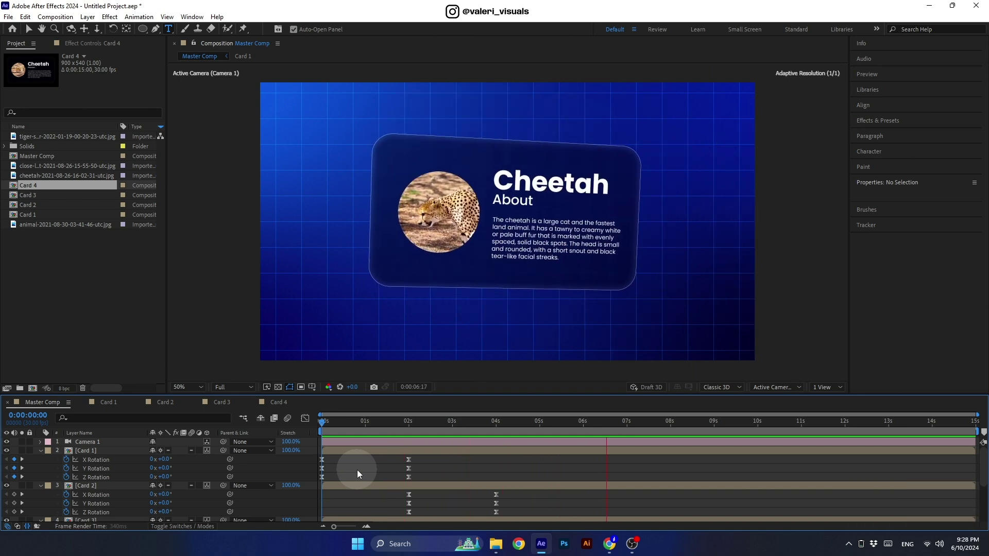
key(space)
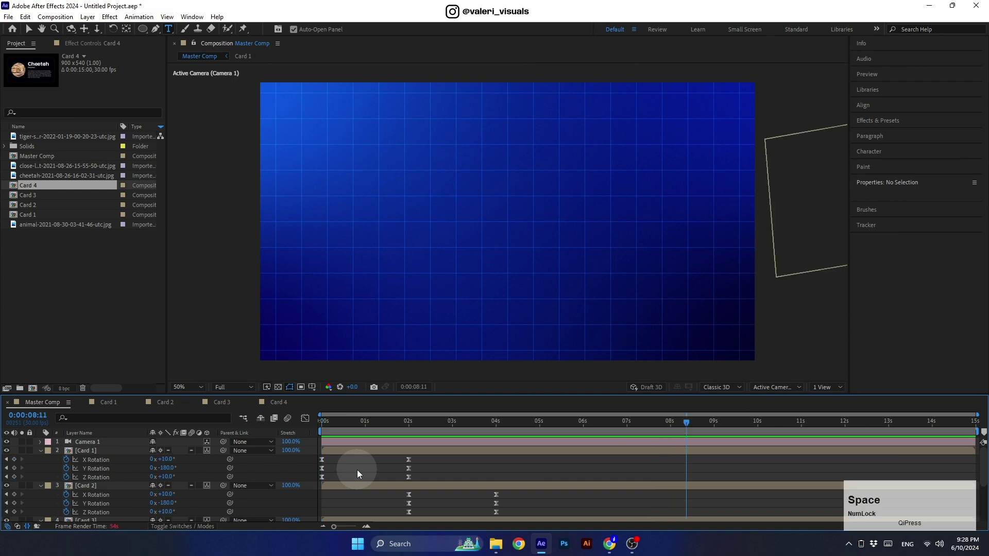
drag(451, 423, 316, 452)
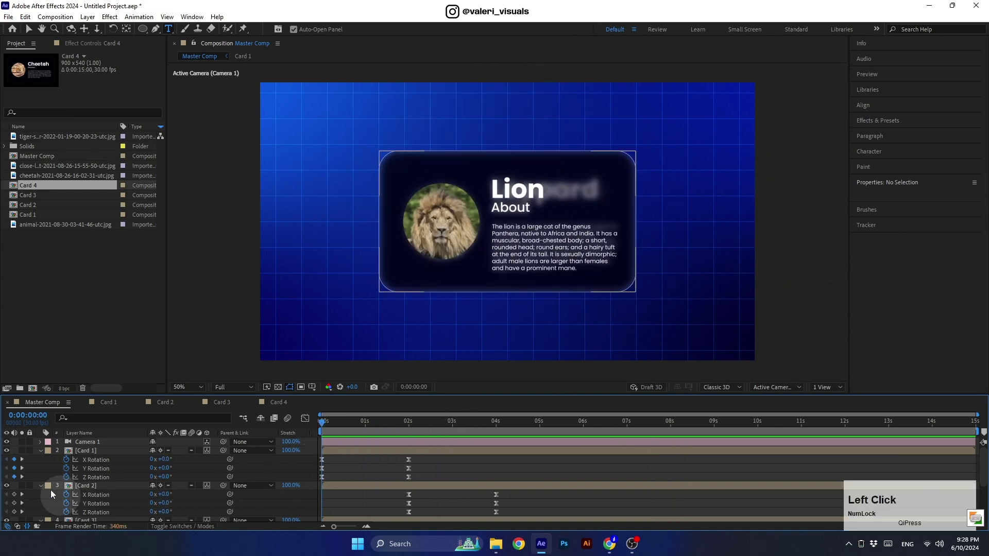
Collapse the four card layers and expand Camera 1's Camera Options
click(39, 451)
click(40, 460)
click(40, 469)
click(41, 477)
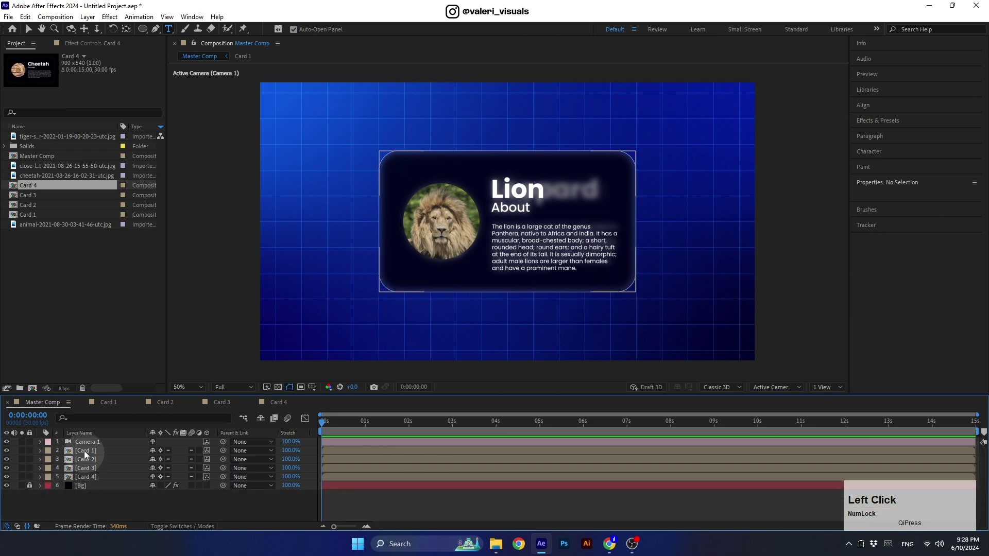
click(83, 442)
click(40, 442)
click(45, 451)
click(49, 460)
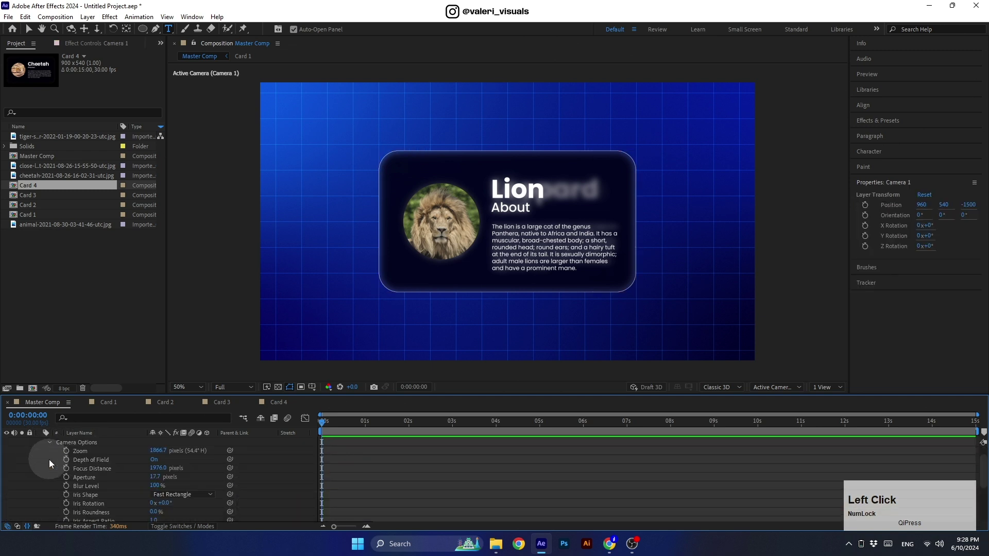
Keep Depth of Field on and set the camera's Aperture to 100
click(153, 460)
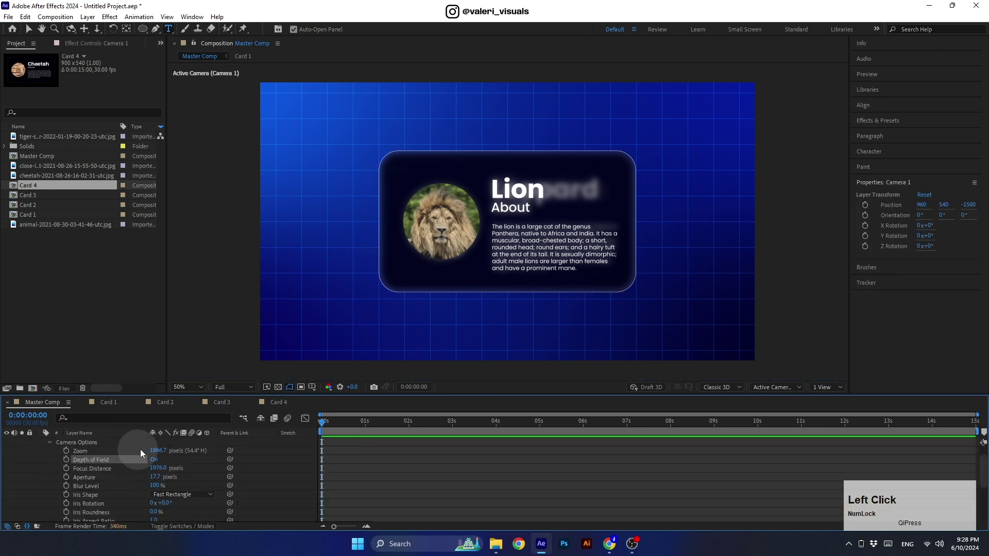
click(154, 477)
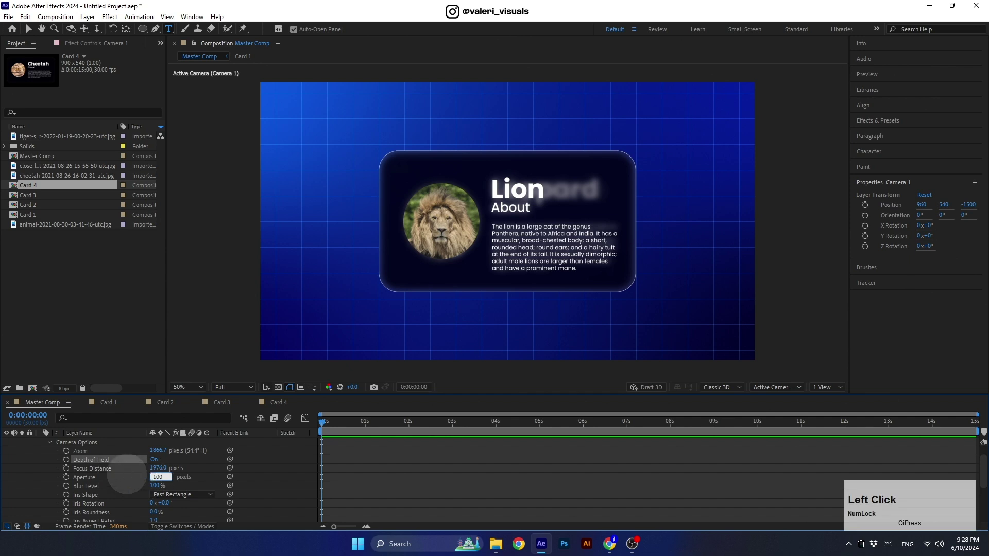
text(100)
key(Return)
Show a top view beside the camera view and set Focus Distance to 1500 px
click(820, 387)
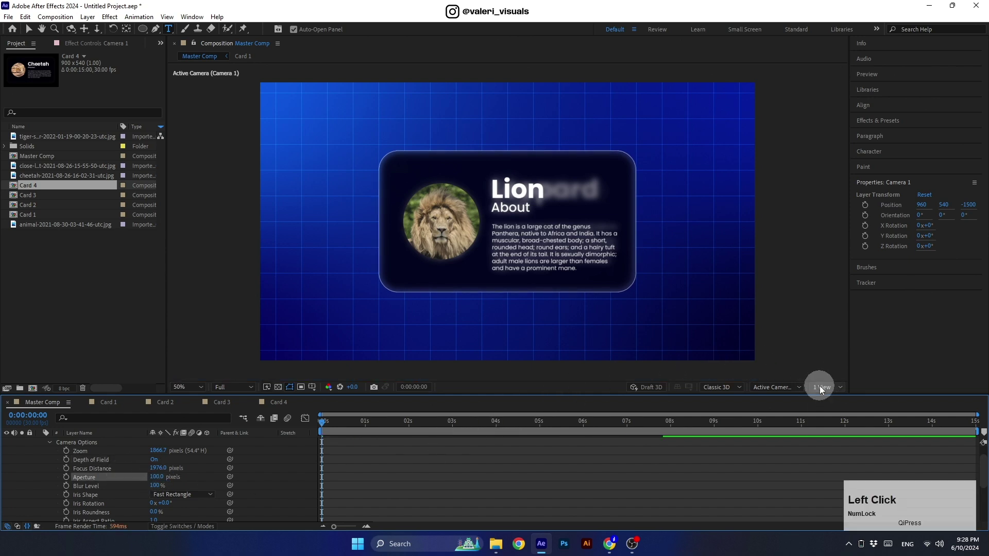
click(821, 407)
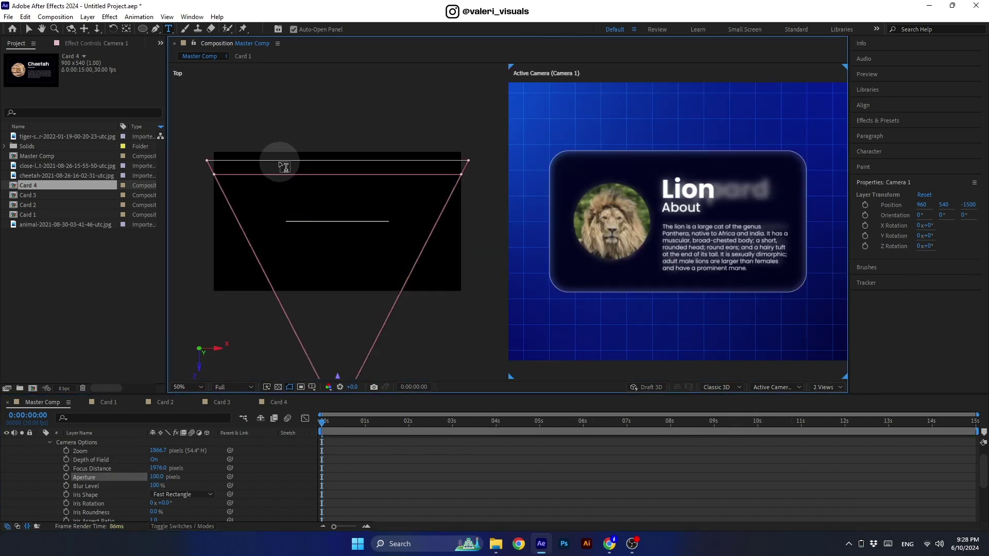
click(29, 29)
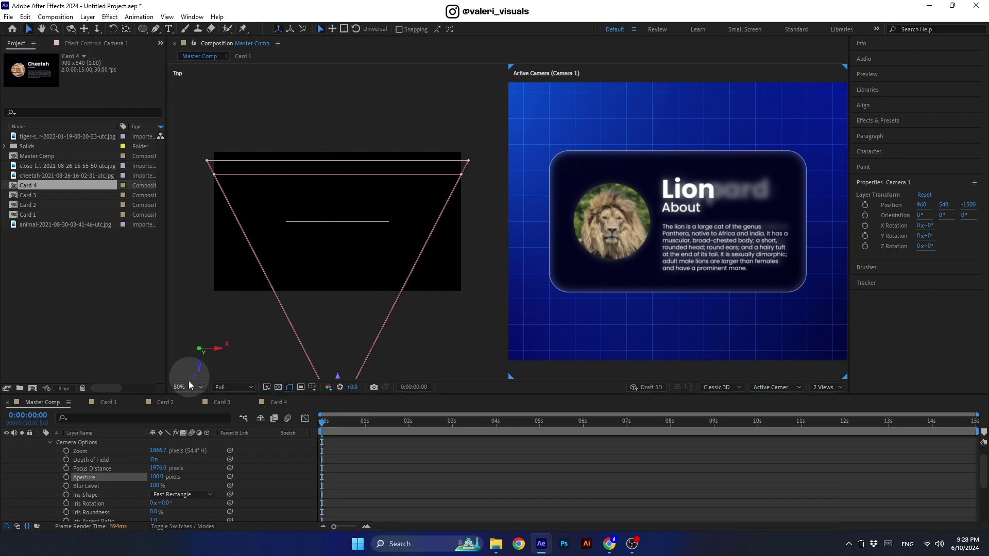
click(144, 470)
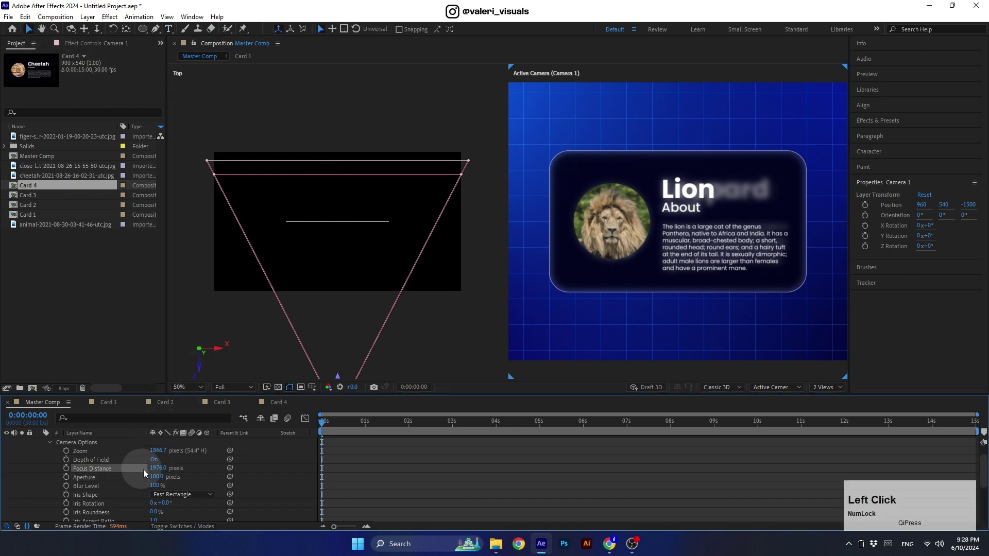
drag(154, 468, 86, 482)
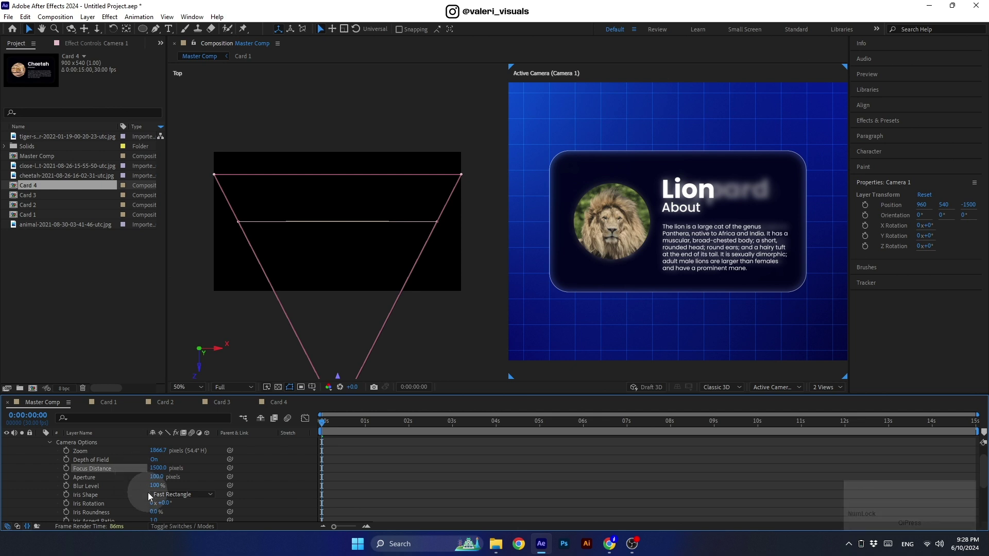
Check the first second from 0:00, then show only the active camera view at 100%
click(323, 424)
mouse_move(332, 423)
mouse_down()
mouse_move(382, 426)
mouse_move(321, 425)
mouse_up()
click(815, 392)
click(815, 402)
key(/)
scroll(38, 494, up, 5)
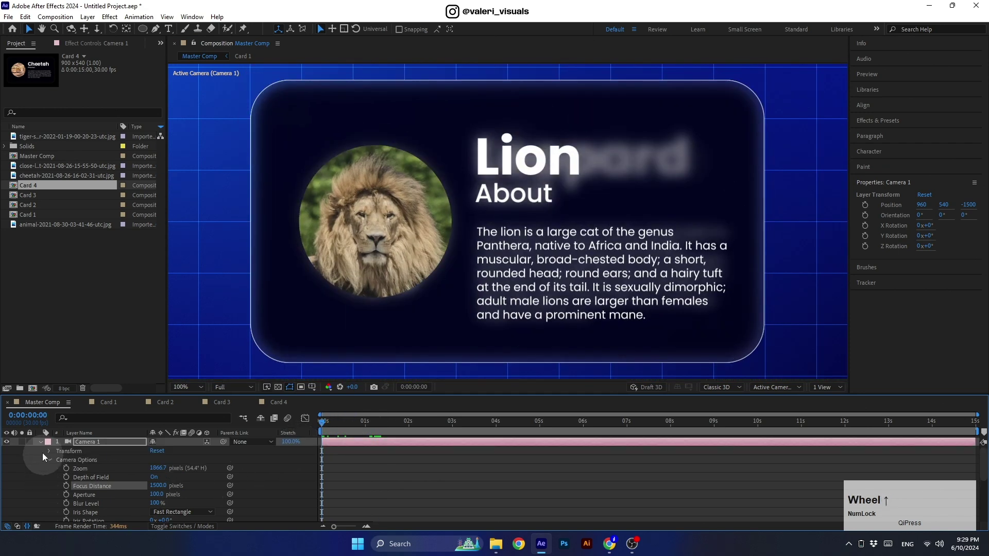
Move all four cards' rotation keyframes one second later
click(41, 441)
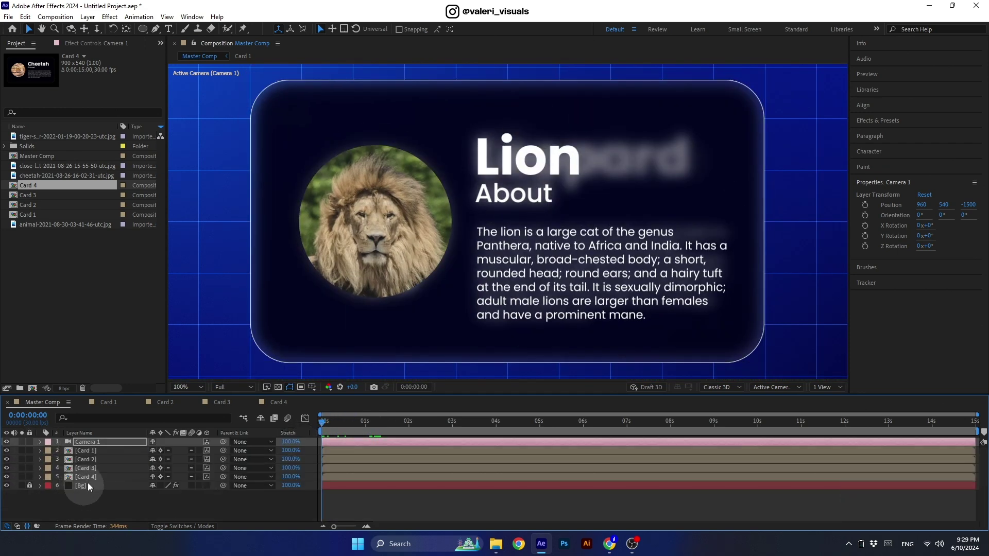
click(88, 452)
shift+click(86, 473)
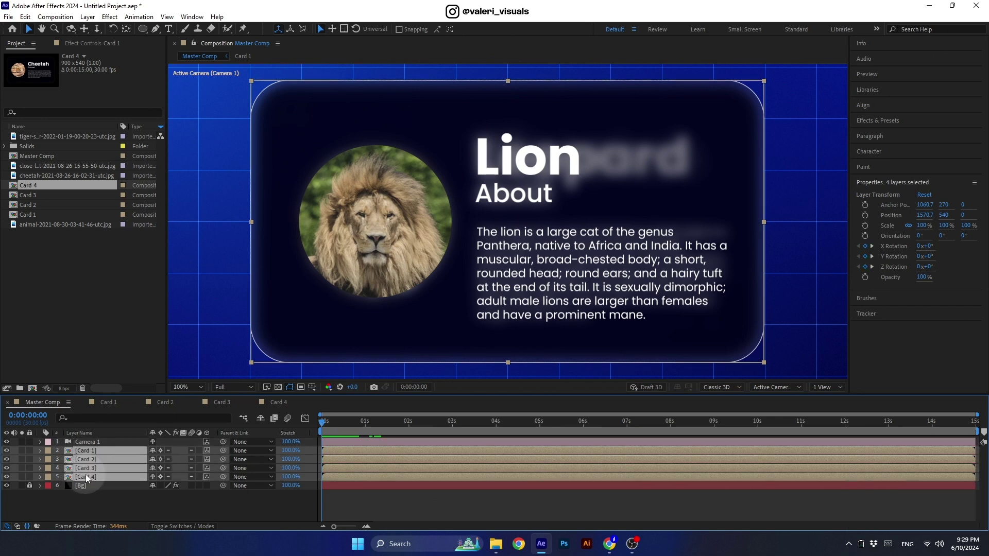
key(u)
drag(265, 395, 262, 302)
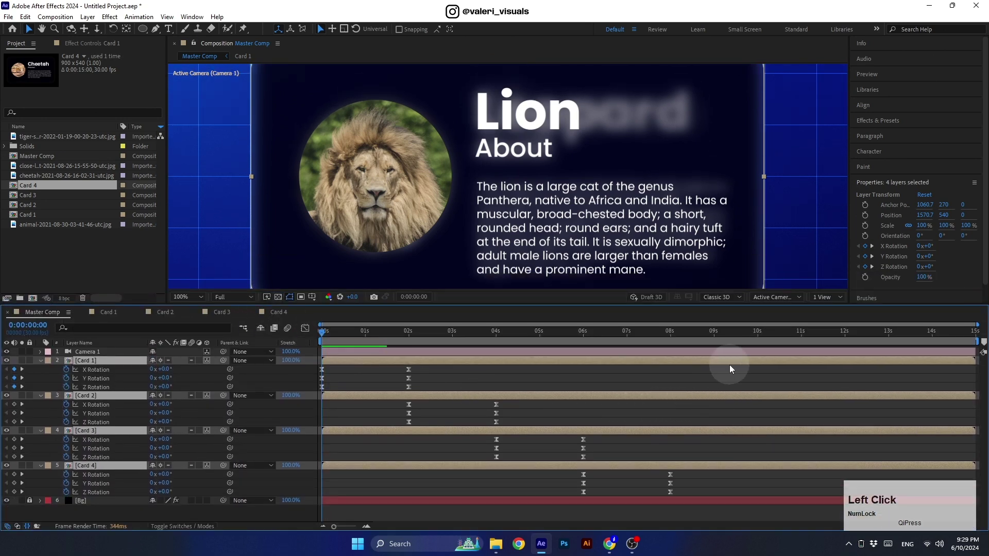
drag(730, 365, 315, 473)
drag(351, 332, 365, 343)
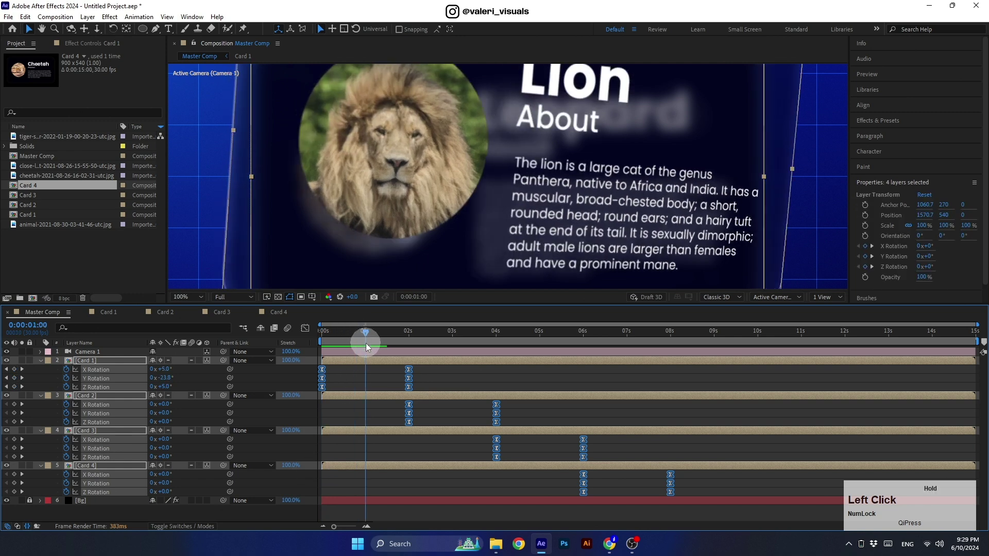
drag(322, 372, 366, 371)
Keyframe the cards' Position at 1s and start them below frame at Y 1216.6 at 0s
key(p)
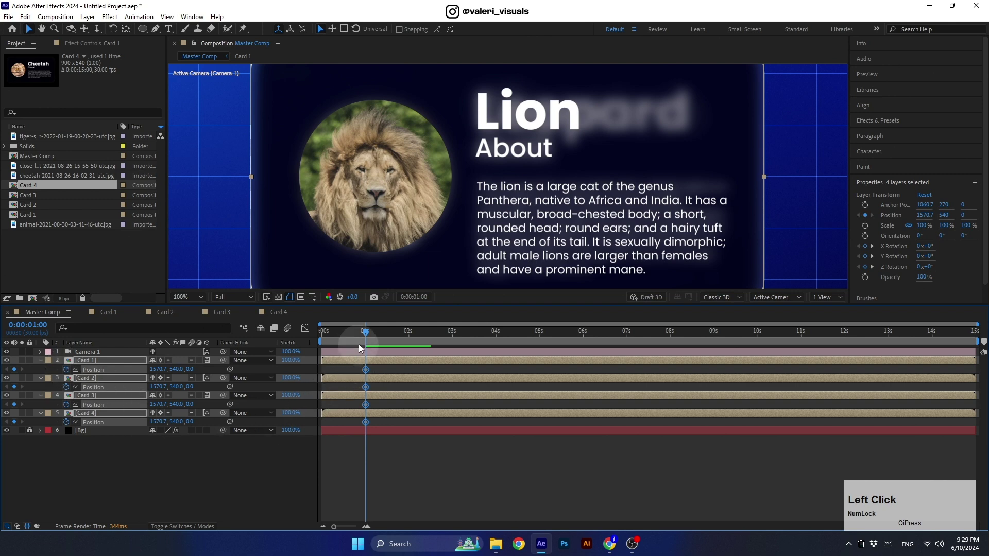
drag(359, 338, 295, 341)
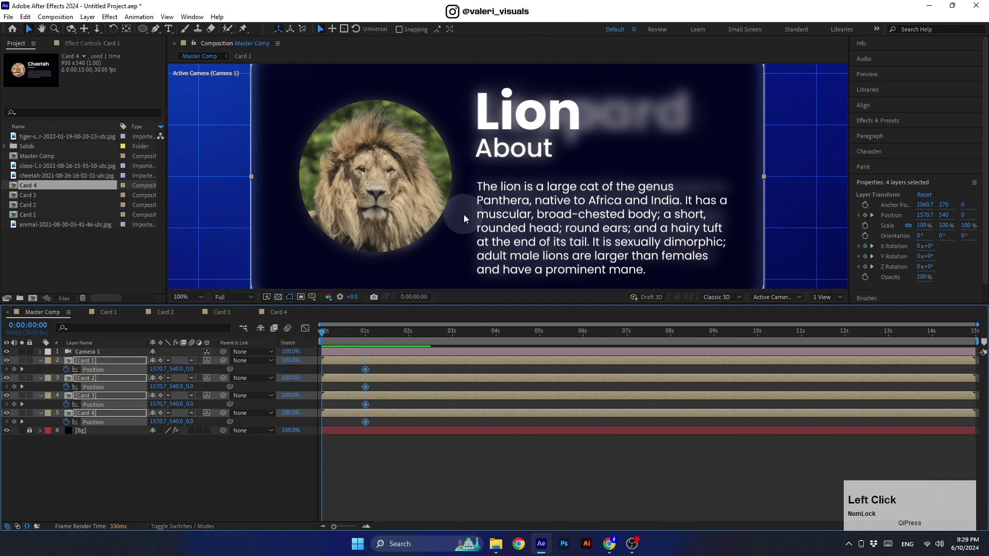
scroll(465, 213, down, 2)
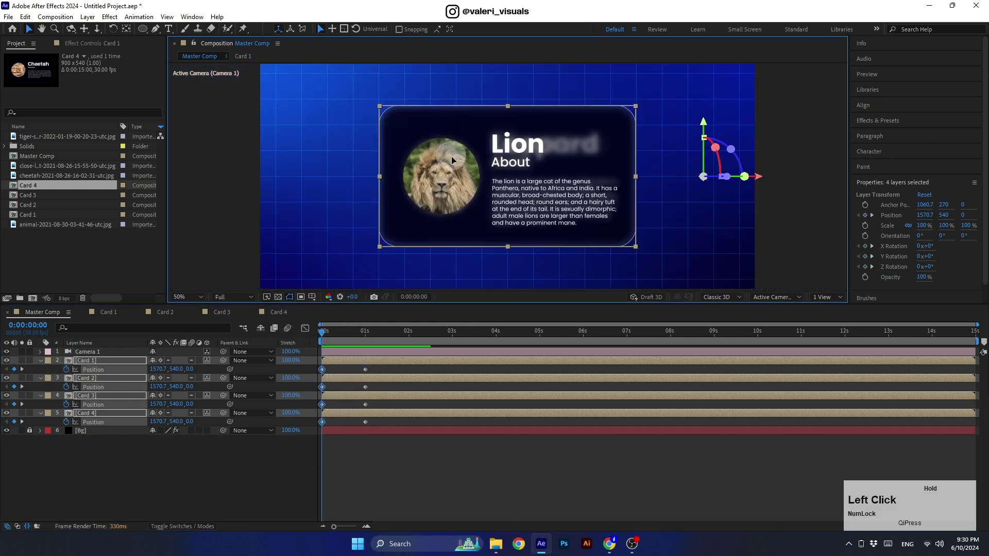
drag(451, 156, 460, 325)
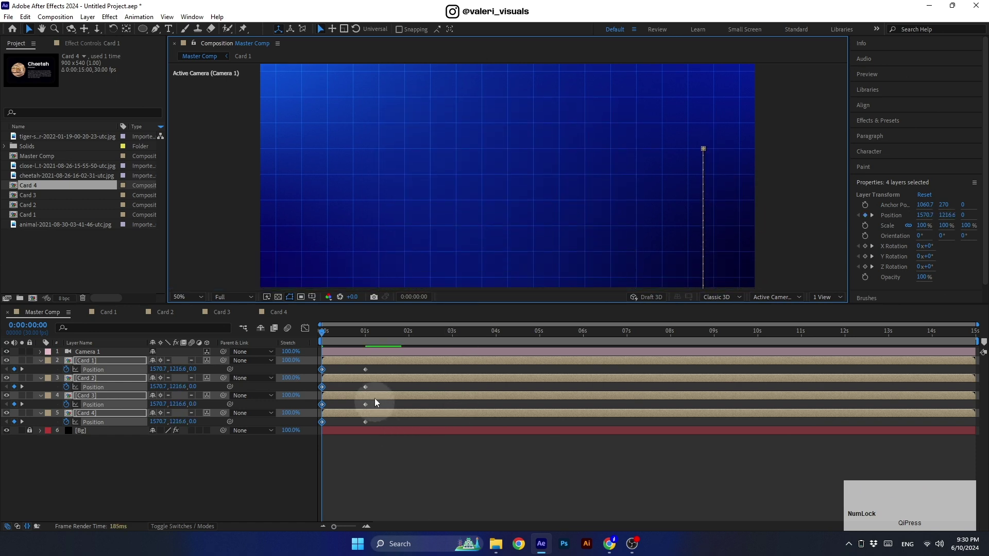
Apply Easy Ease to all cards' Position keyframes and refine the speed curve
drag(372, 367, 309, 430)
right_click(330, 430)
mouse_move(366, 415)
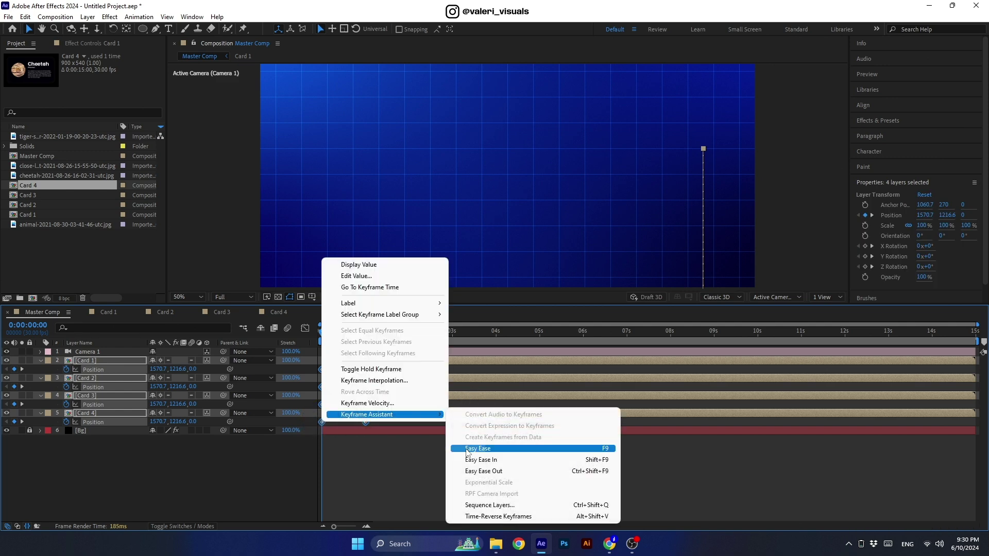
click(464, 447)
click(305, 329)
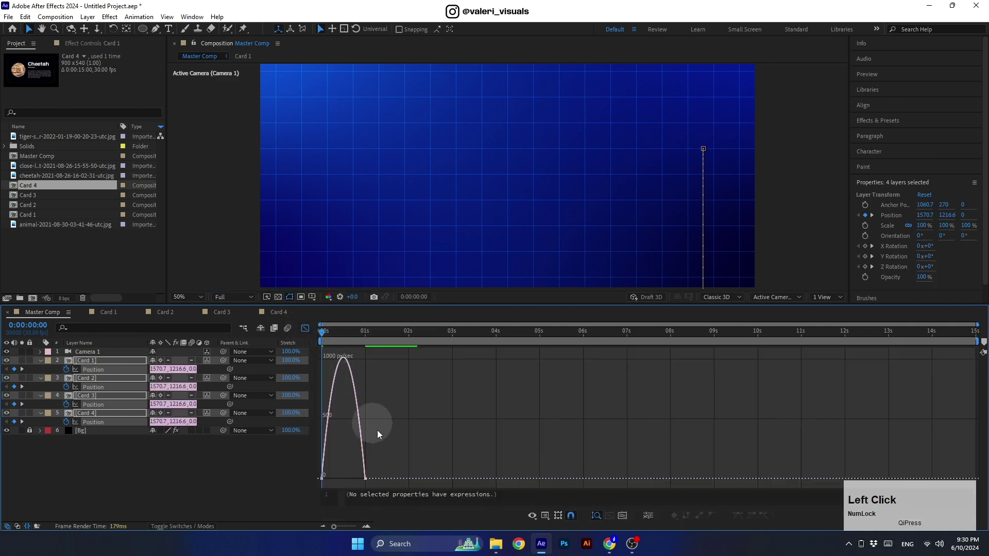
drag(387, 442, 335, 483)
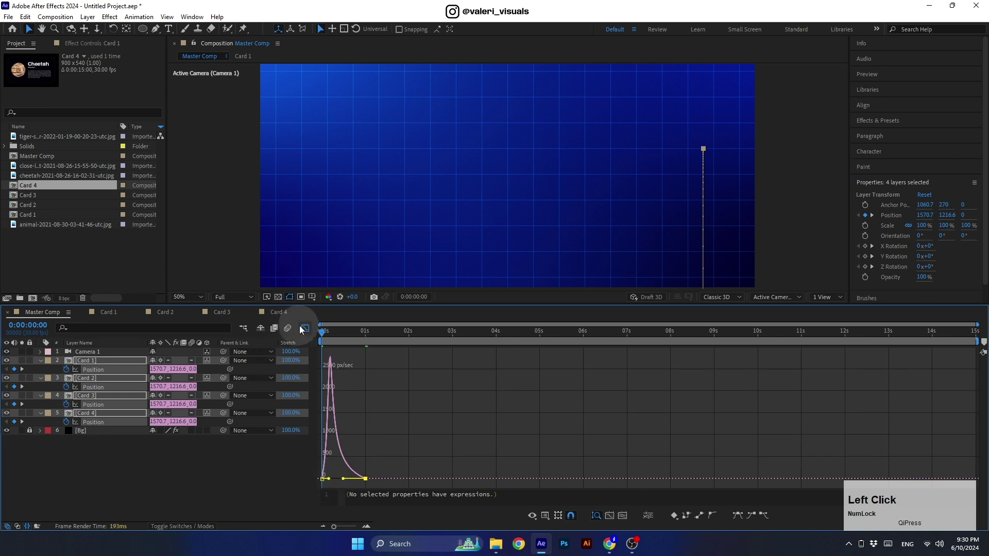
click(305, 329)
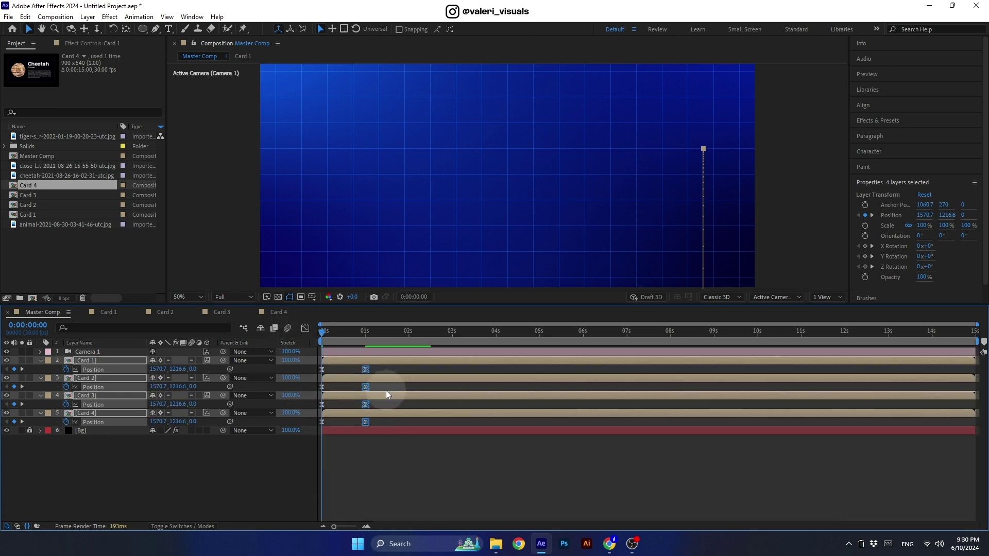
Offset Cards 2–4's Position keyframes a few frames each, Card 4 starting at frame 9
drag(381, 383, 312, 437)
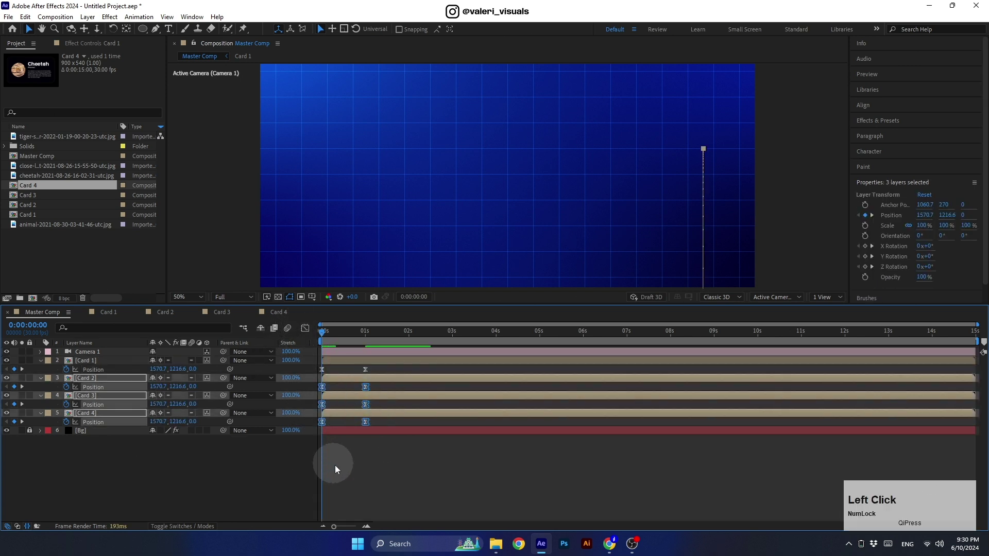
click(366, 526)
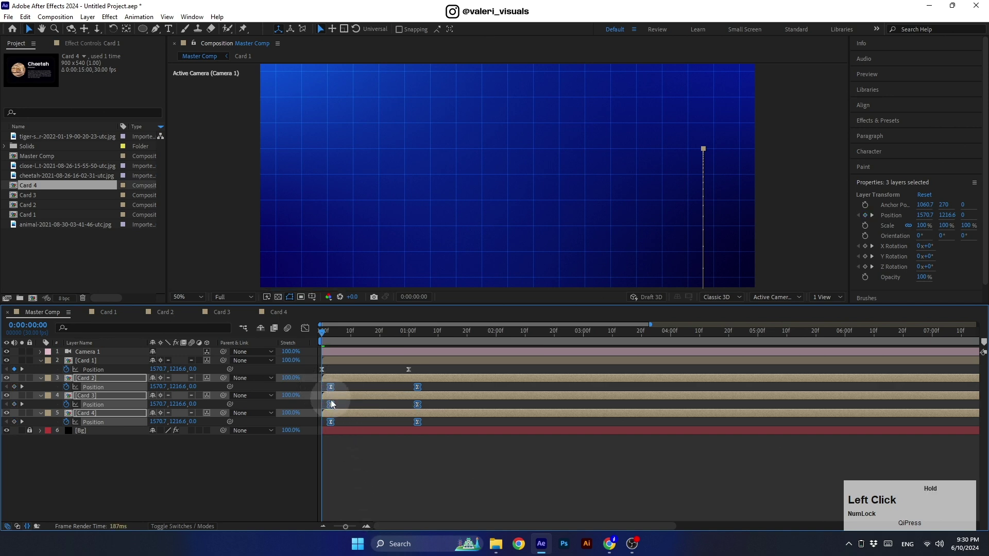
drag(331, 405, 365, 431)
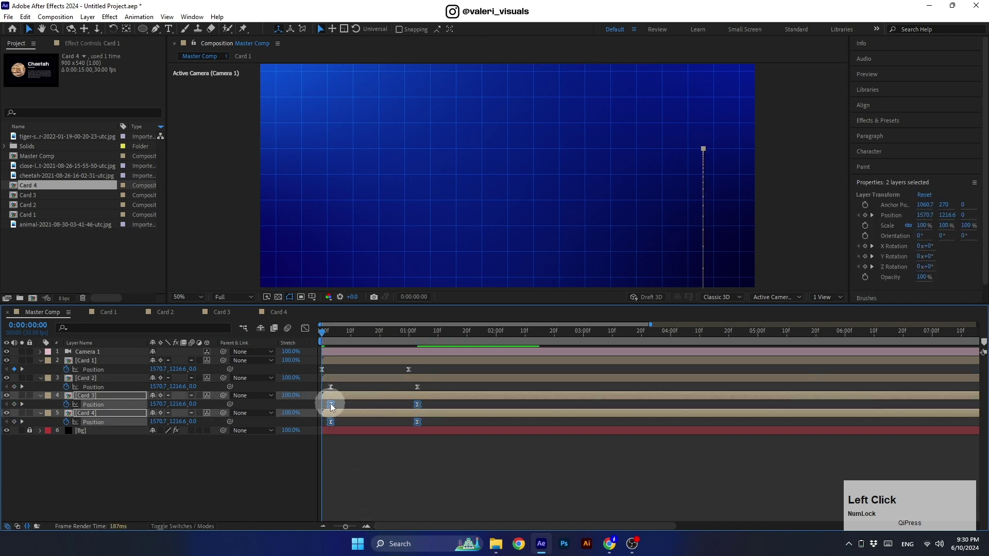
click(338, 422)
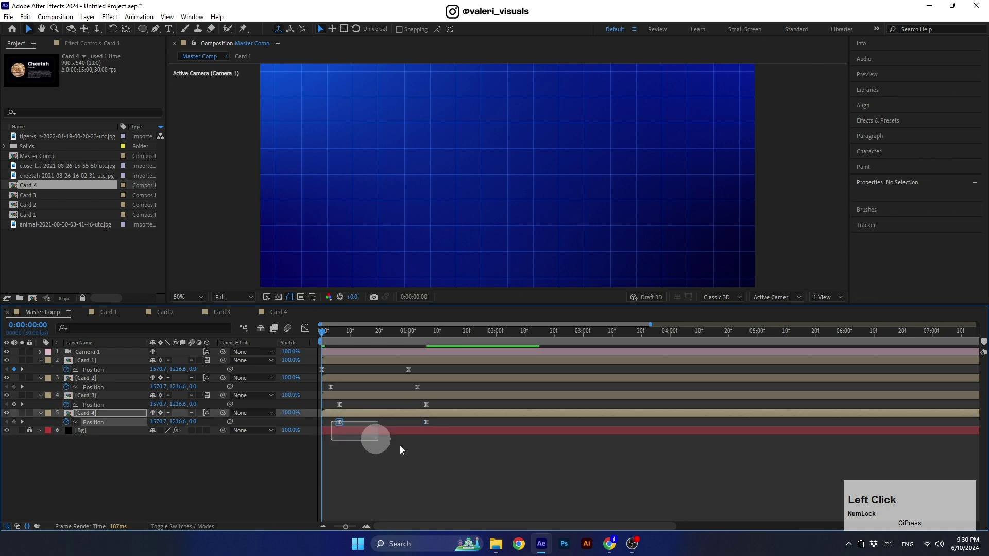
drag(339, 422, 348, 423)
drag(349, 304, 347, 370)
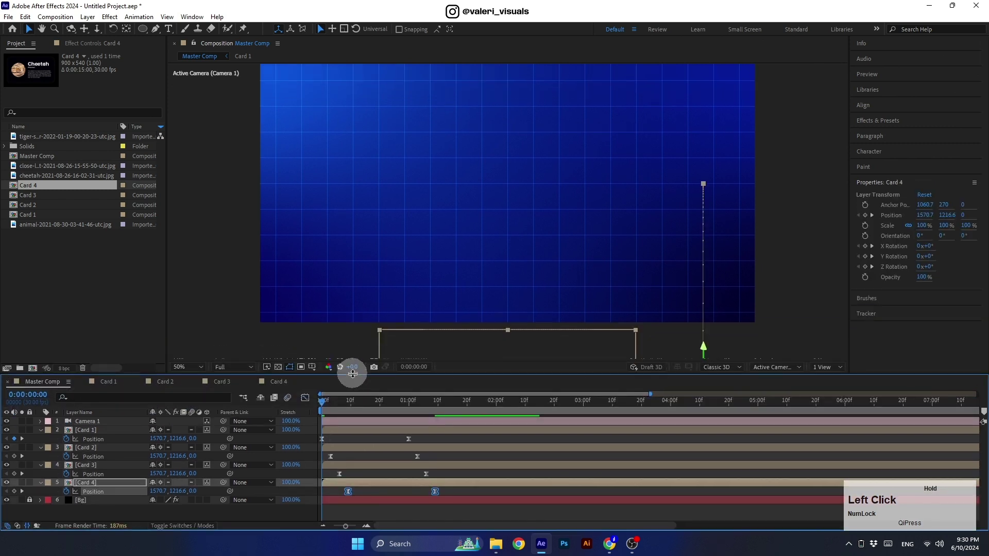
click(284, 513)
key(space)
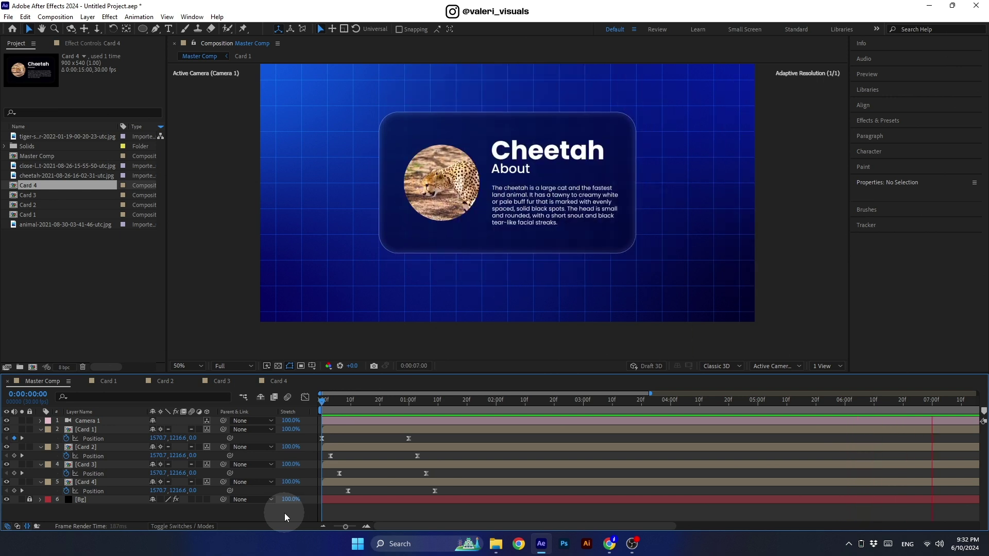
key(space)
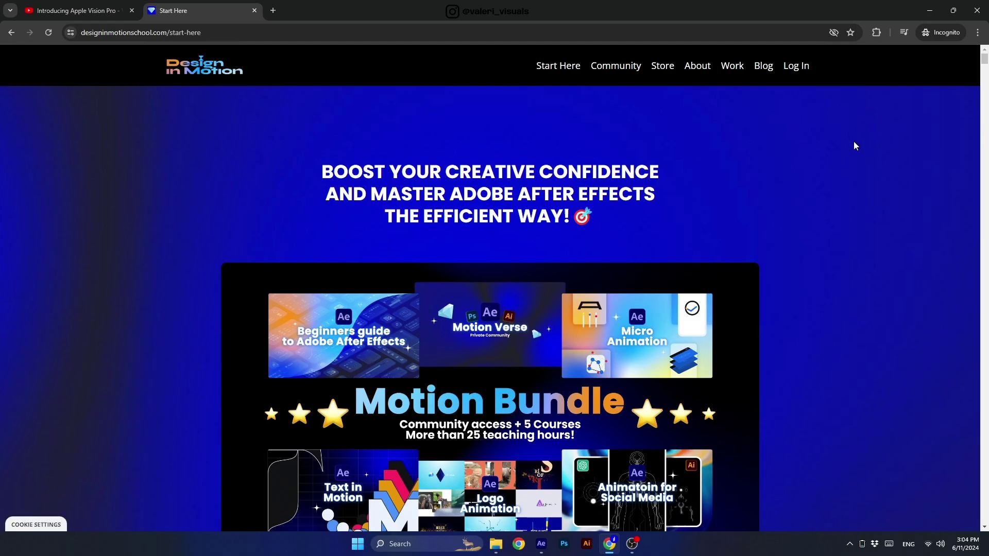
Scroll the designinmotionschool.com start-here page past the Motion Bundle to Animation for Social Media
scroll(854, 142, down, 20)
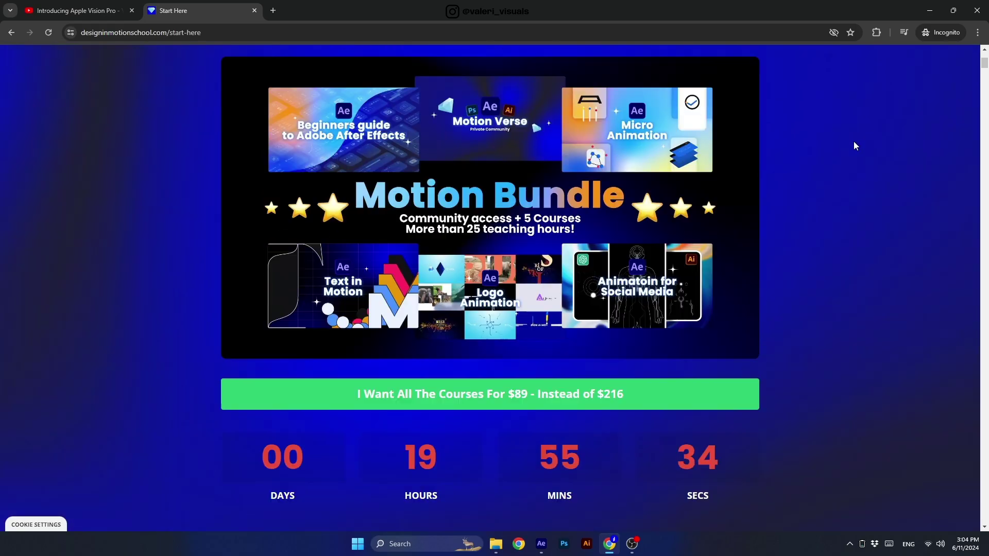
scroll(855, 147, down, 20)
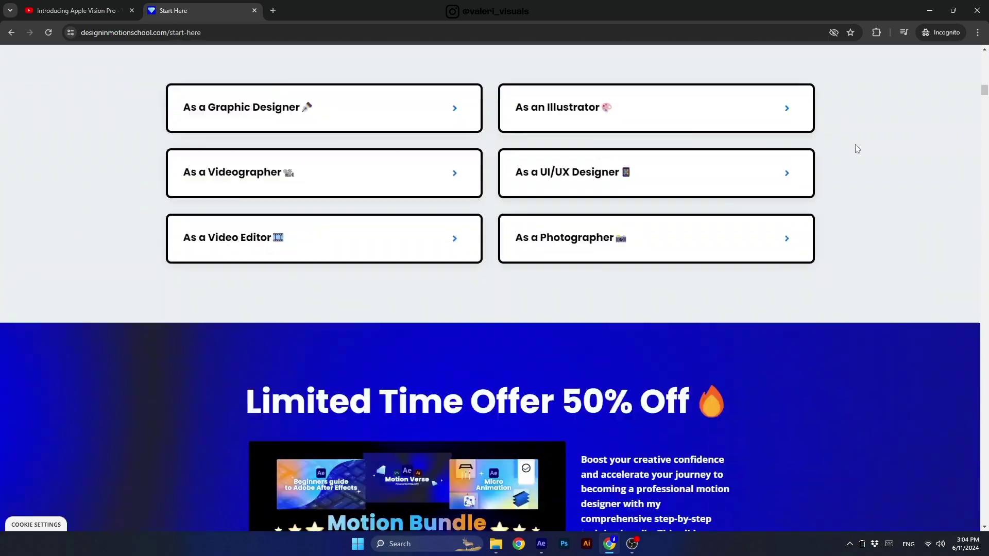
scroll(856, 148, down, 20)
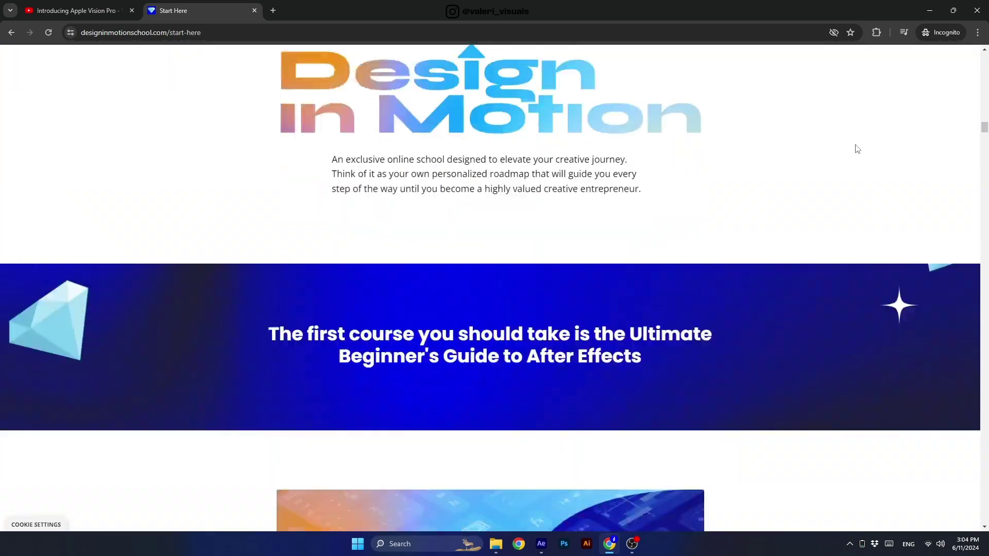
scroll(858, 149, down, 20)
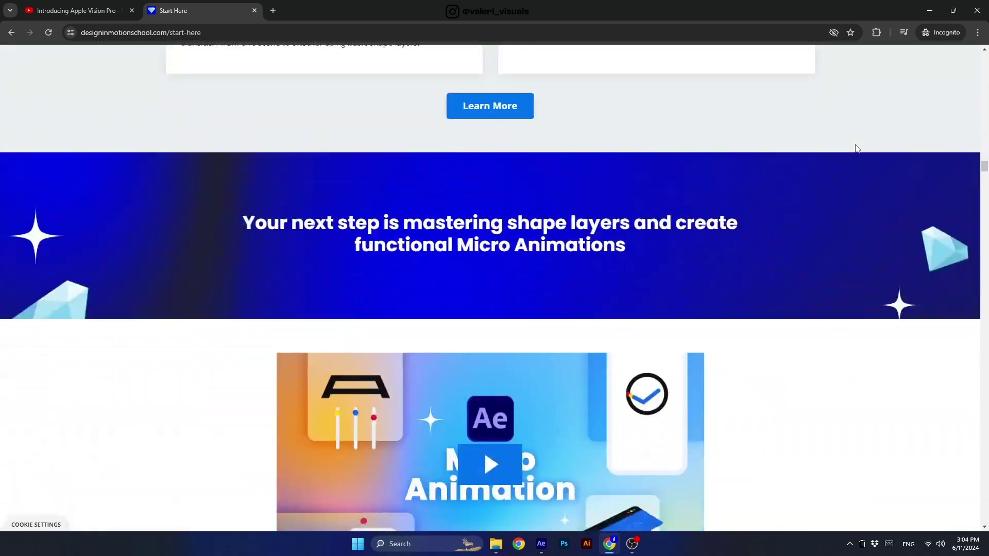
scroll(862, 149, down, 20)
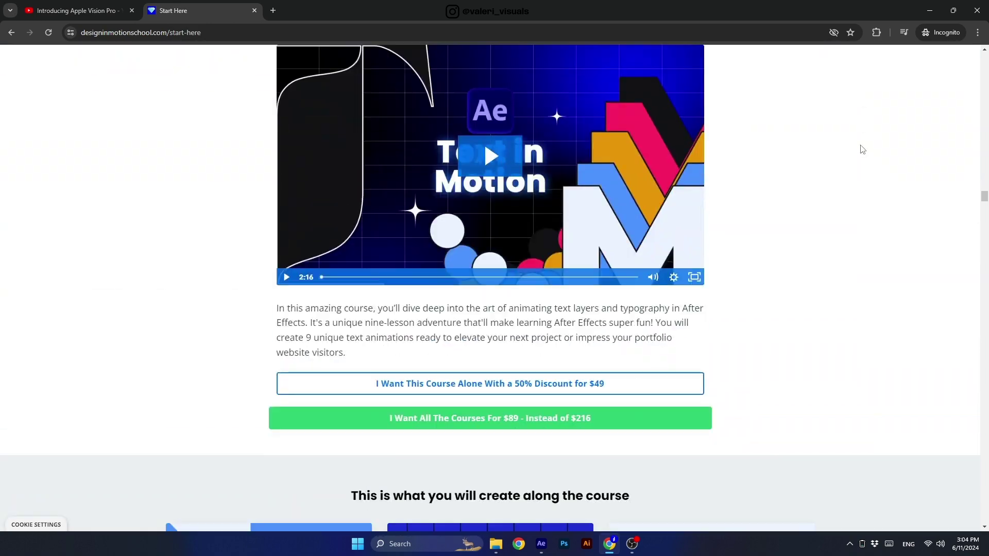
scroll(862, 149, down, 20)
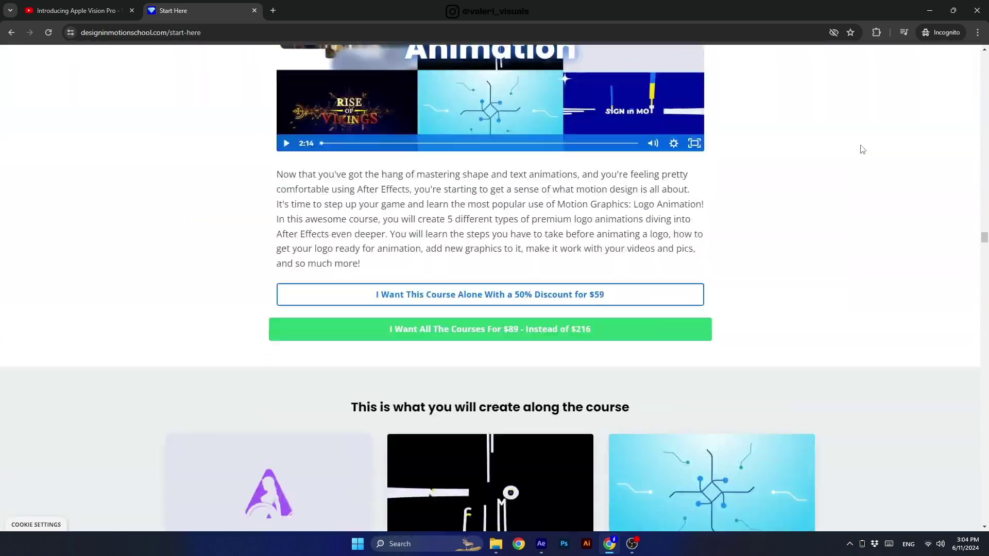
scroll(862, 149, down, 15)
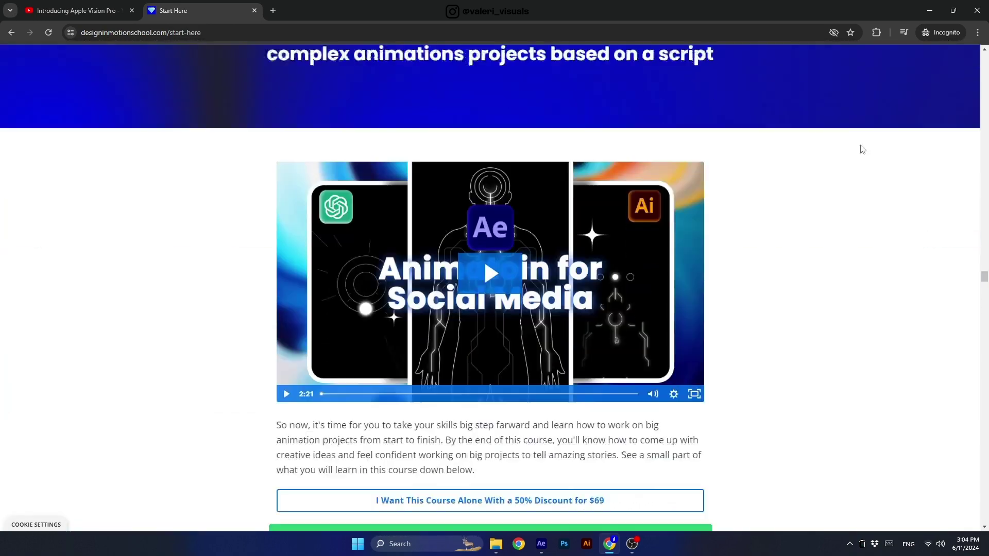